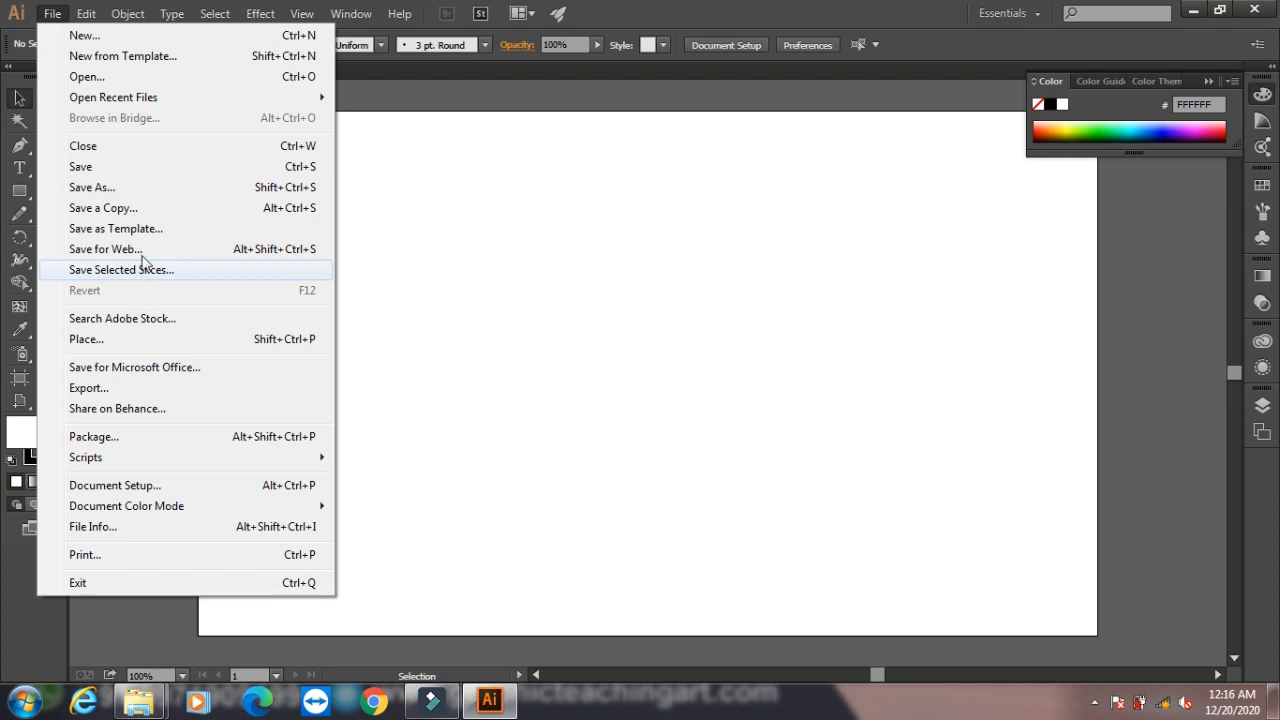
# Step: Open the images 01, 02, 03, 07, 08, 09.jpg, 222.png and download.jpg from the desktop's img folder
pyautogui.click(100, 77)
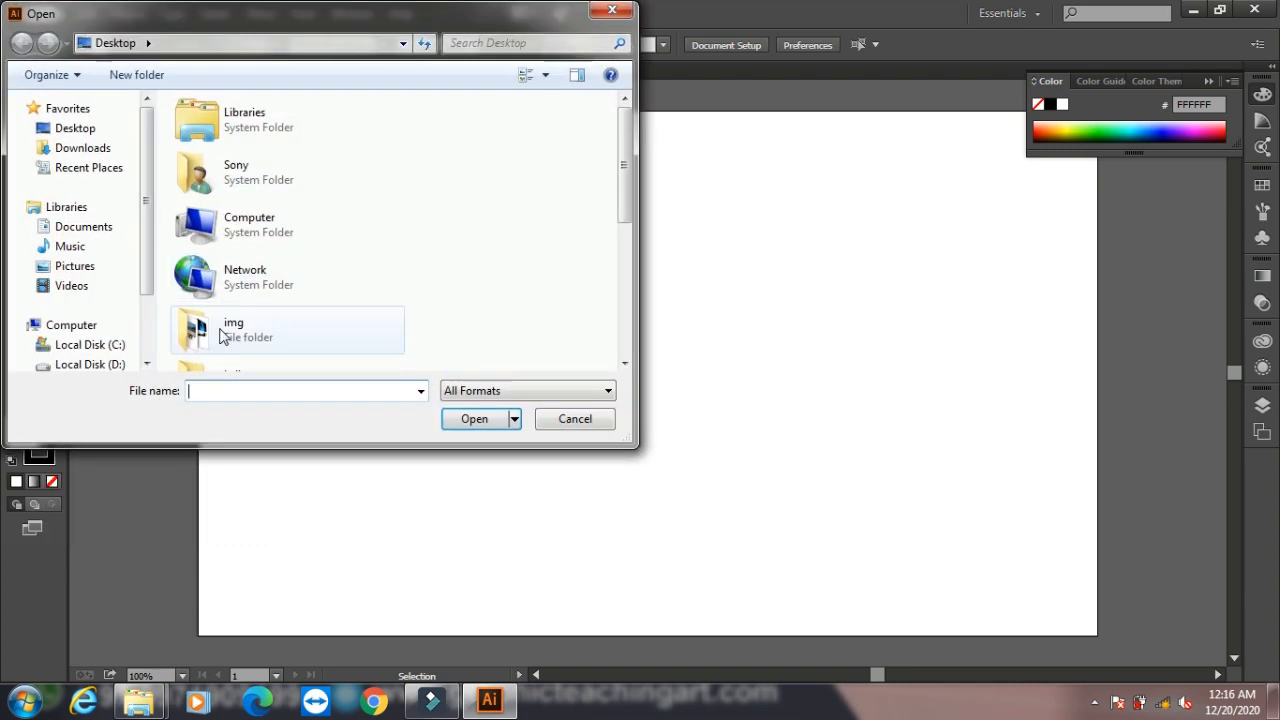
pyautogui.doubleClick(220, 335)
pyautogui.moveTo(605, 150); pyautogui.dragTo(196, 273)
pyautogui.click(460, 421)
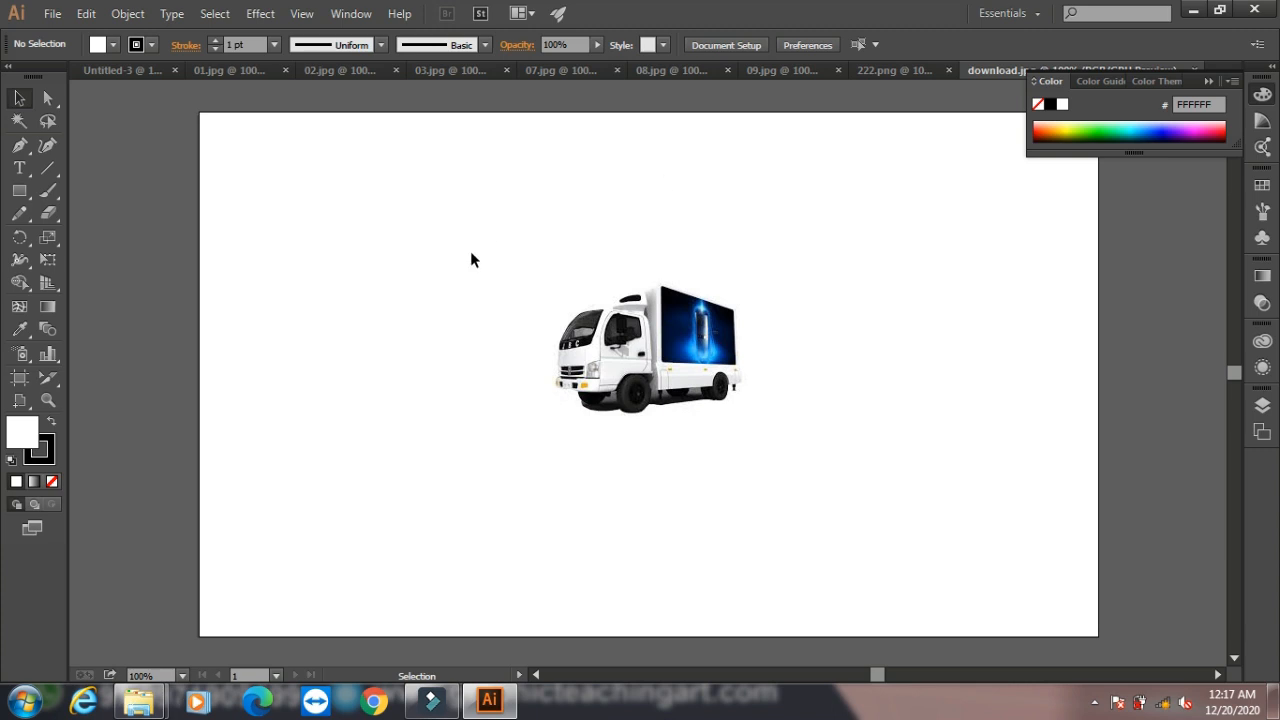
# Step: View the opened images 07.jpg, 02.jpg and 01.jpg, and return to the Untitled-3 document
pyautogui.click(579, 71)
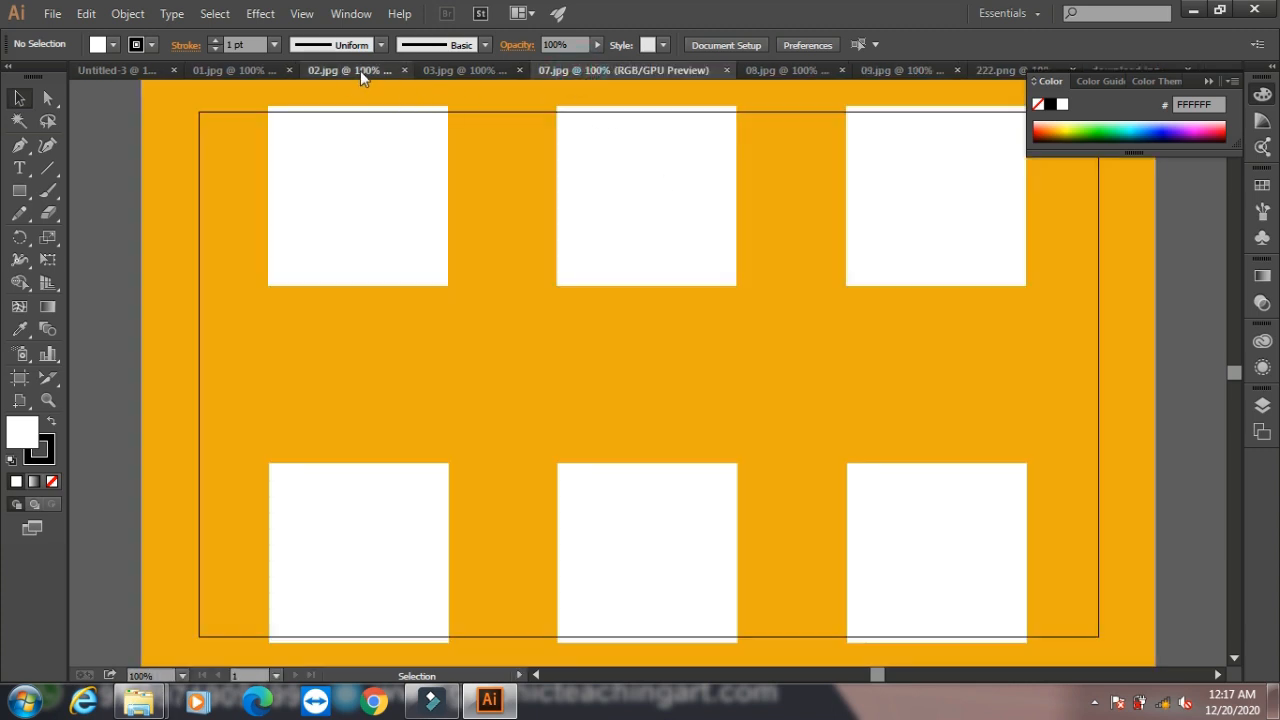
pyautogui.click(360, 70)
pyautogui.click(247, 70)
pyautogui.click(138, 70)
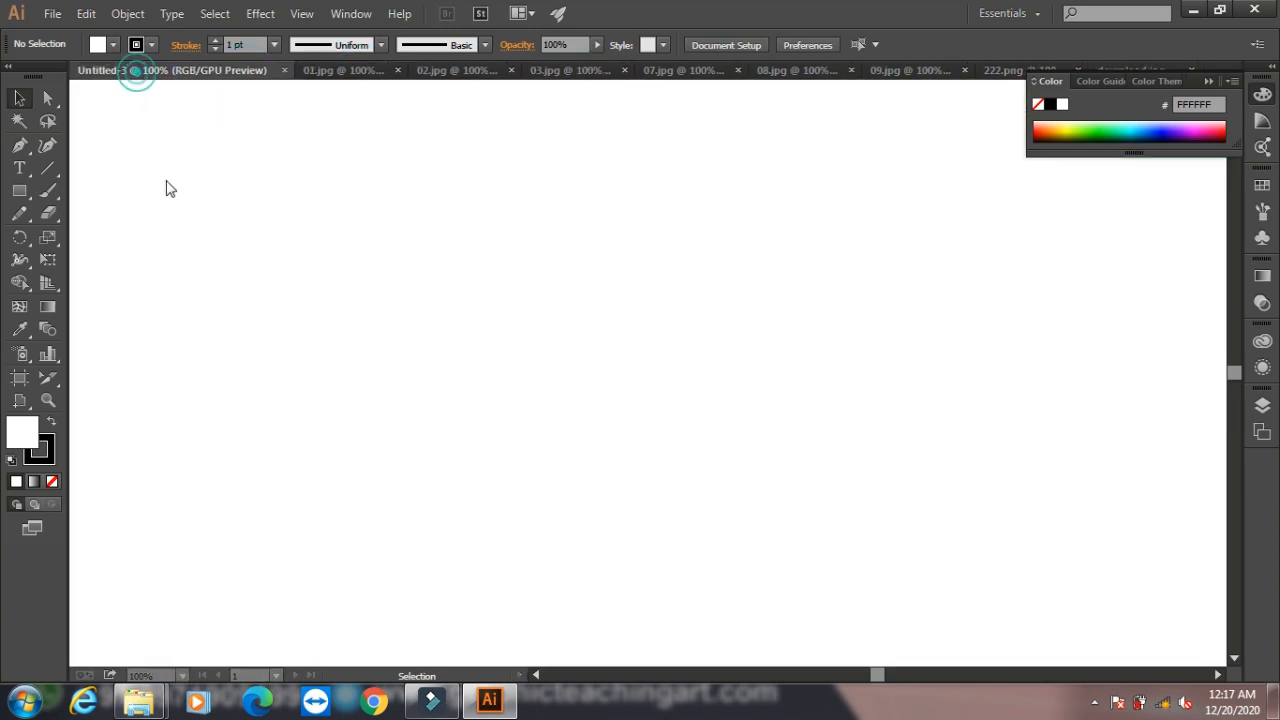
# Step: Draw a rectangle about 260 pt by 187 pt on the Untitled-3 artboard and fill it with light green CFFF7F
pyautogui.click(356, 14)
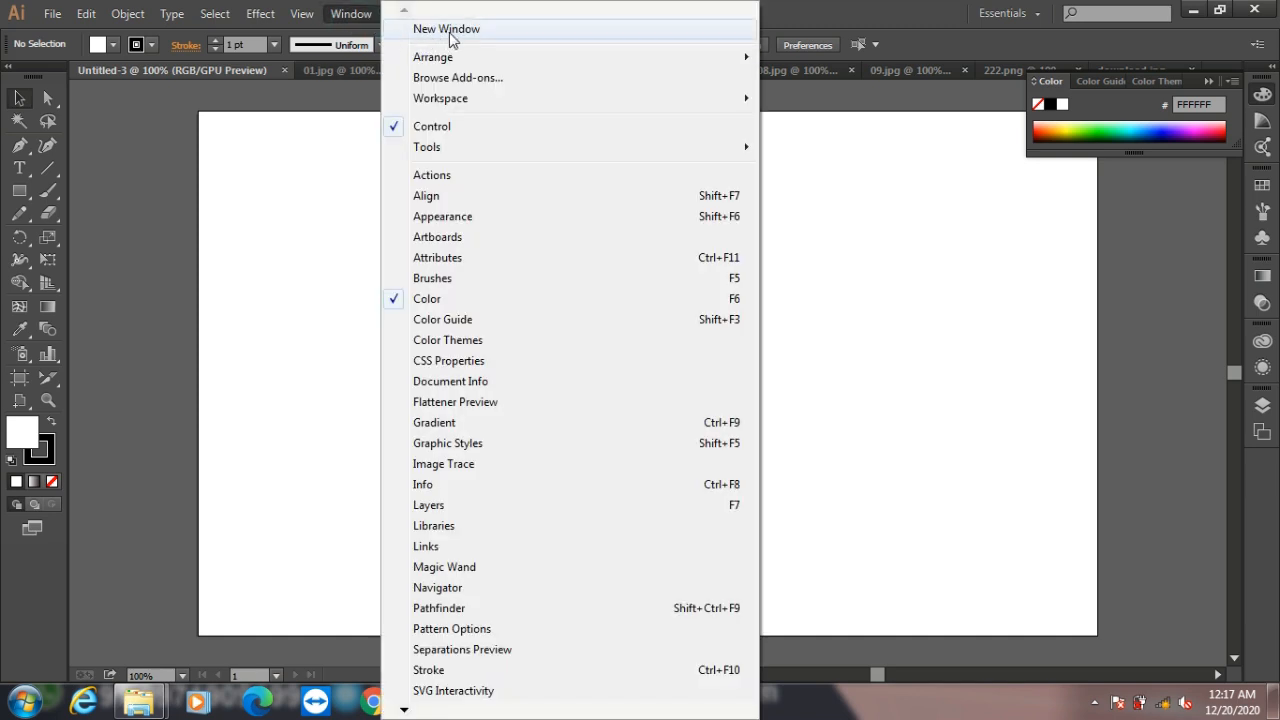
pyautogui.click(264, 140)
pyautogui.click(20, 192)
pyautogui.moveTo(356, 228); pyautogui.dragTo(600, 403)
pyautogui.click(1081, 124)
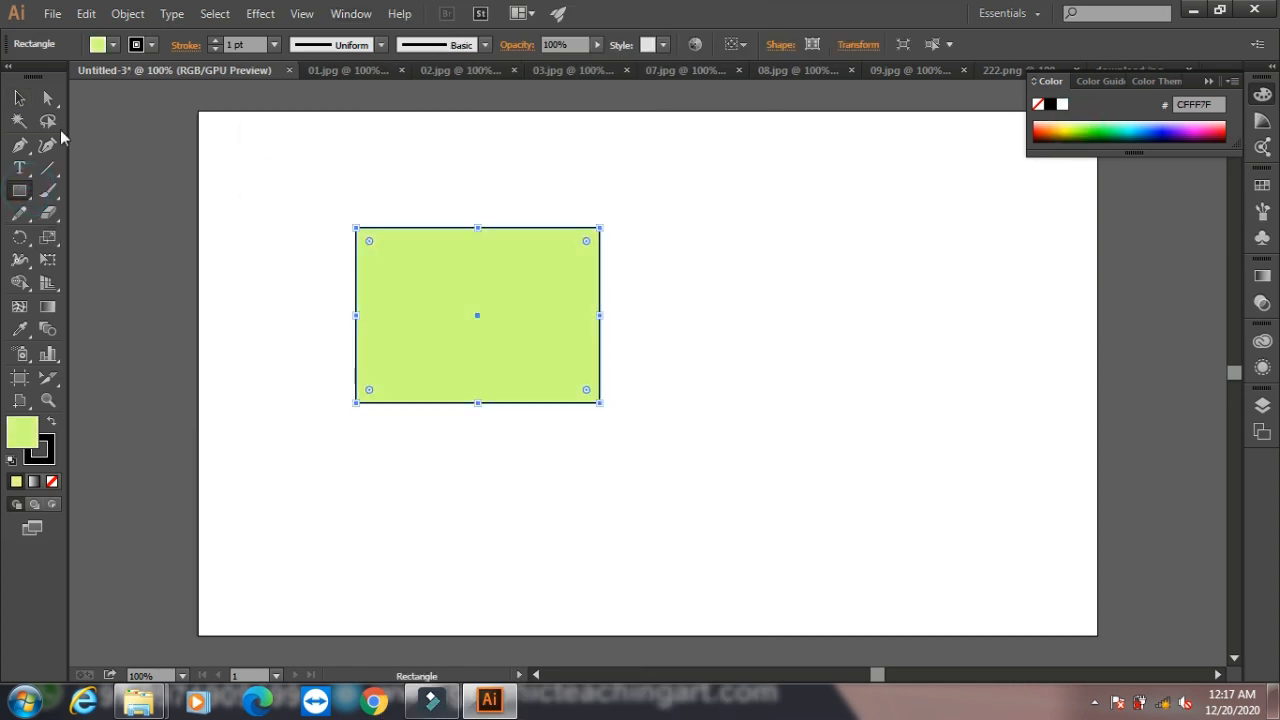
# Step: Create a second window of the Untitled-3 document and compare it with the original window, collapsing the Color panel
pyautogui.click(17, 98)
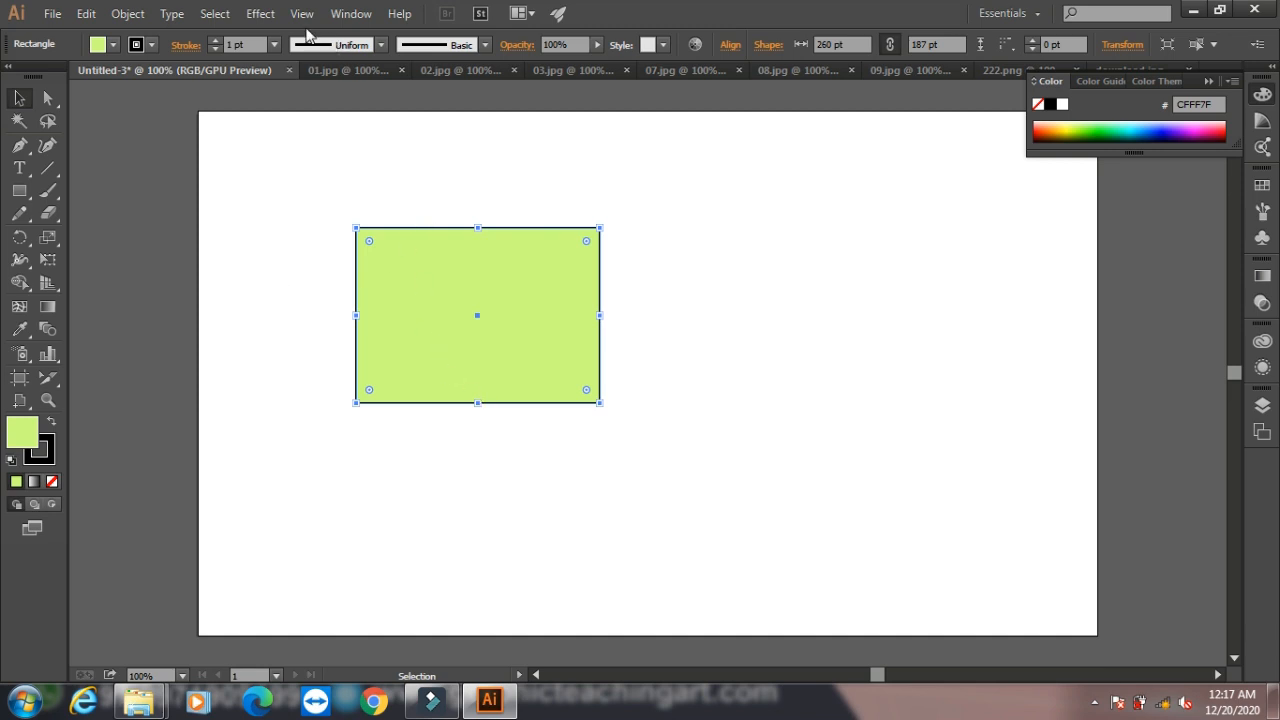
pyautogui.click(352, 13)
pyautogui.click(466, 32)
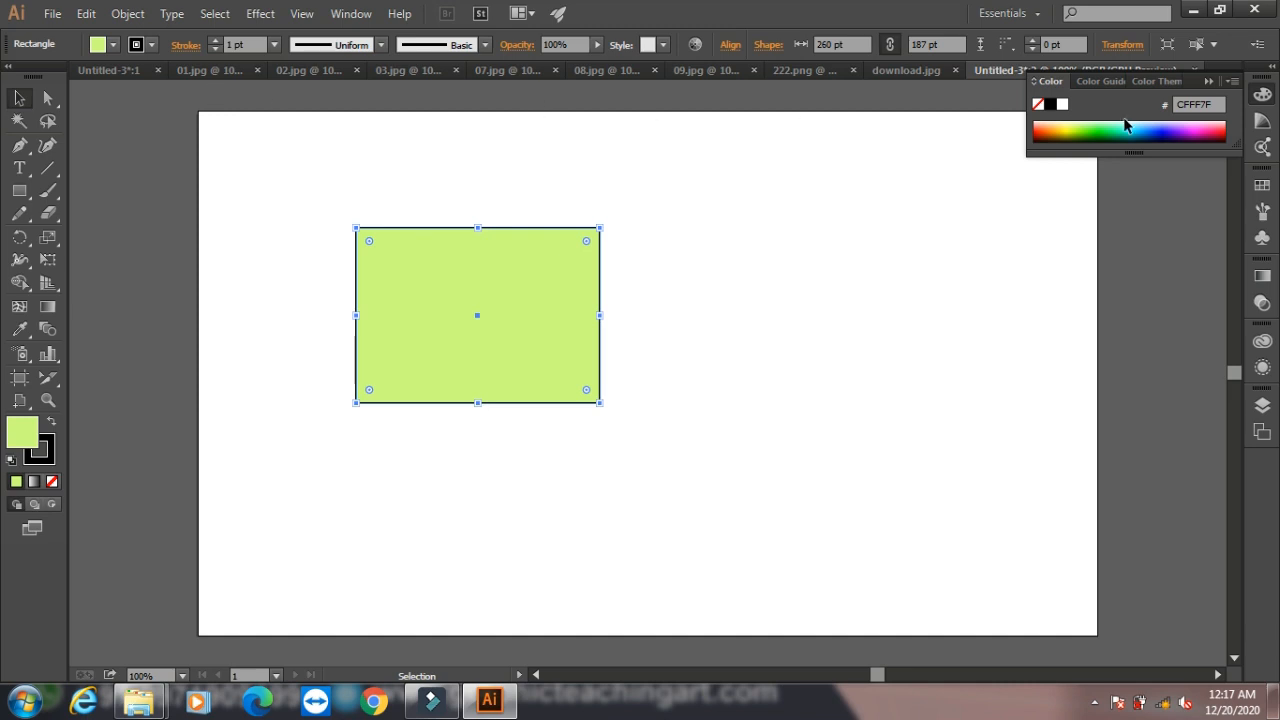
pyautogui.click(1201, 86)
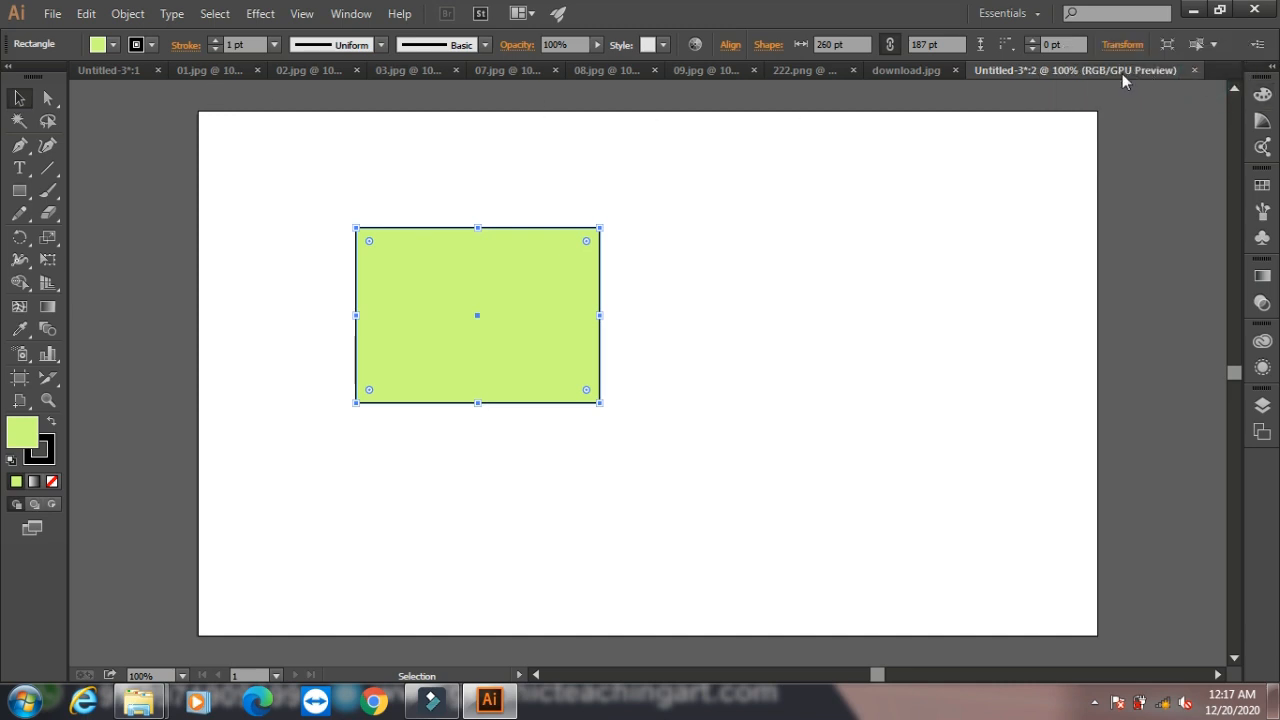
pyautogui.click(97, 70)
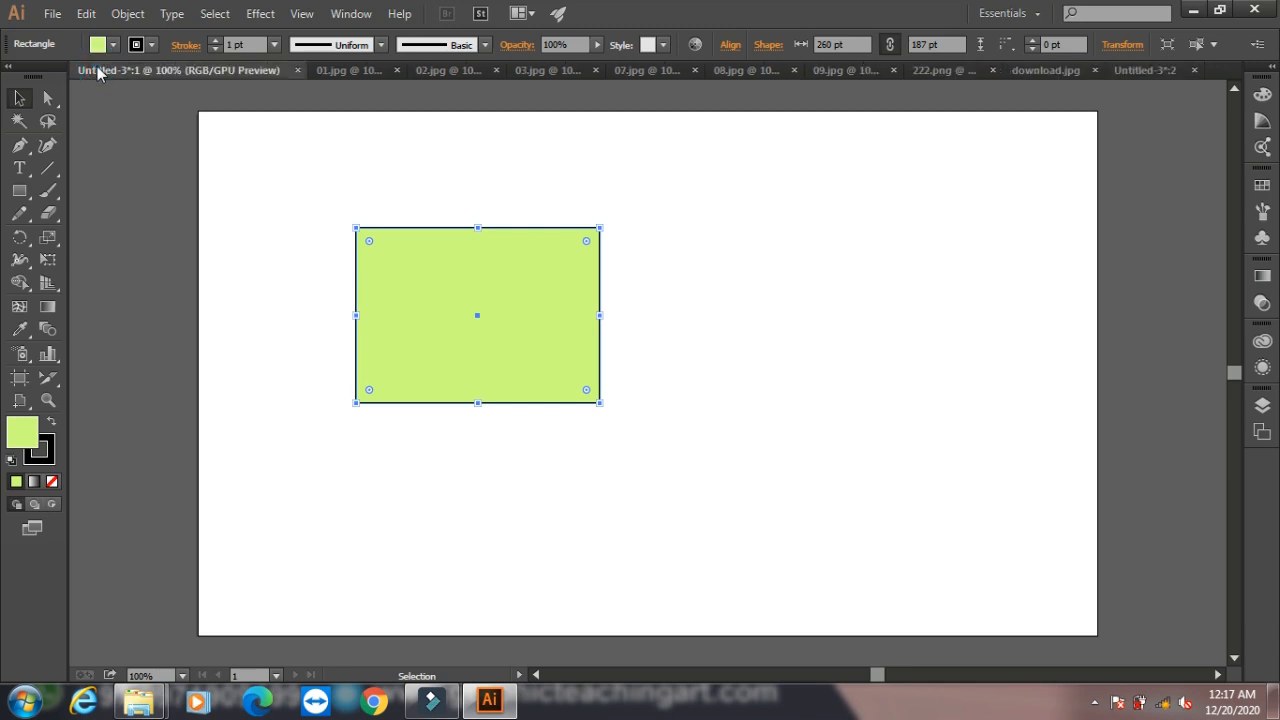
pyautogui.click(1152, 70)
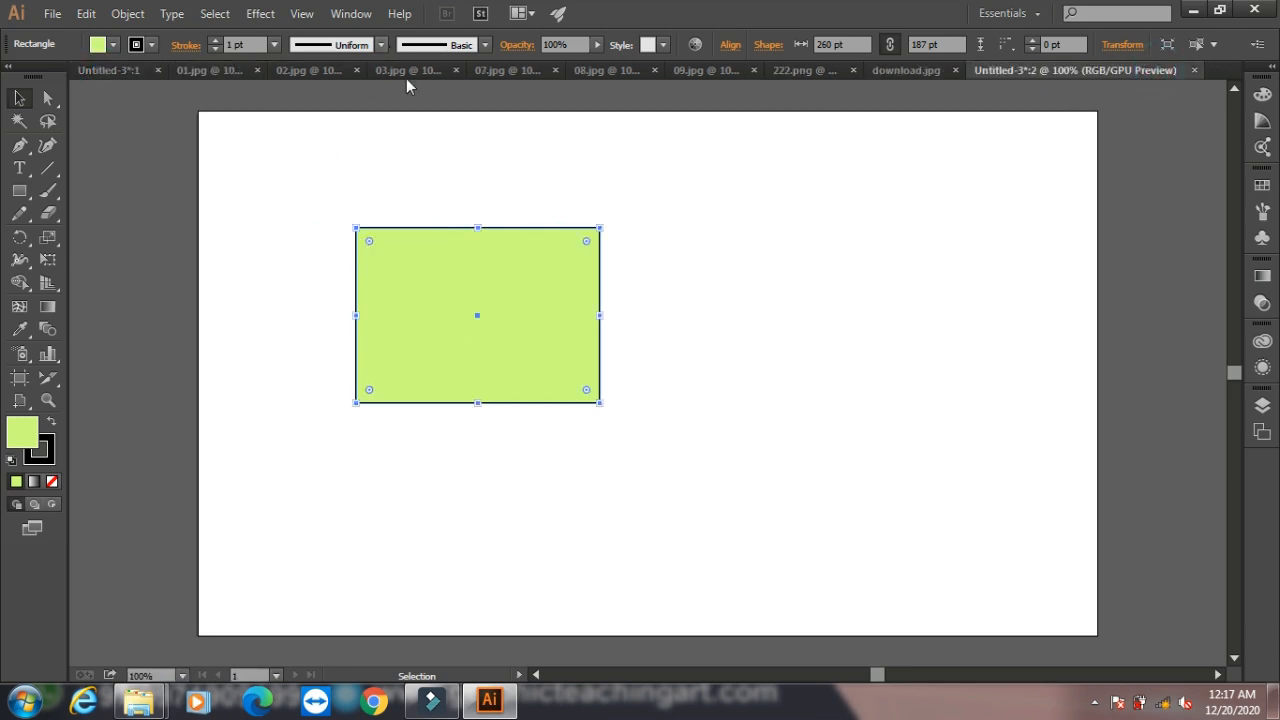
# Step: Tile all open documents, and float the second Untitled-3 window on its own
pyautogui.click(383, 20)
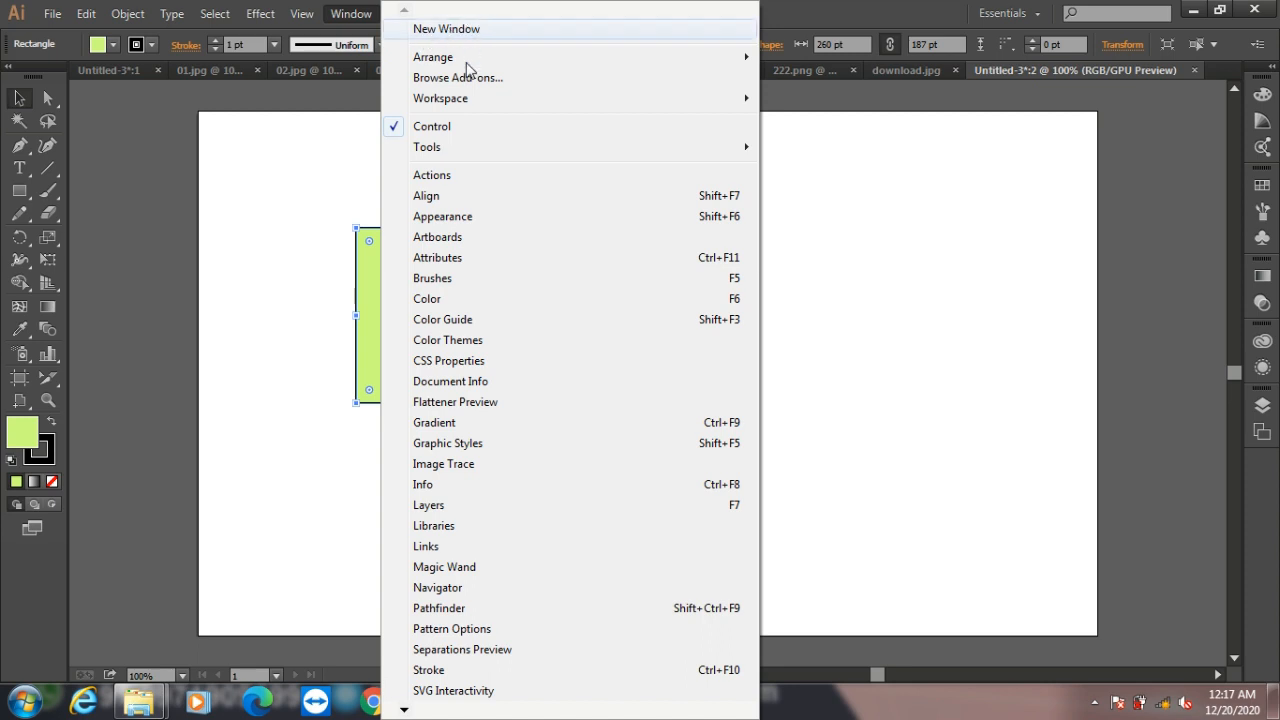
pyautogui.moveTo(470, 58)
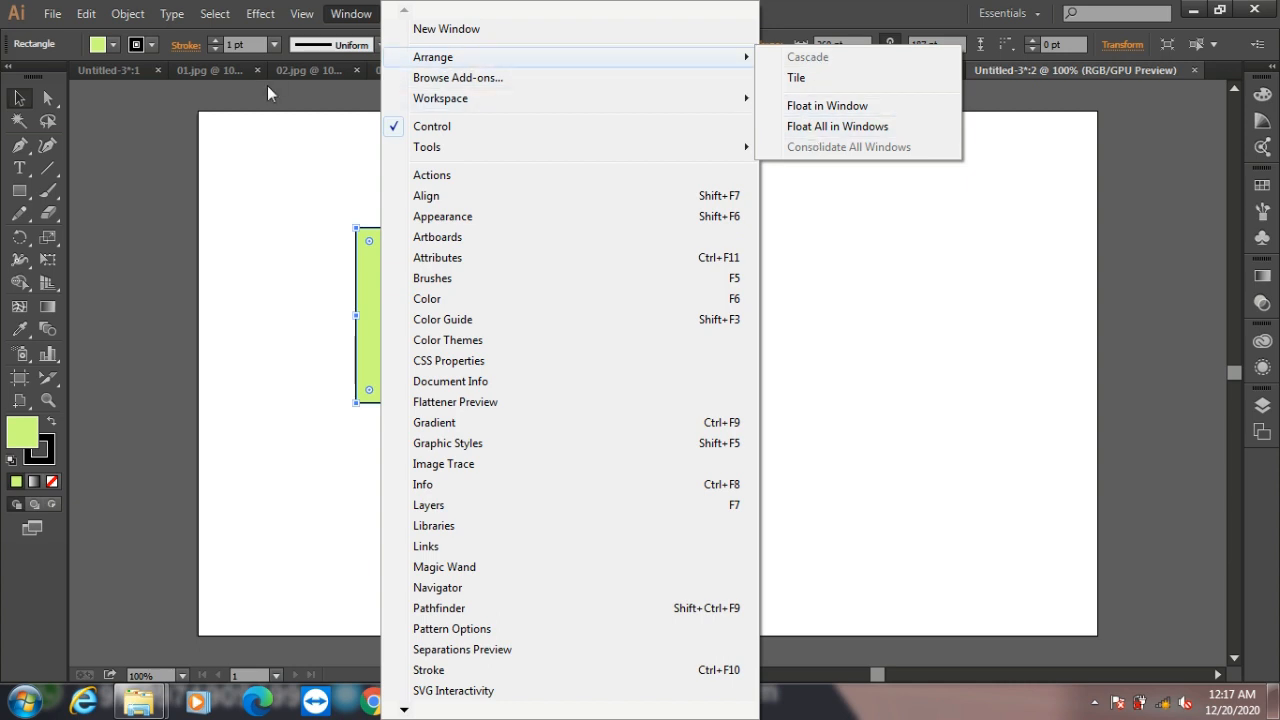
pyautogui.click(823, 80)
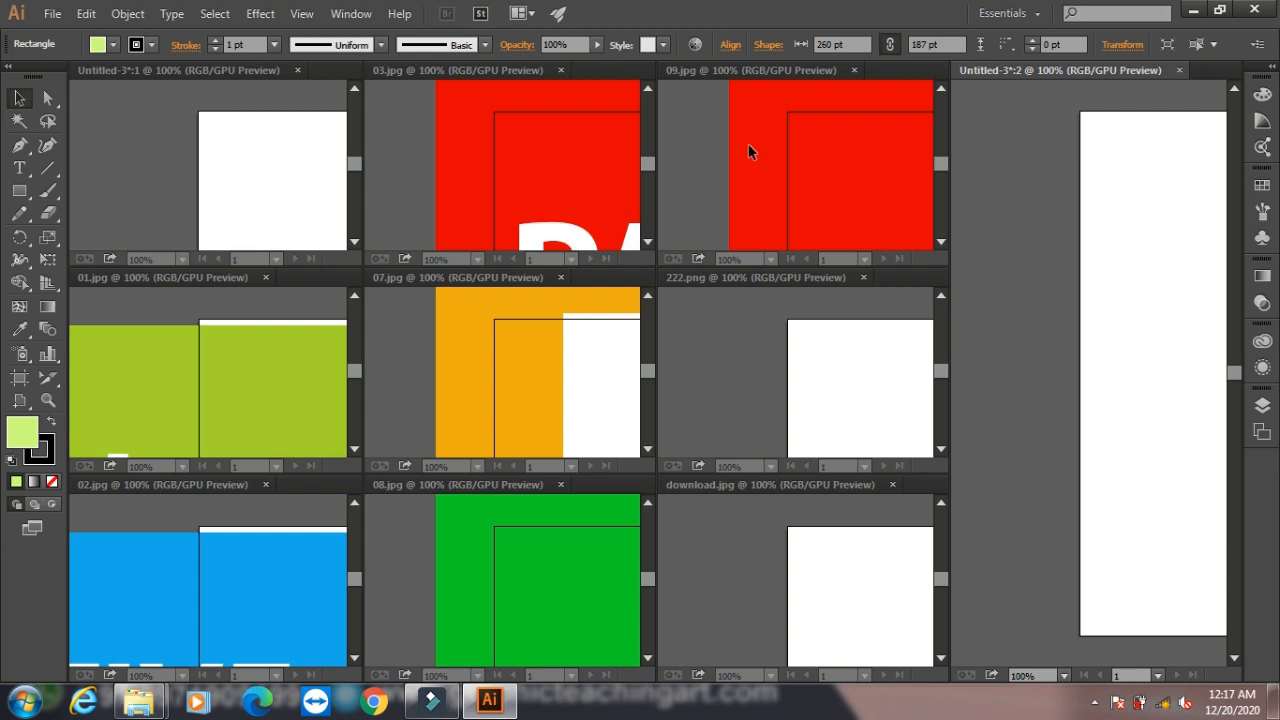
pyautogui.click(351, 14)
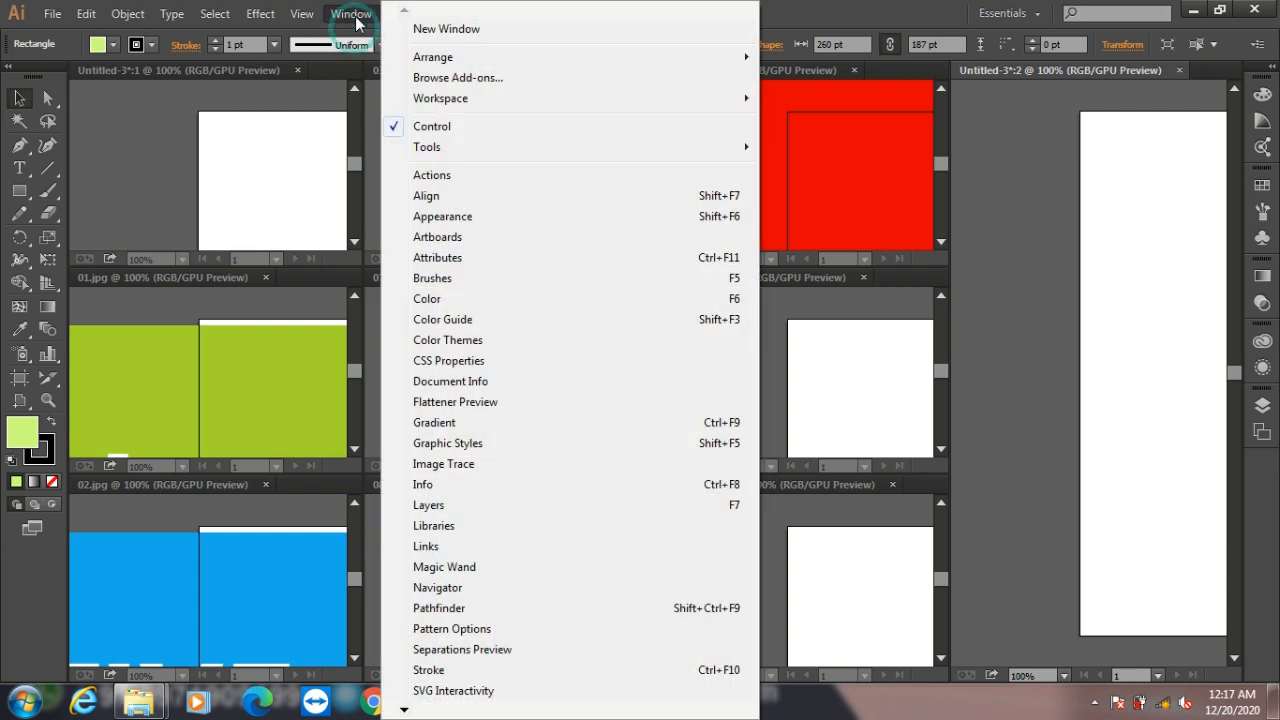
pyautogui.moveTo(477, 59)
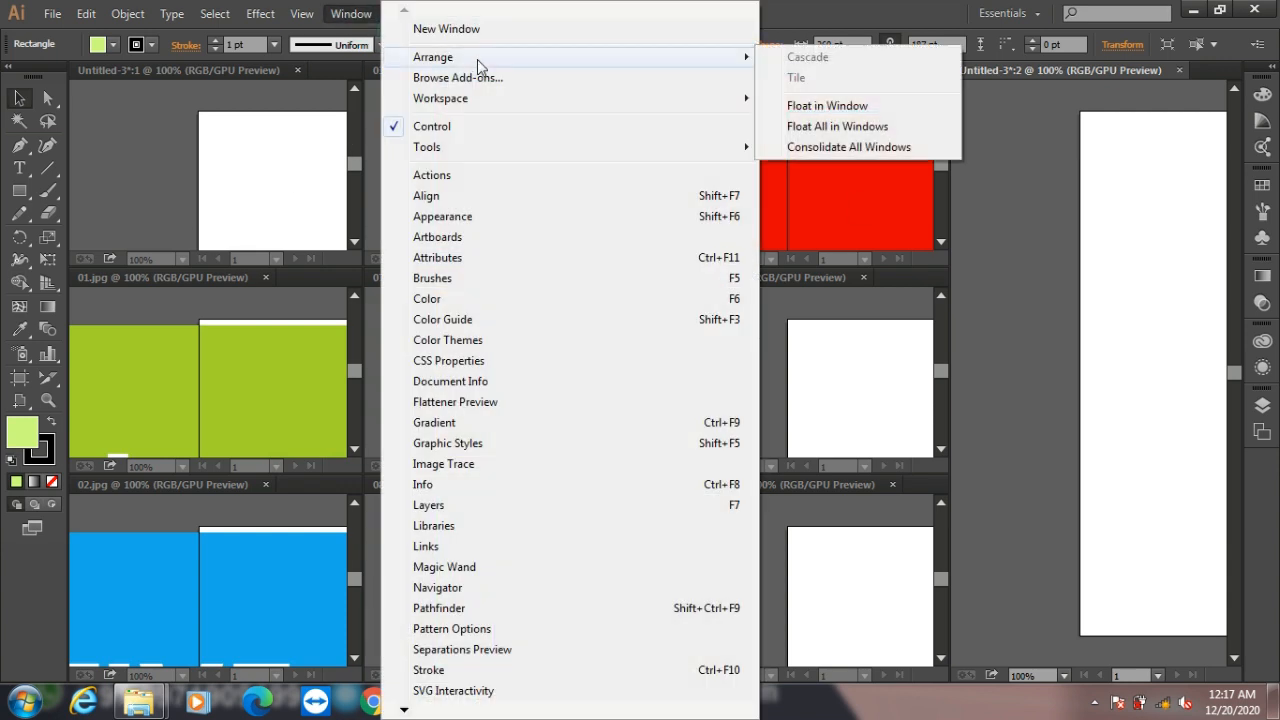
pyautogui.click(806, 105)
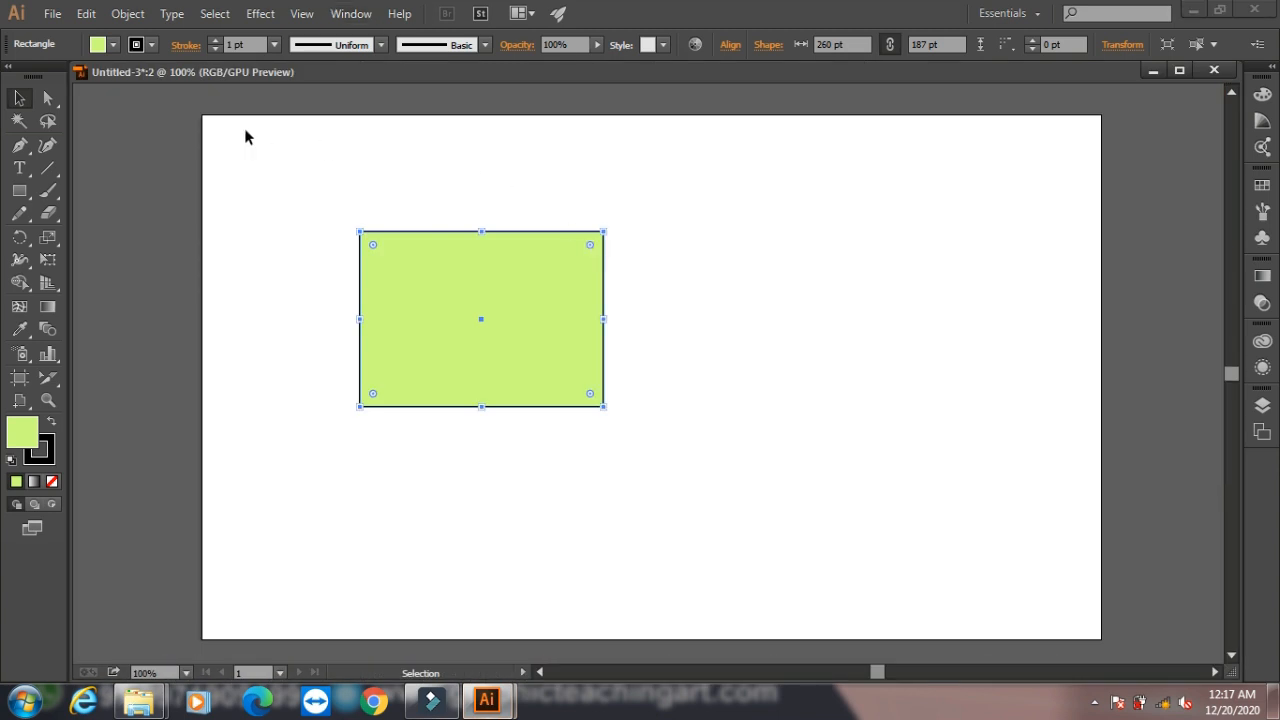
# Step: Float all open documents in separate windows and tile the floating windows
pyautogui.click(352, 14)
pyautogui.moveTo(597, 57)
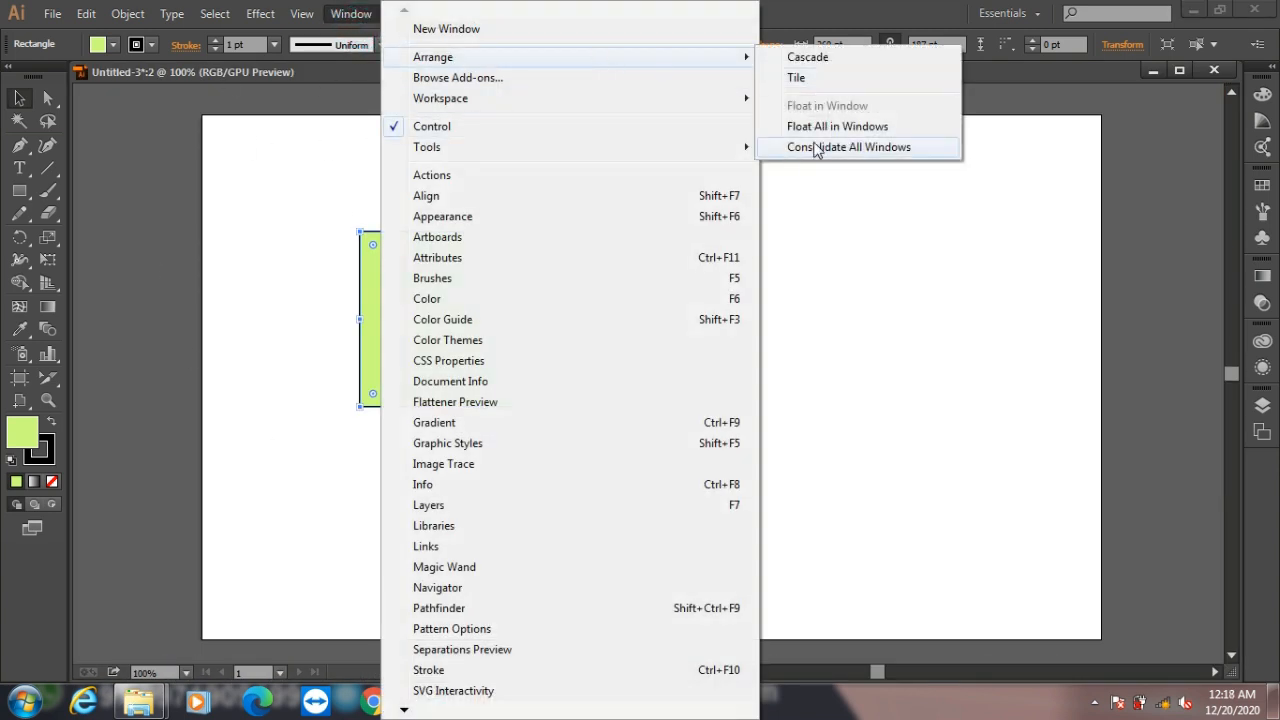
pyautogui.click(820, 126)
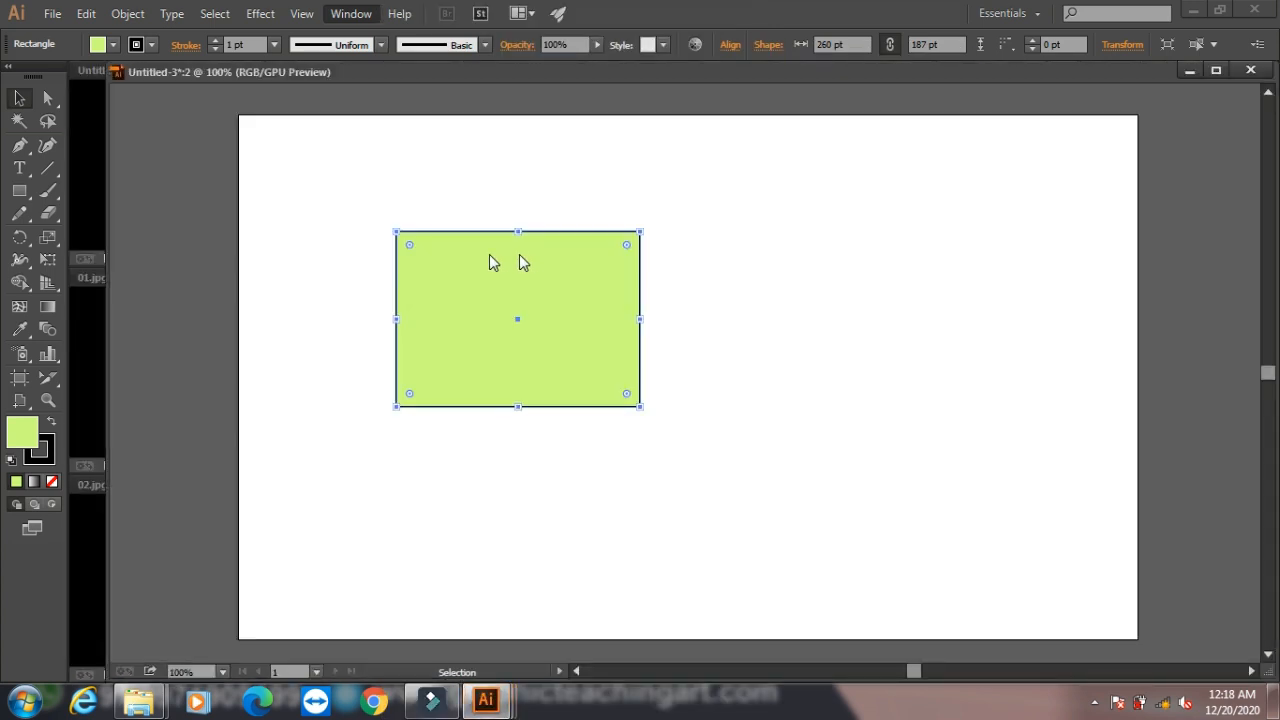
pyautogui.click(349, 14)
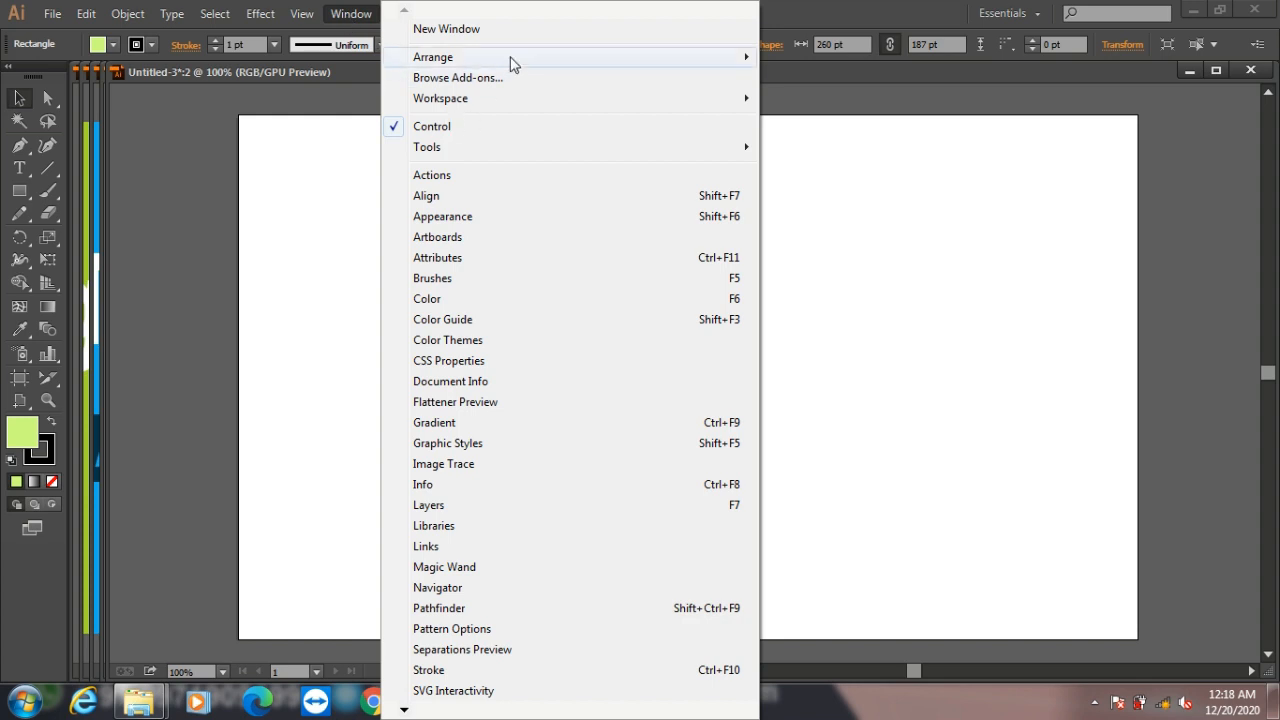
pyautogui.moveTo(511, 57)
pyautogui.click(806, 79)
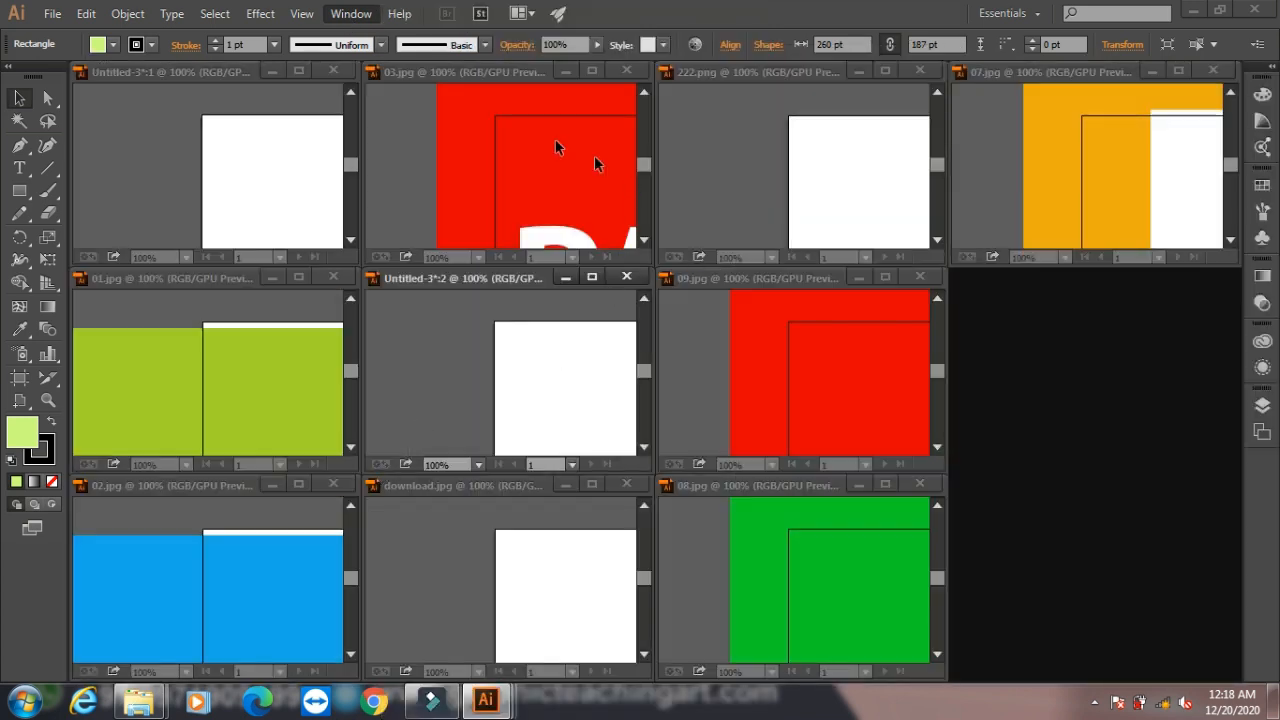
# Step: Close every document window except download.jpg, discarding the changes to Untitled-3
pyautogui.click(334, 71)
pyautogui.click(335, 277)
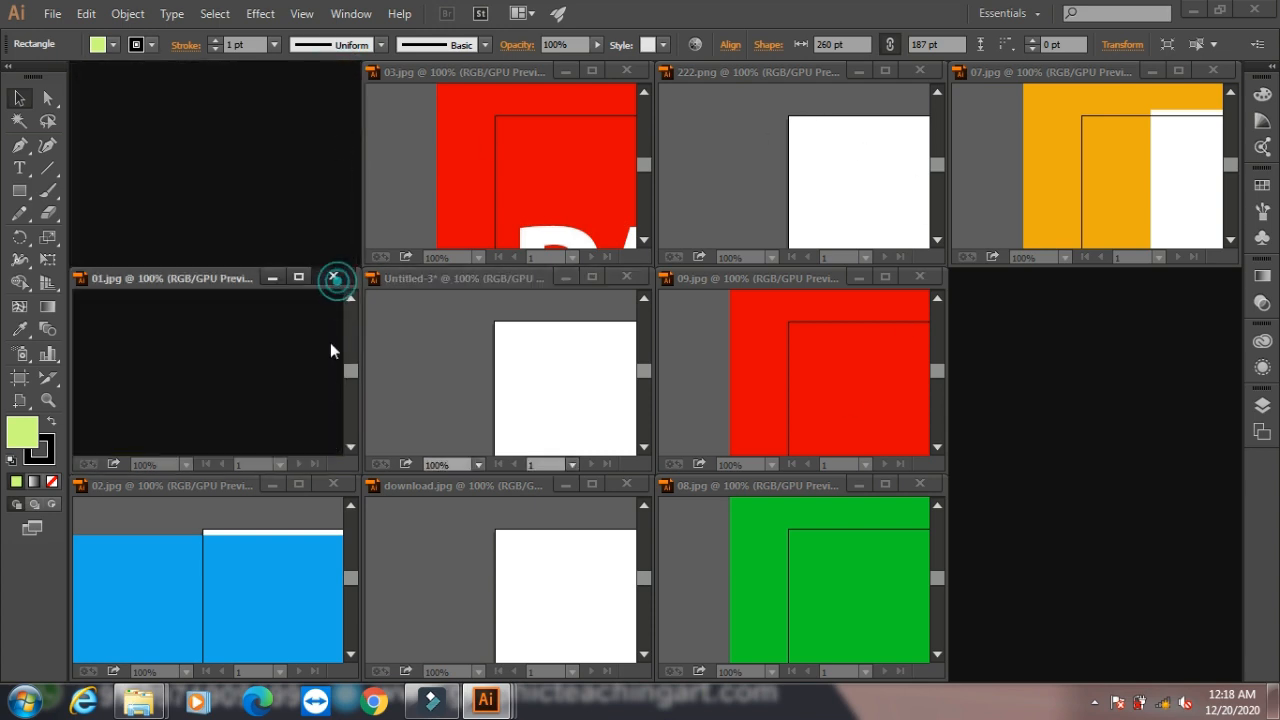
pyautogui.click(335, 484)
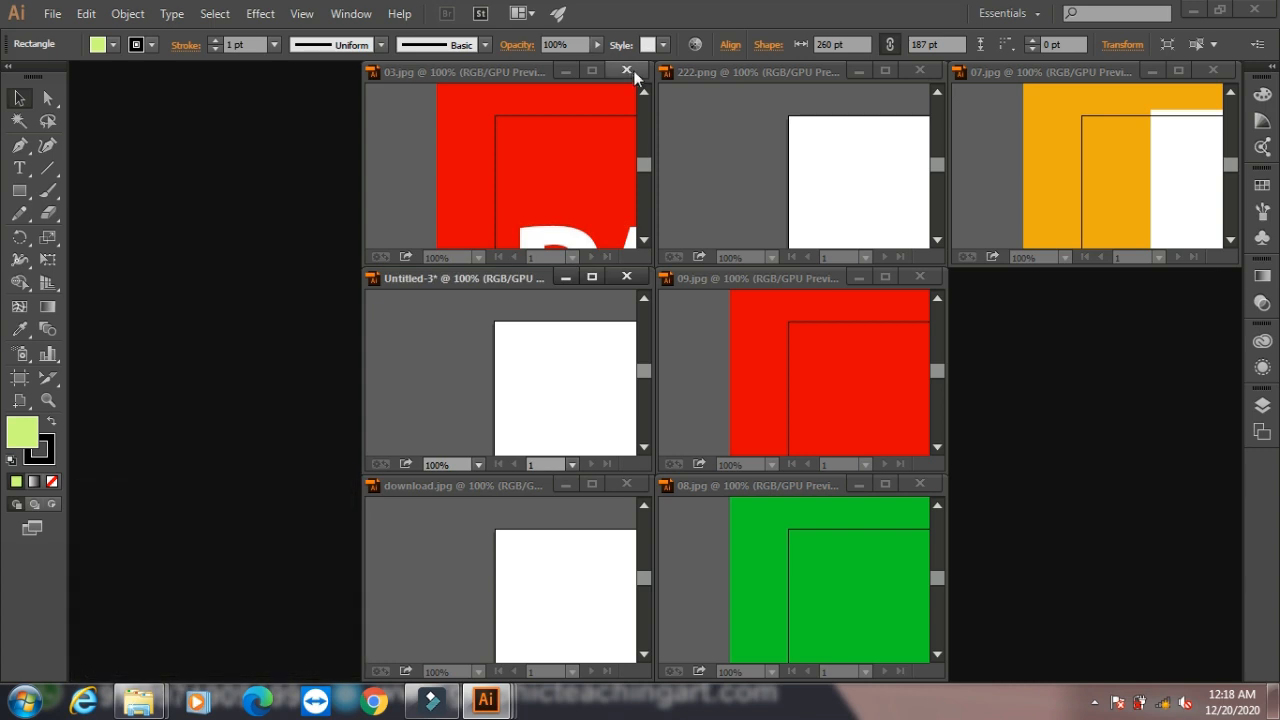
pyautogui.click(626, 70)
pyautogui.click(626, 276)
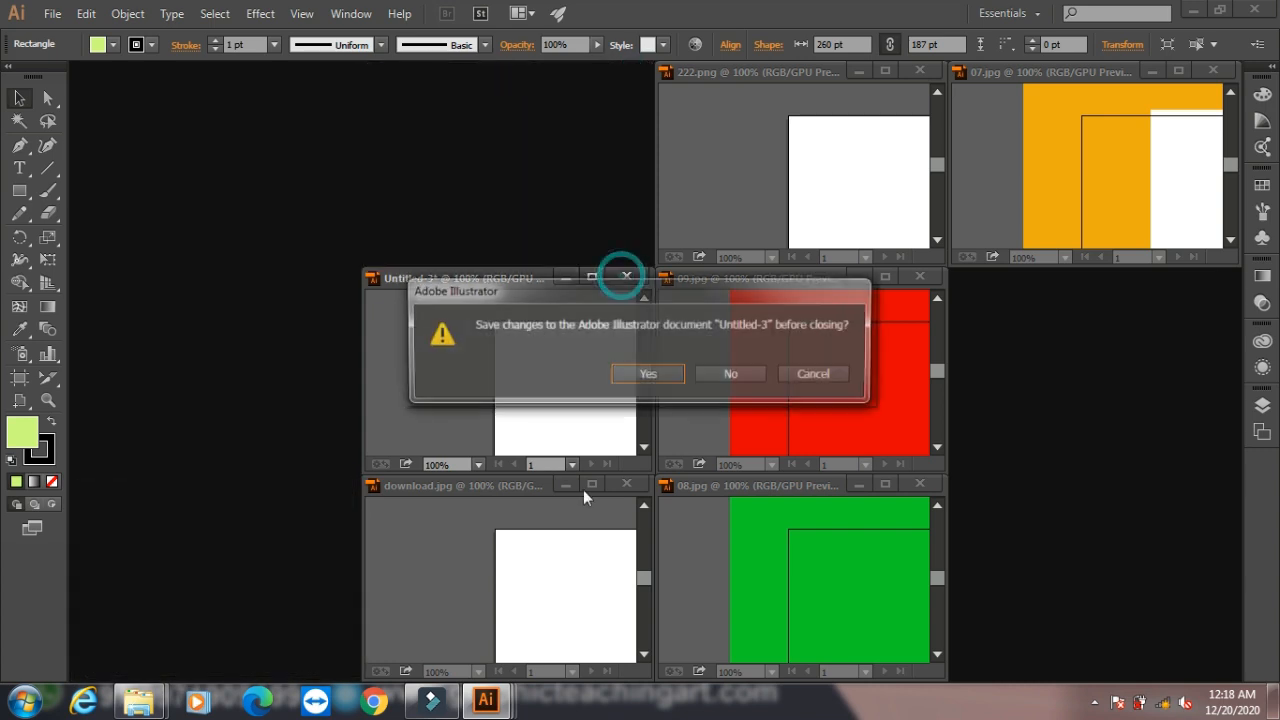
pyautogui.click(731, 373)
pyautogui.click(920, 71)
pyautogui.click(920, 276)
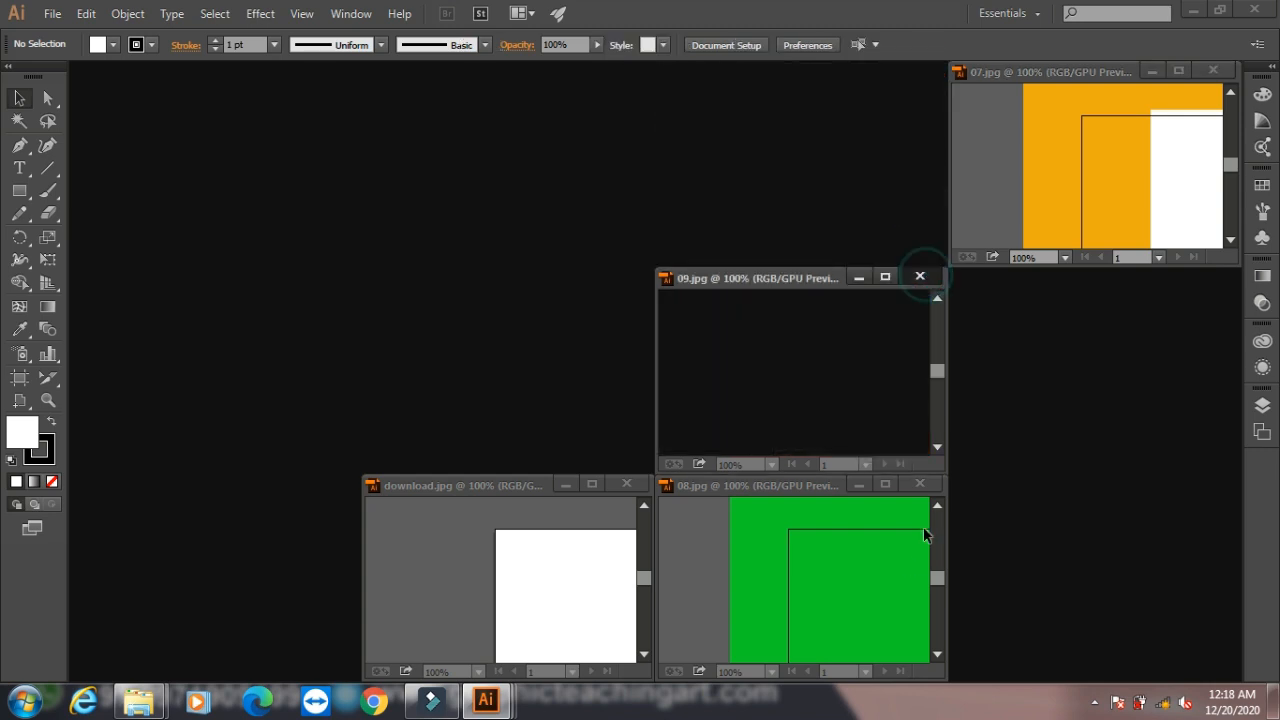
pyautogui.click(920, 484)
pyautogui.click(1213, 70)
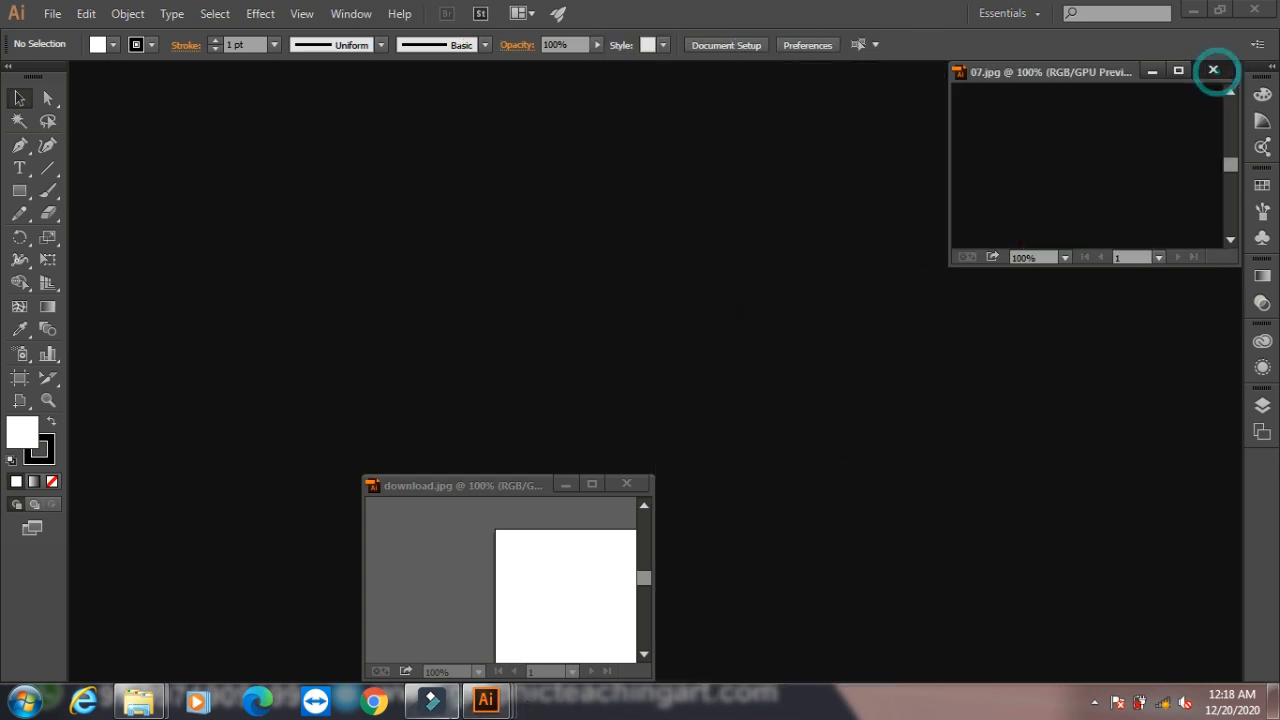
# Step: Maximize and restore the download.jpg window, and arrange it with Cascade
pyautogui.click(591, 484)
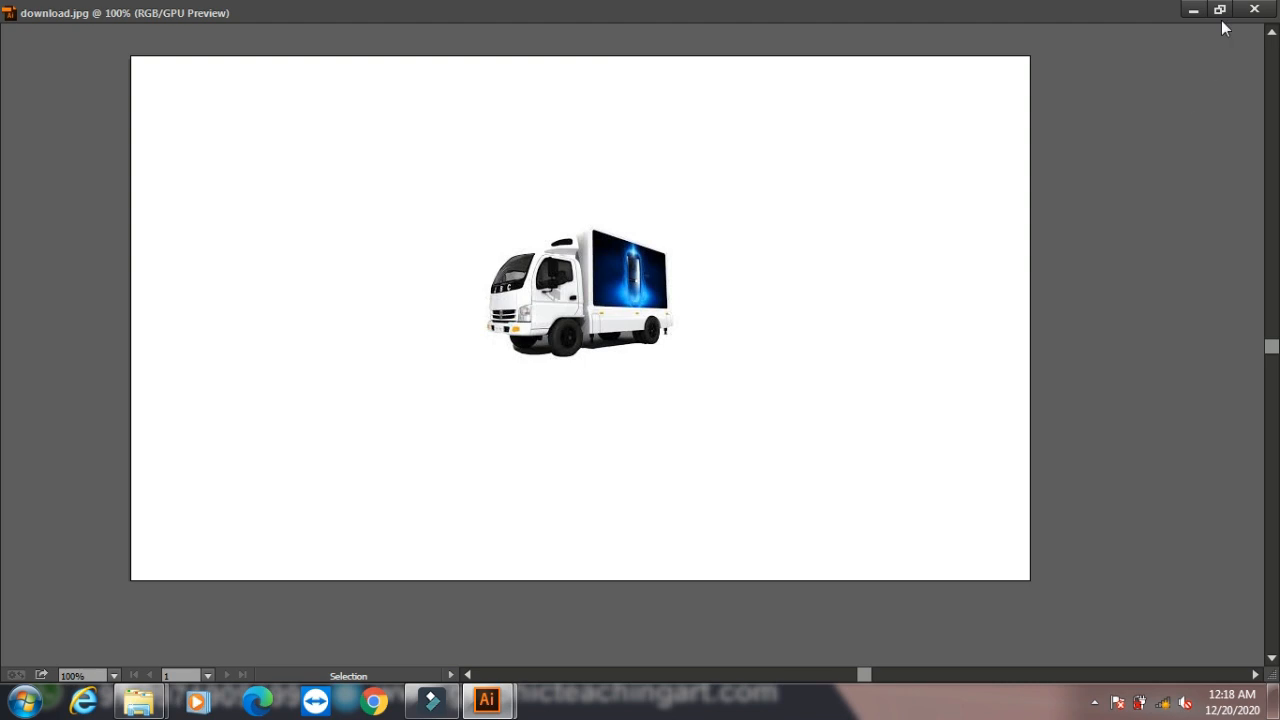
pyautogui.click(1219, 10)
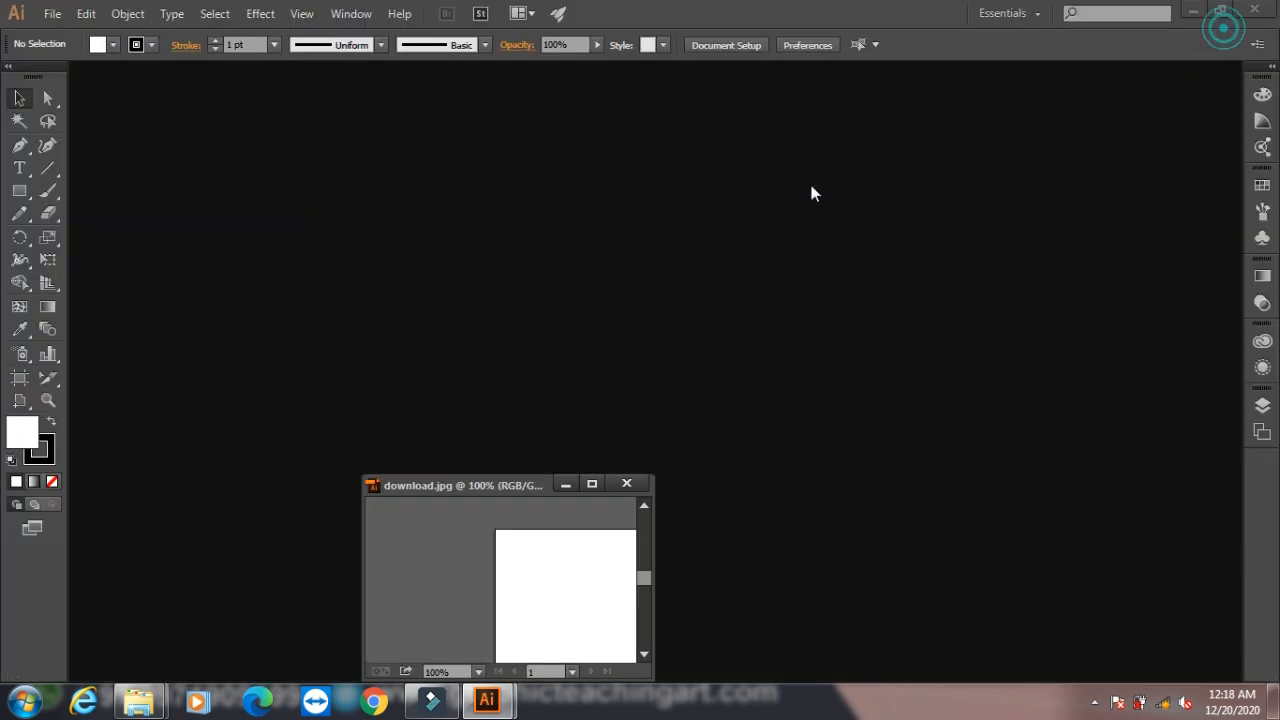
pyautogui.click(352, 14)
pyautogui.moveTo(532, 63)
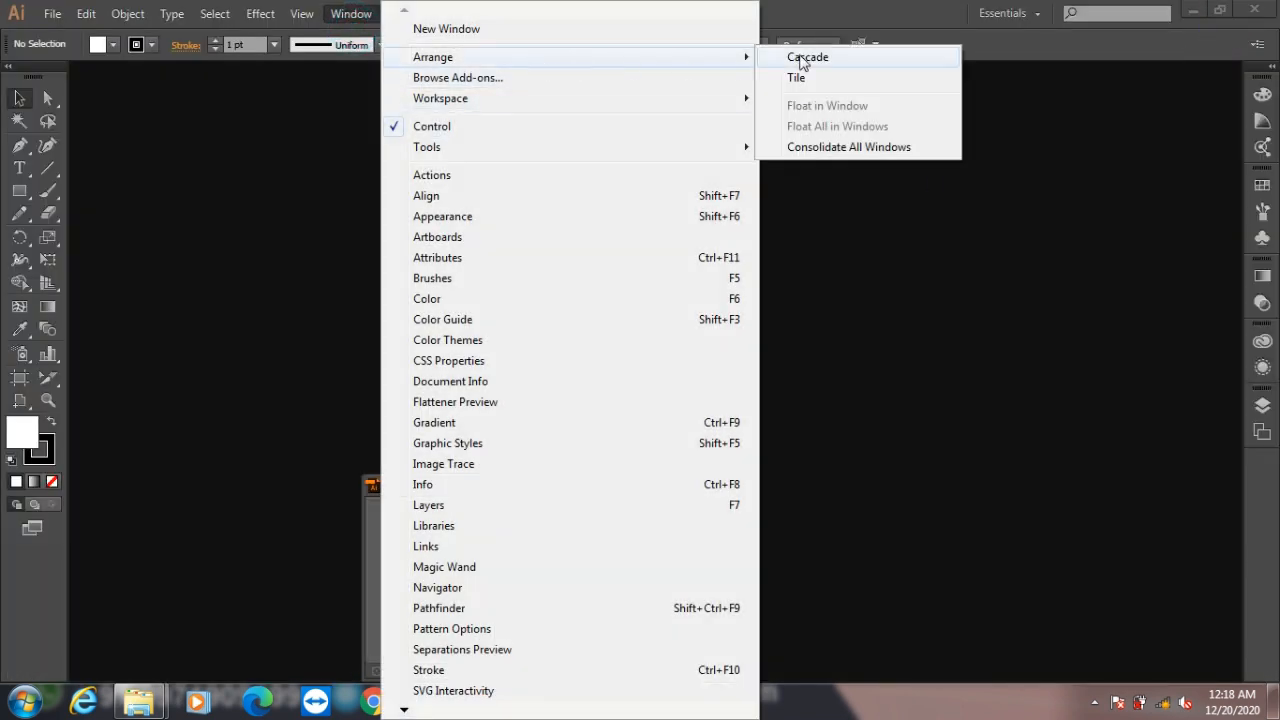
pyautogui.click(808, 56)
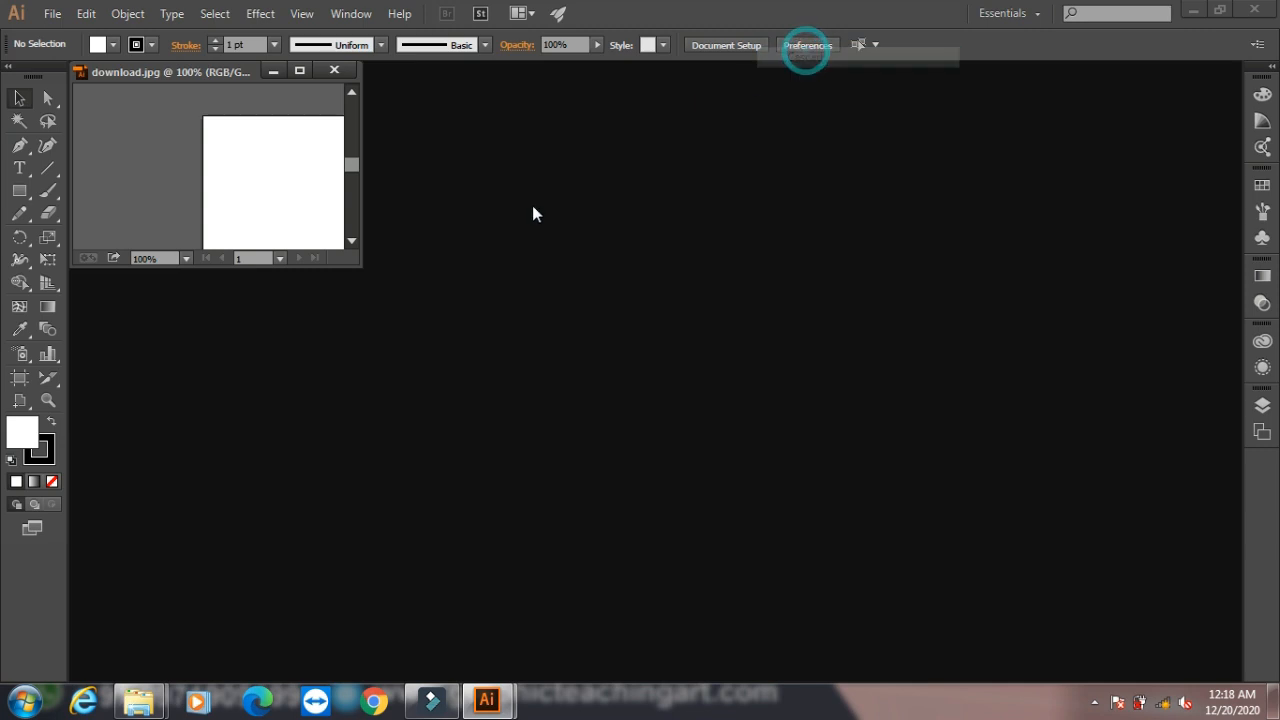
# Step: Close download.jpg and create a new blank document with the preset settings
pyautogui.click(334, 70)
pyautogui.click(52, 13)
pyautogui.click(64, 36)
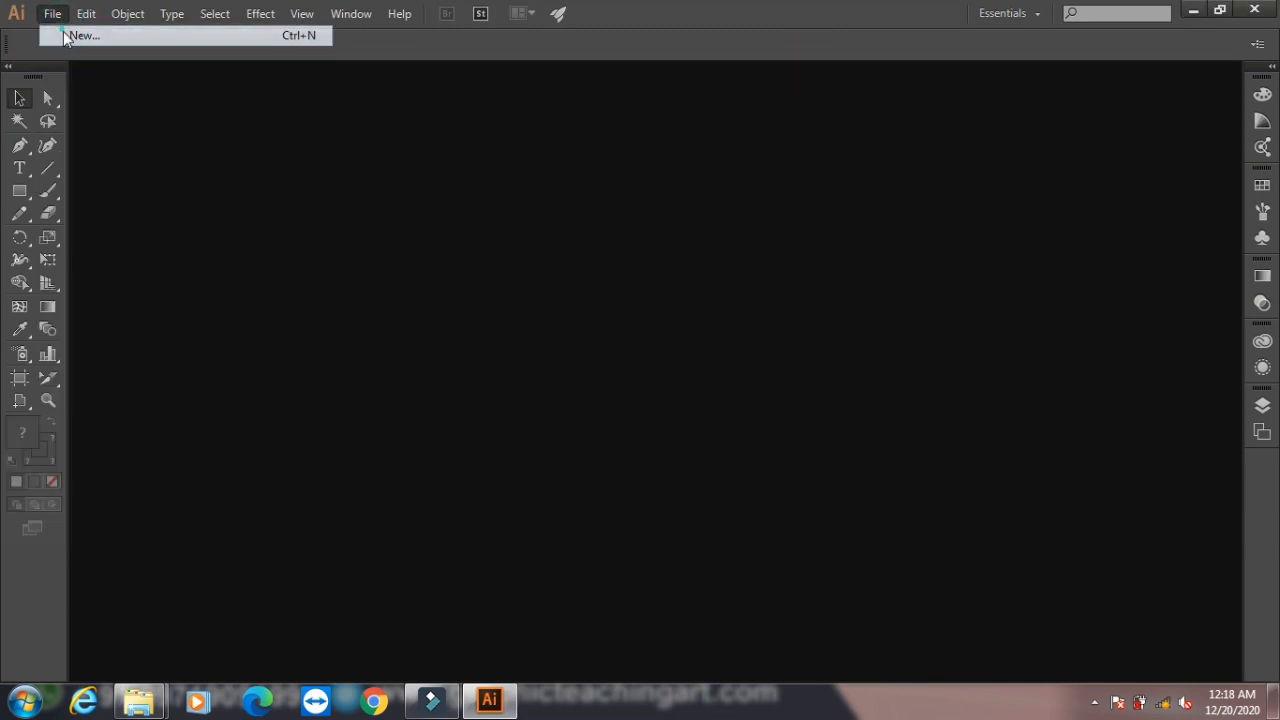
pyautogui.click(738, 531)
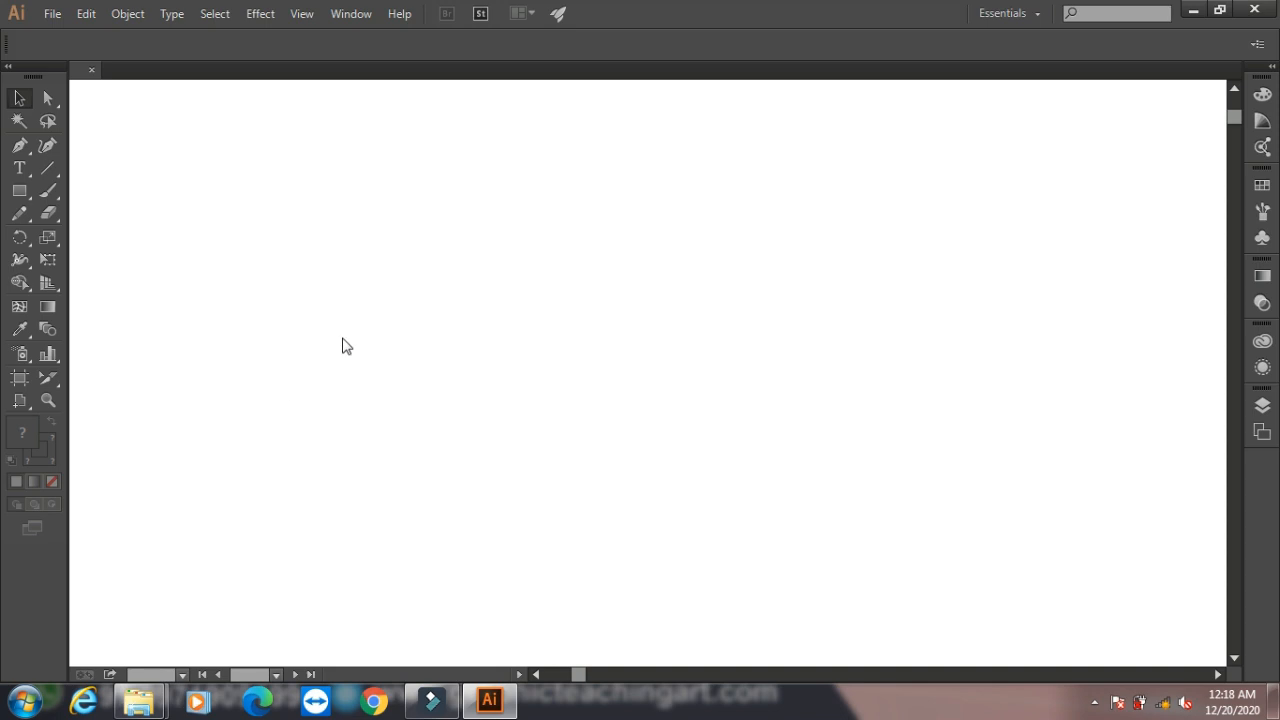
# Step: Review the window arrangement options and open the Browse Add-ons page in the web browser
pyautogui.click(346, 14)
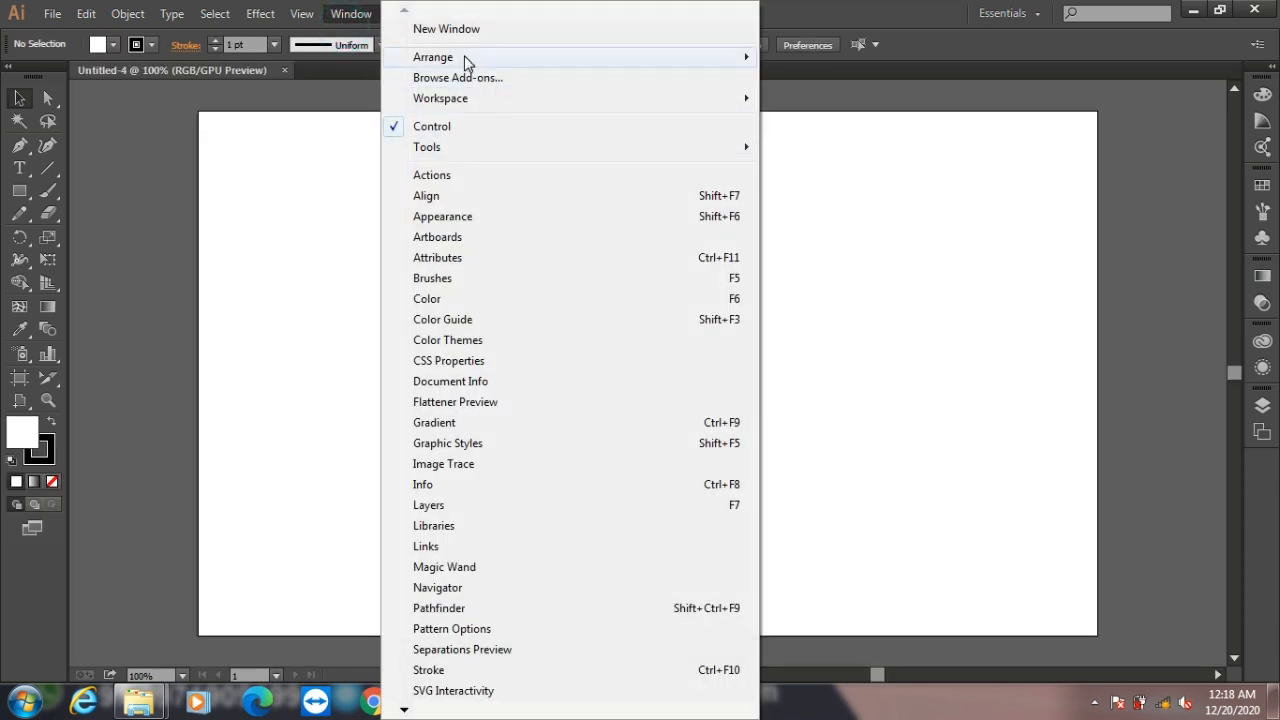
pyautogui.moveTo(470, 60)
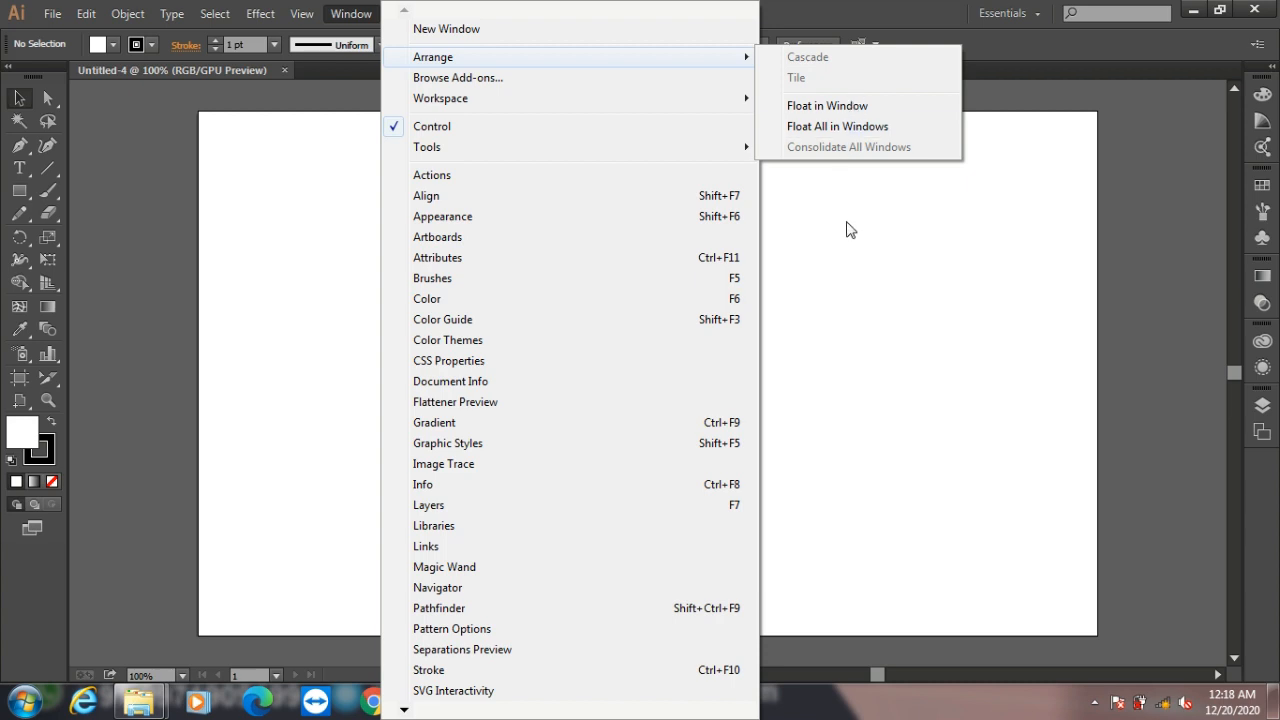
pyautogui.click(459, 80)
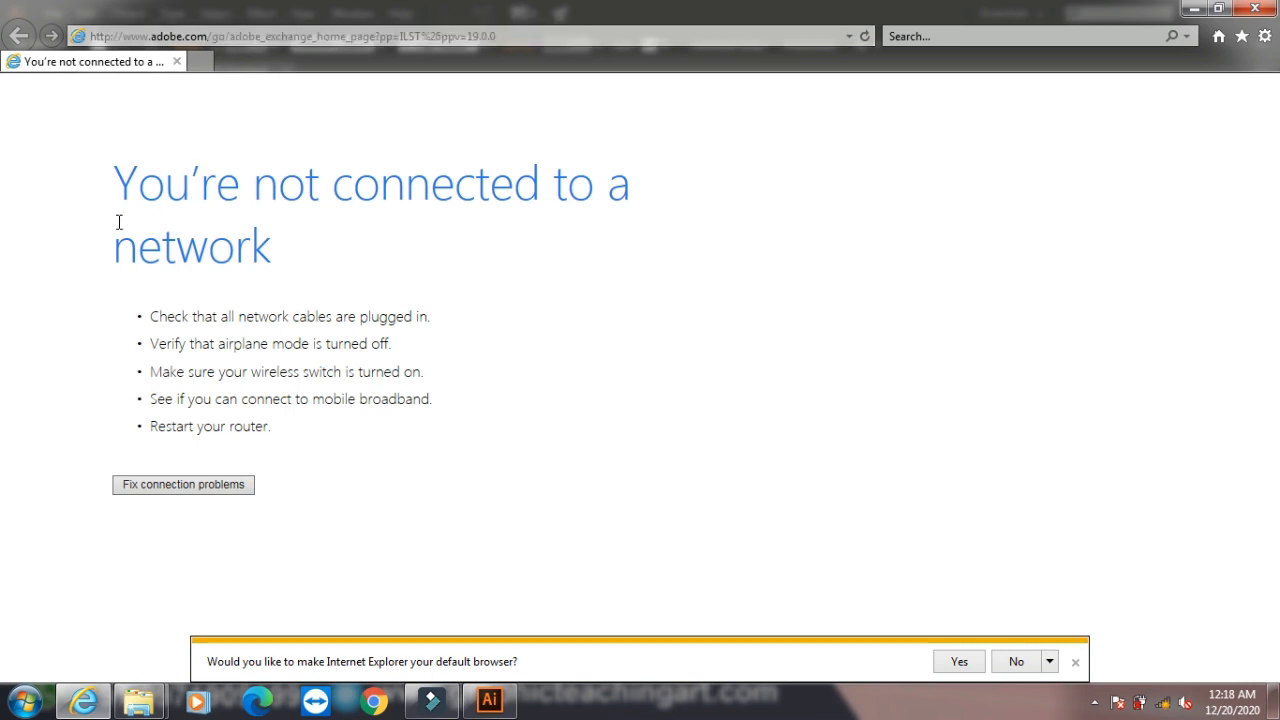
# Step: Close the browser window and switch the Illustrator workspace to Web
pyautogui.click(1258, 8)
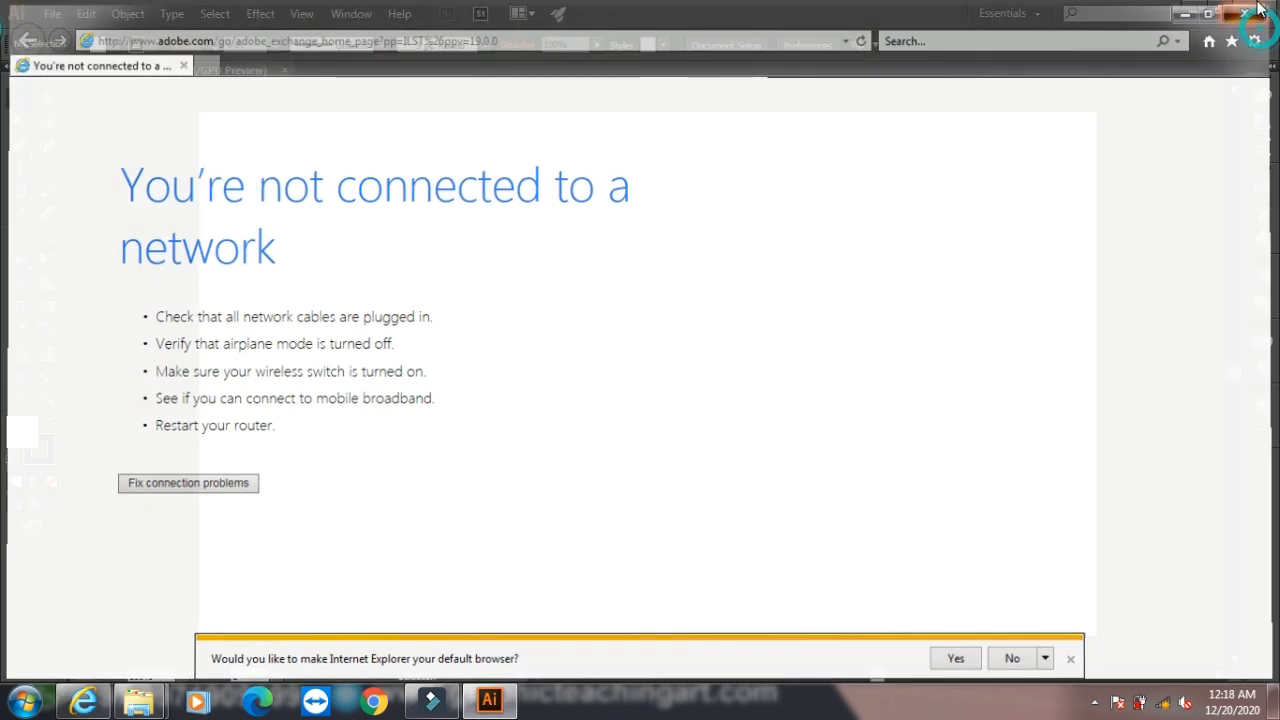
pyautogui.click(350, 14)
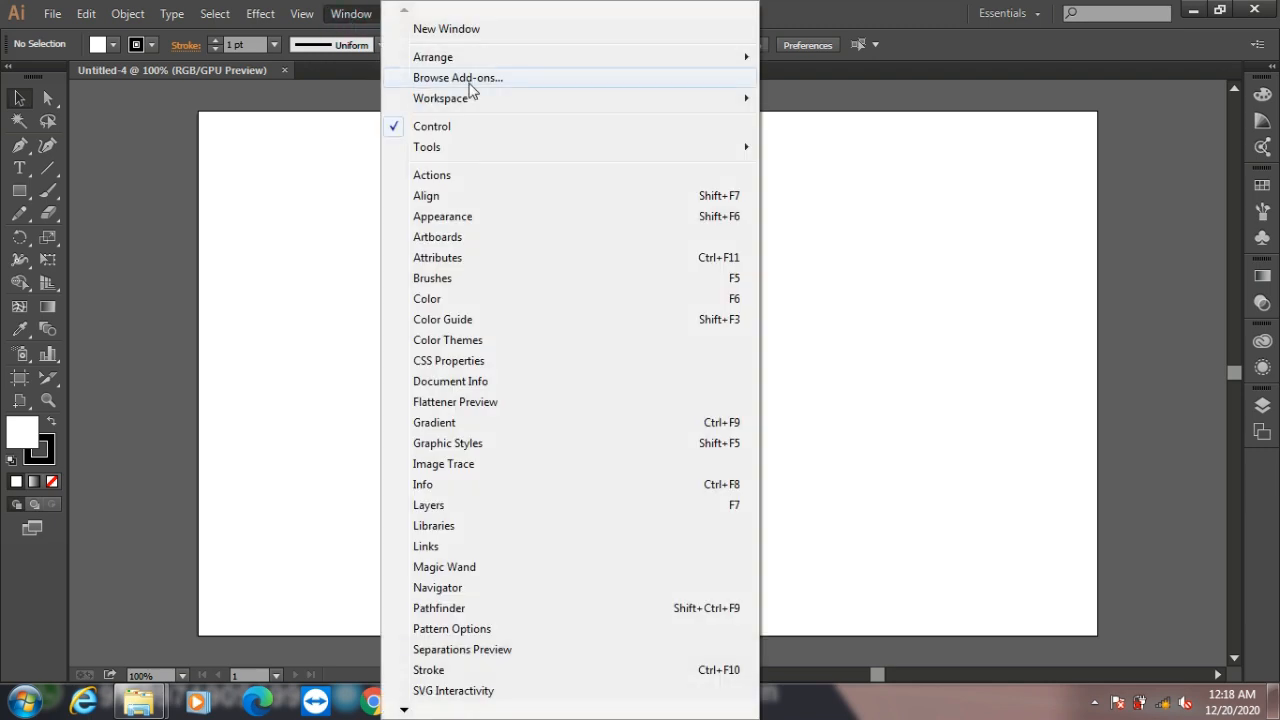
pyautogui.moveTo(492, 98)
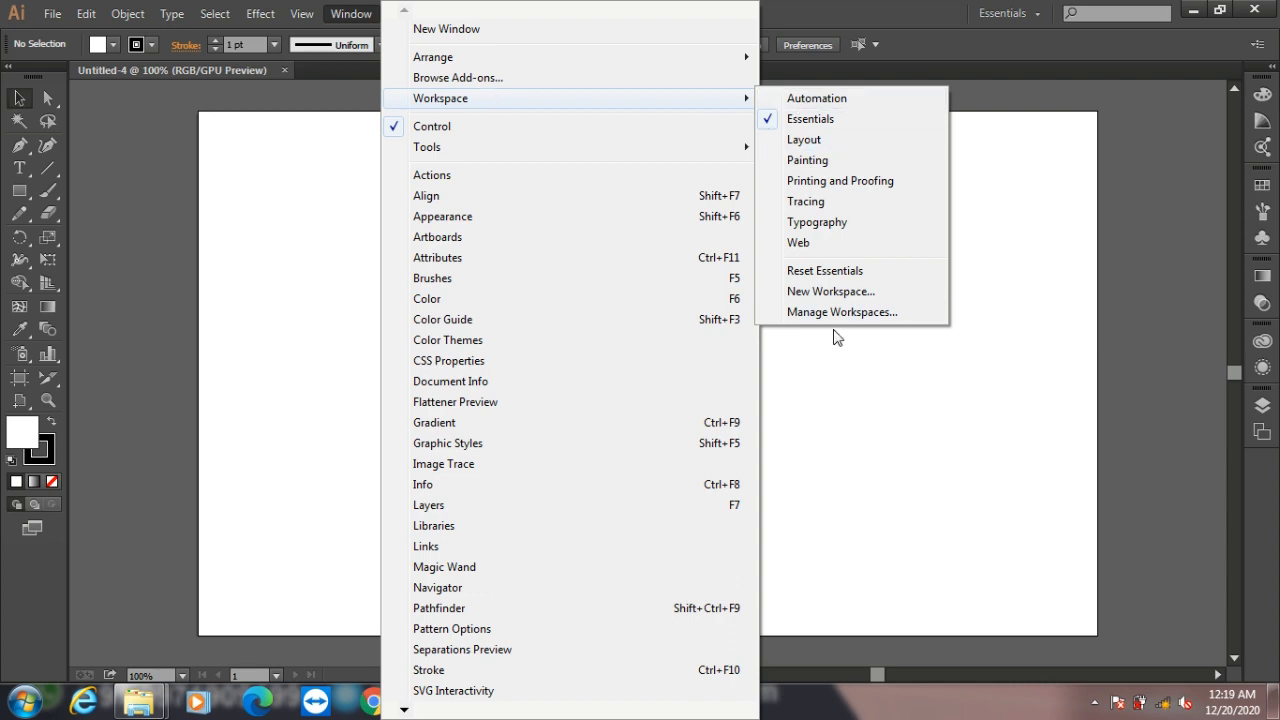
pyautogui.click(829, 245)
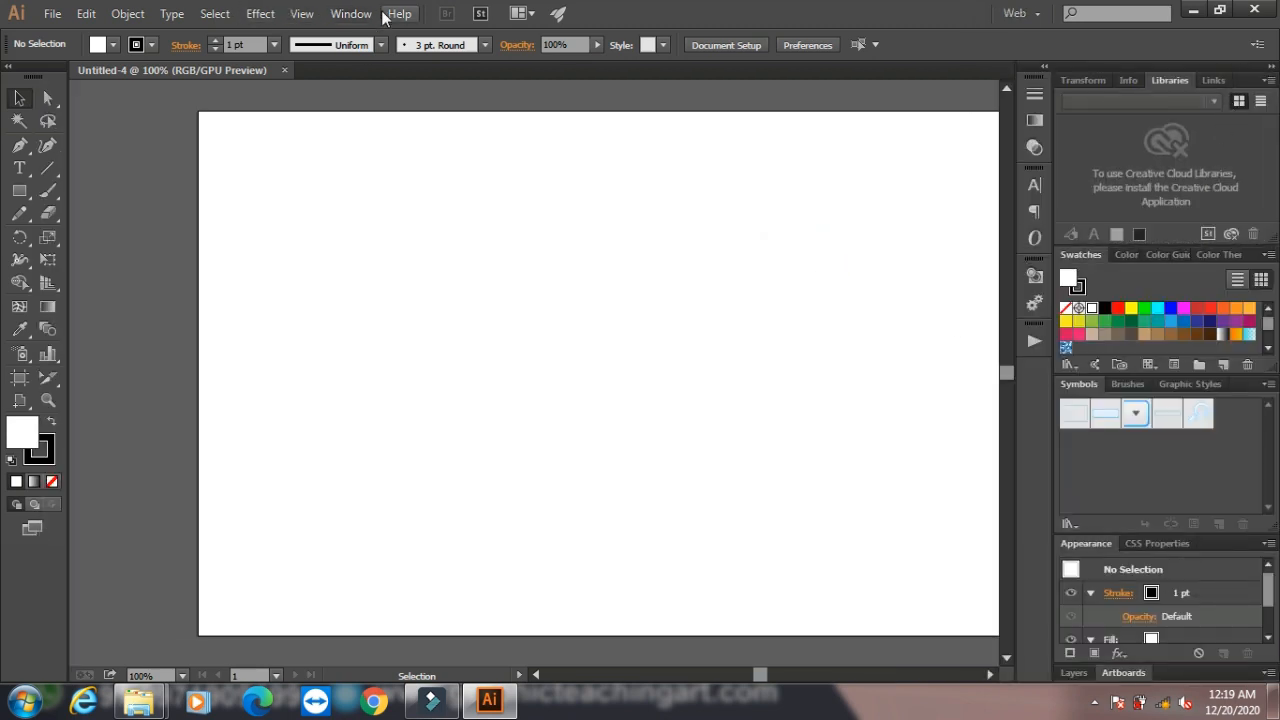
# Step: Return from the Web workspace to the Essentials workspace
pyautogui.click(351, 13)
pyautogui.moveTo(606, 104)
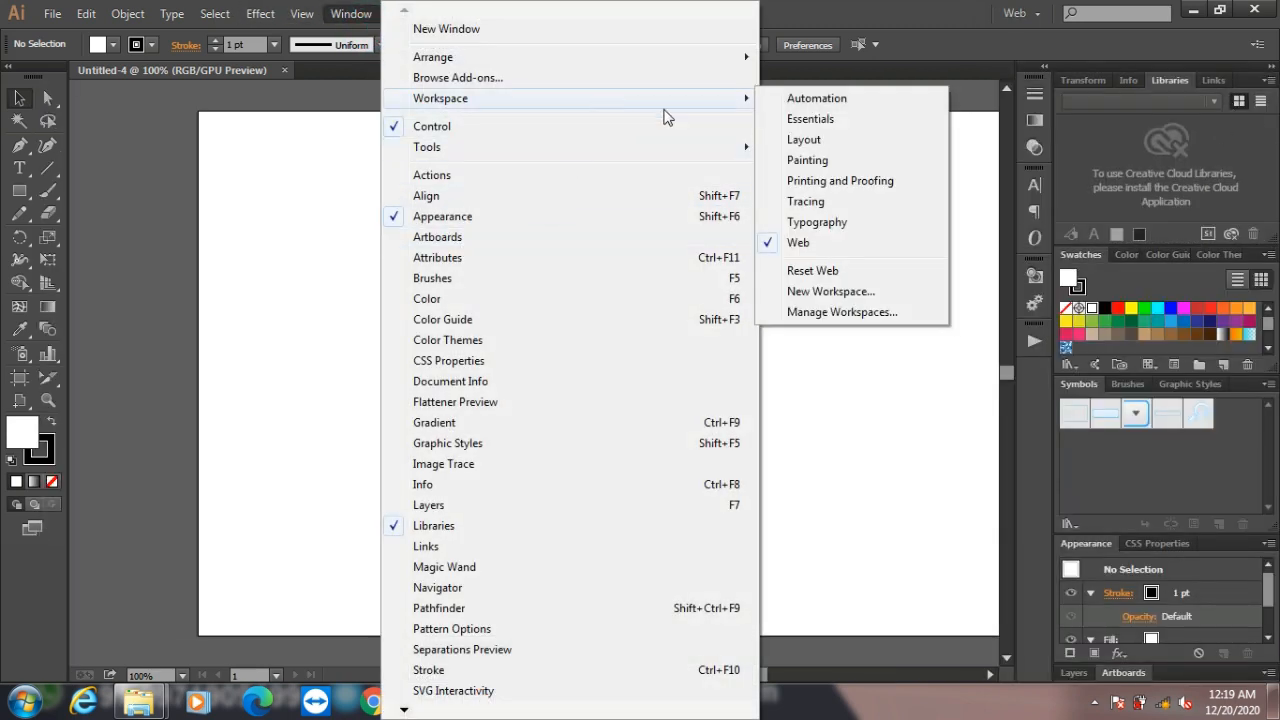
pyautogui.click(815, 119)
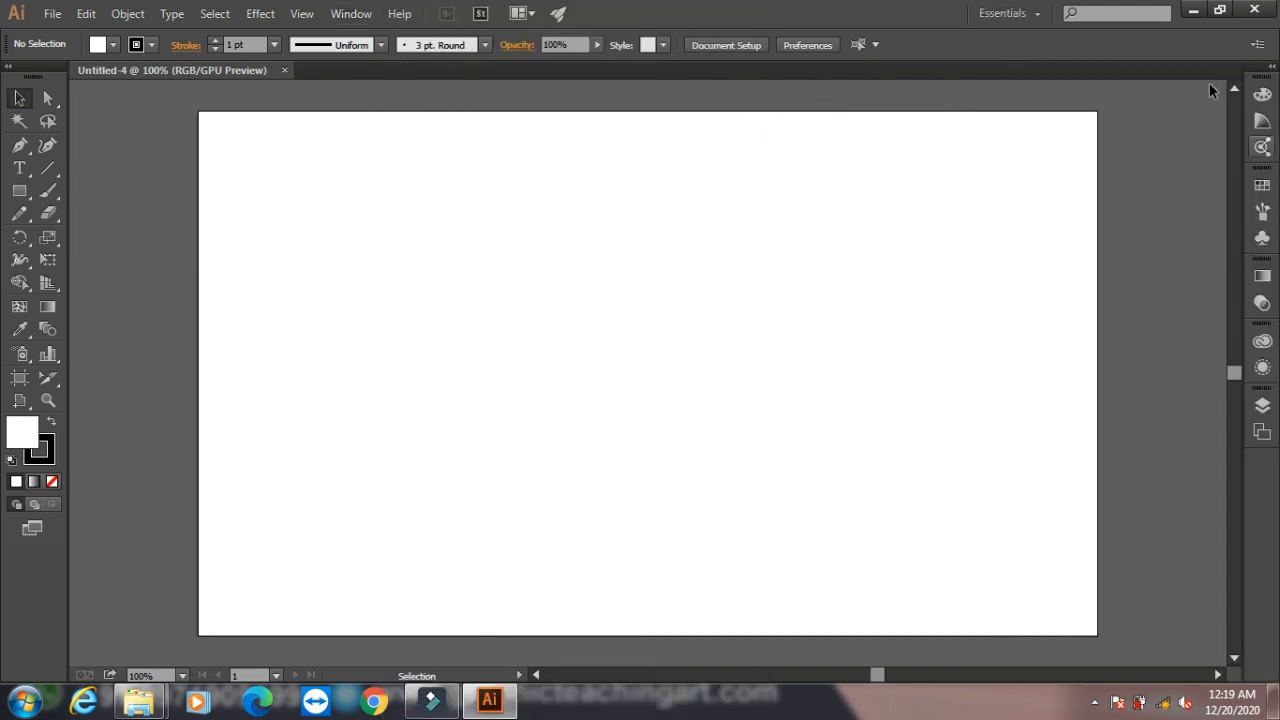
# Step: Switch the workspace to Printing and Proofing, and from there to Automation
pyautogui.click(352, 14)
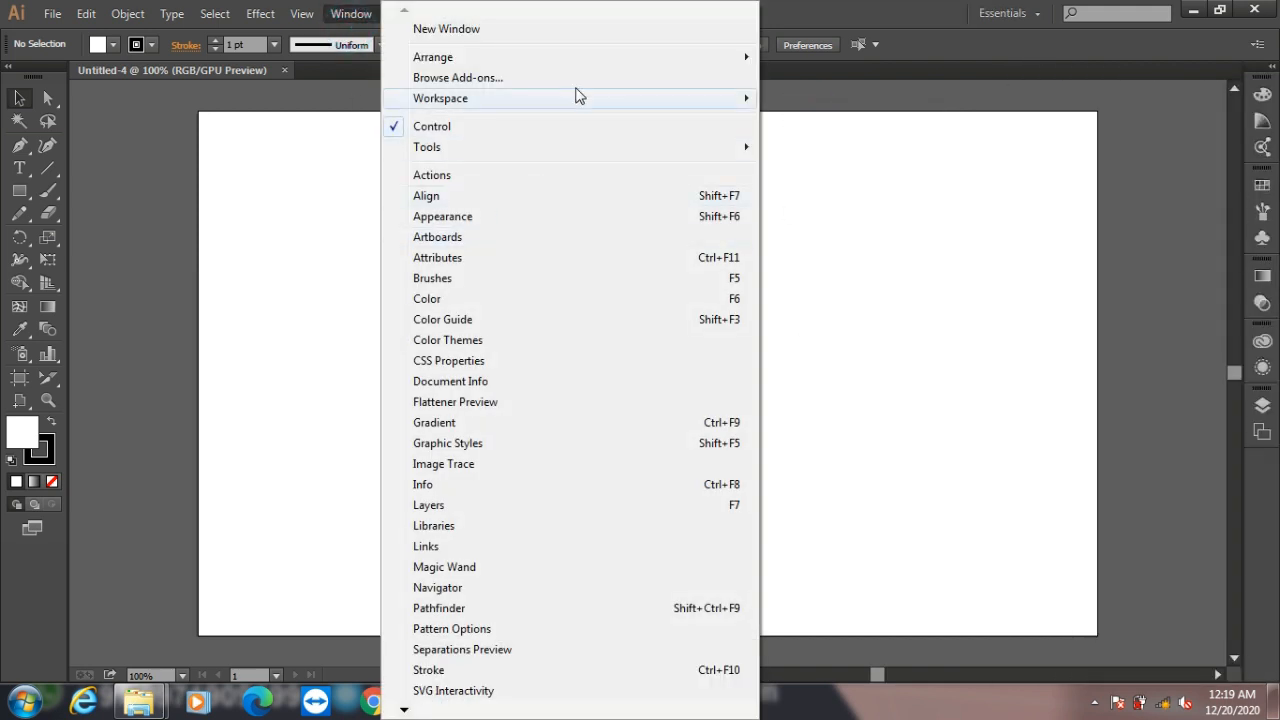
pyautogui.moveTo(570, 102)
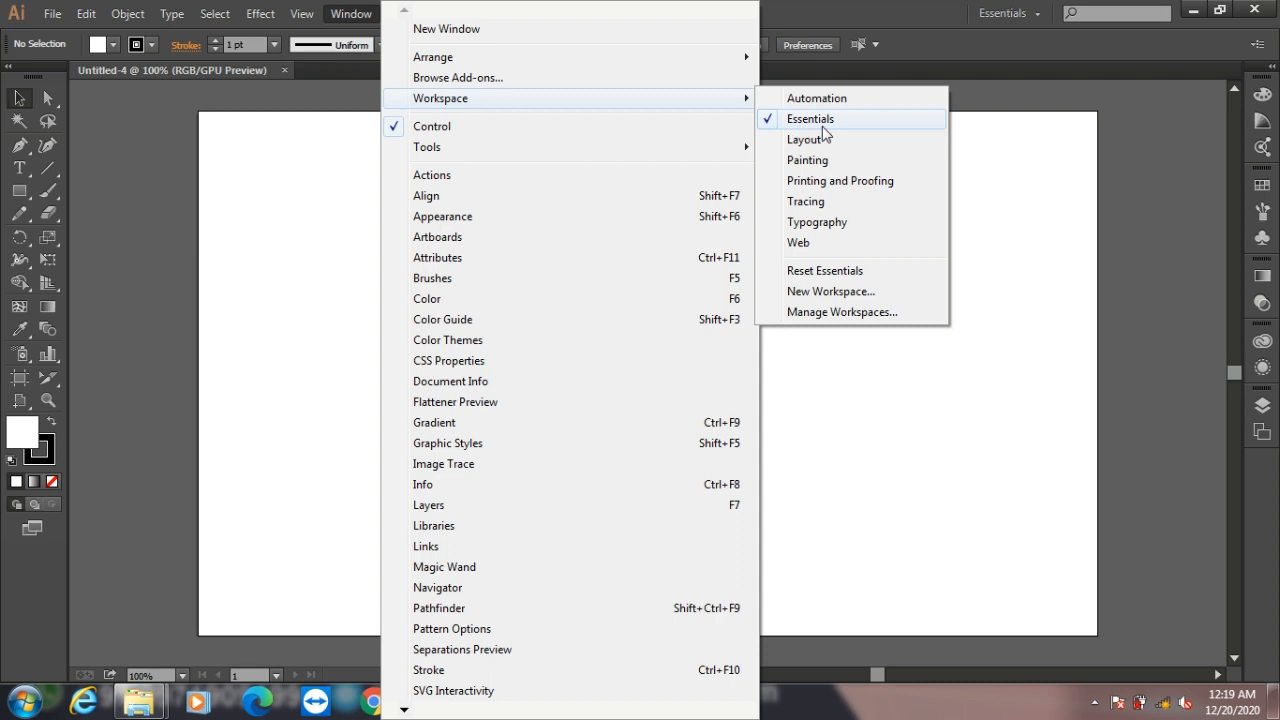
pyautogui.click(840, 181)
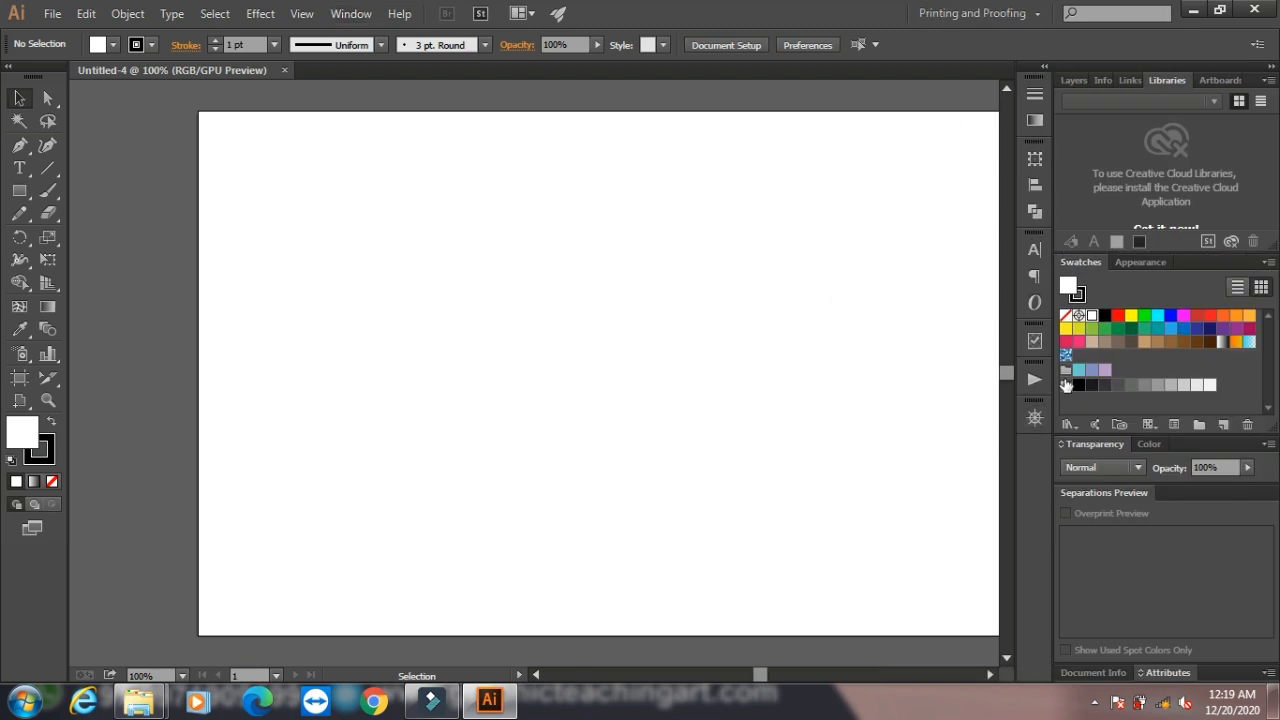
pyautogui.click(352, 14)
pyautogui.moveTo(565, 100)
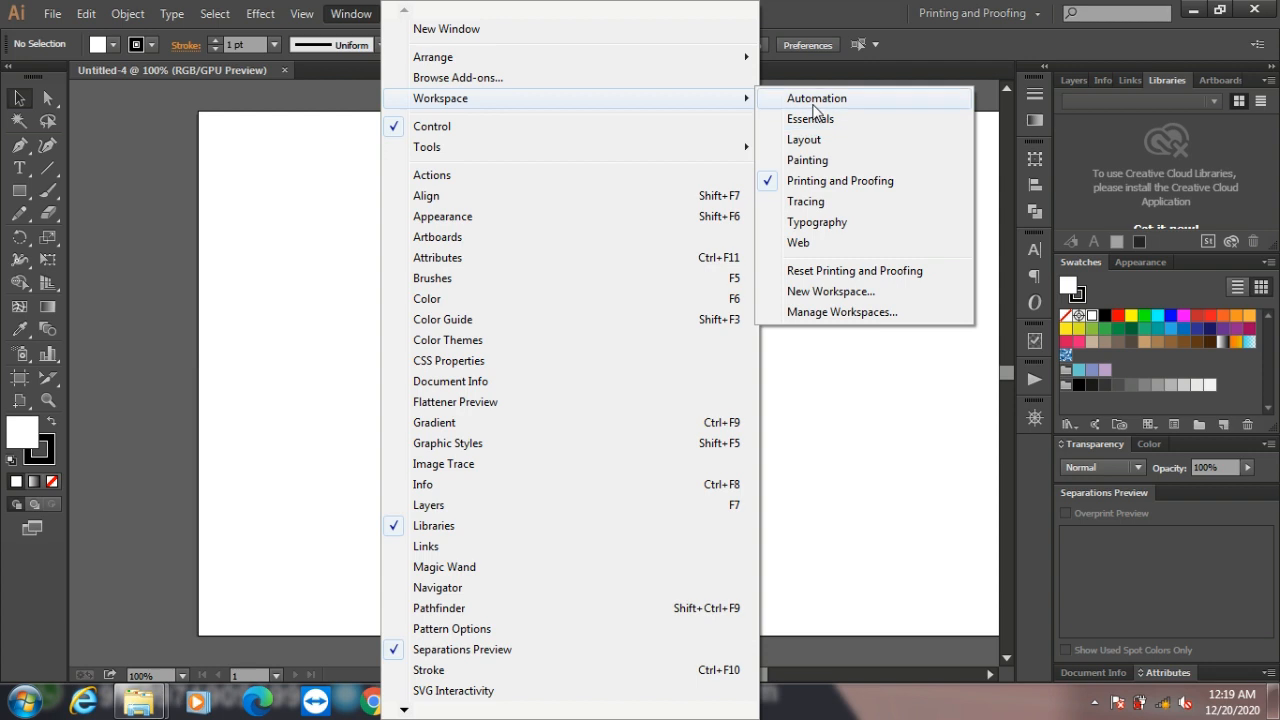
pyautogui.click(813, 100)
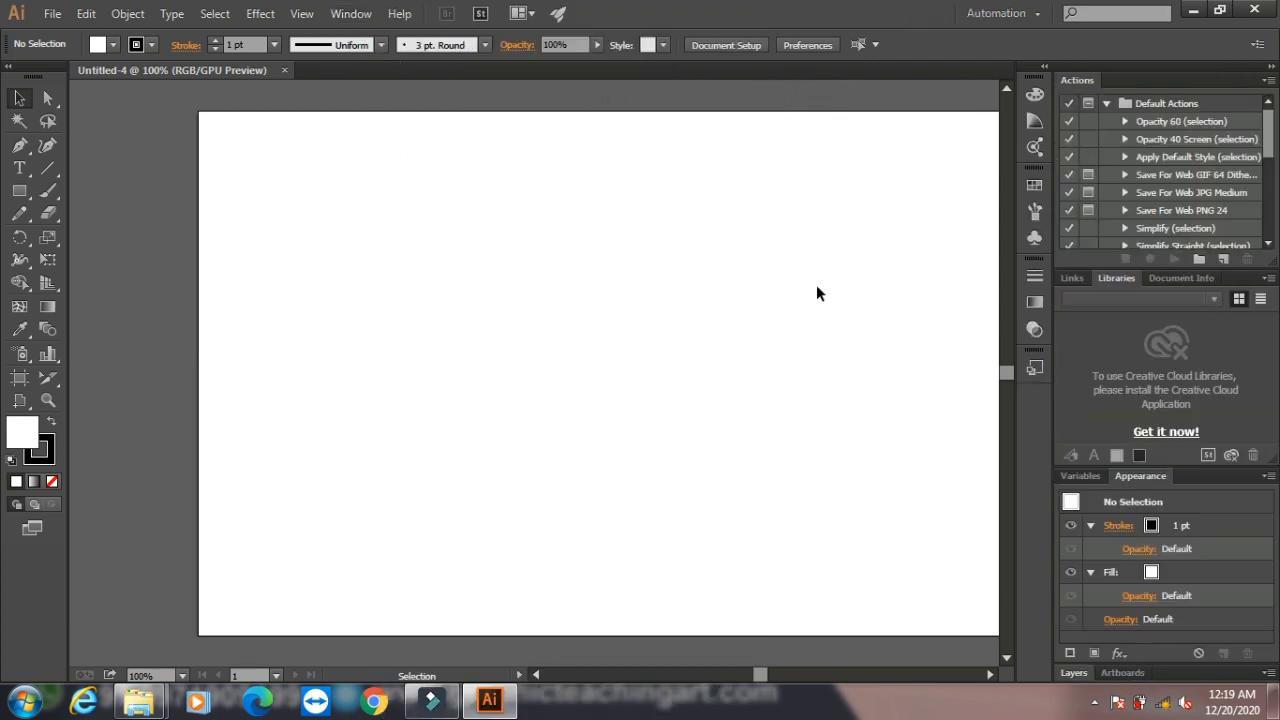
# Step: Change the workspace from Automation back to Essentials
pyautogui.click(350, 15)
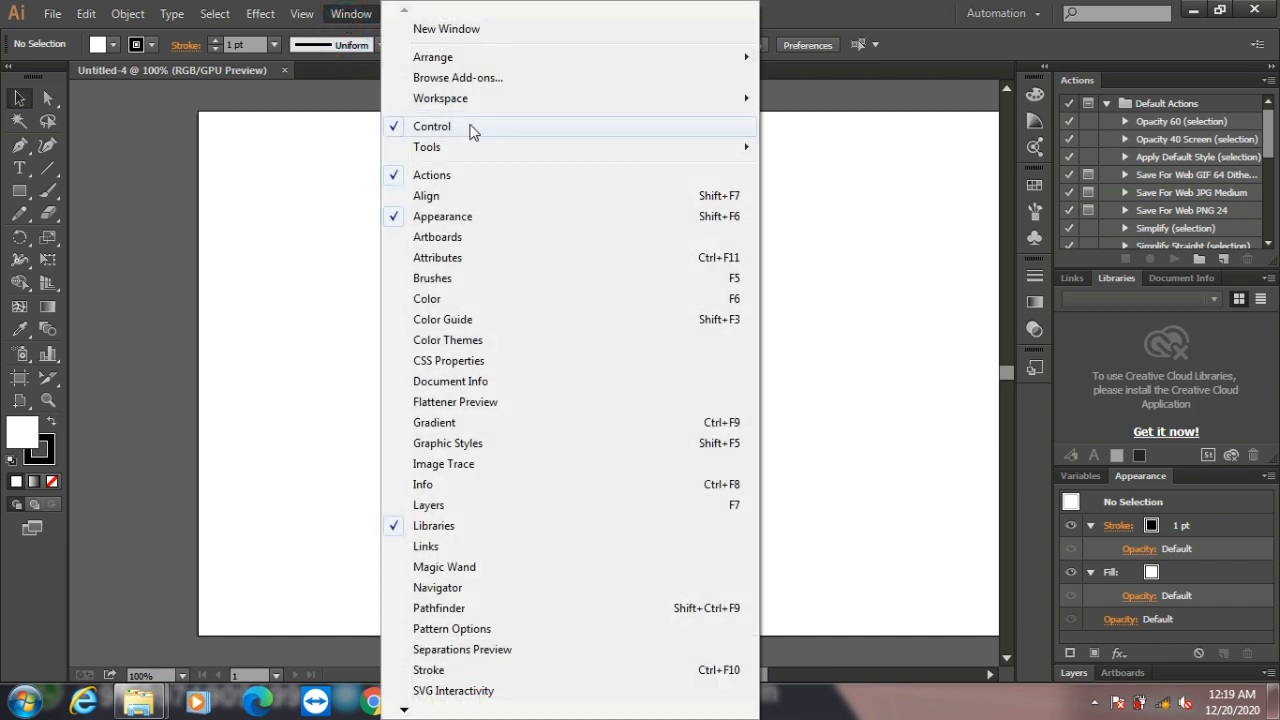
pyautogui.moveTo(548, 100)
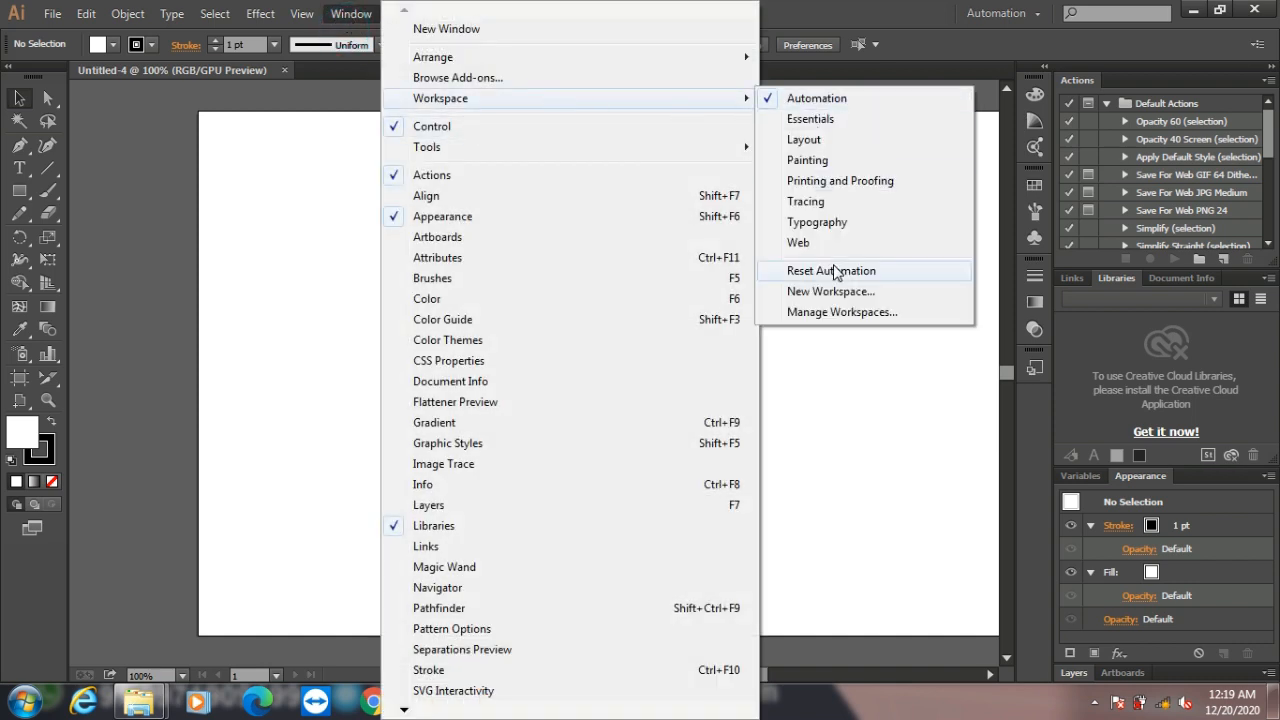
pyautogui.click(837, 122)
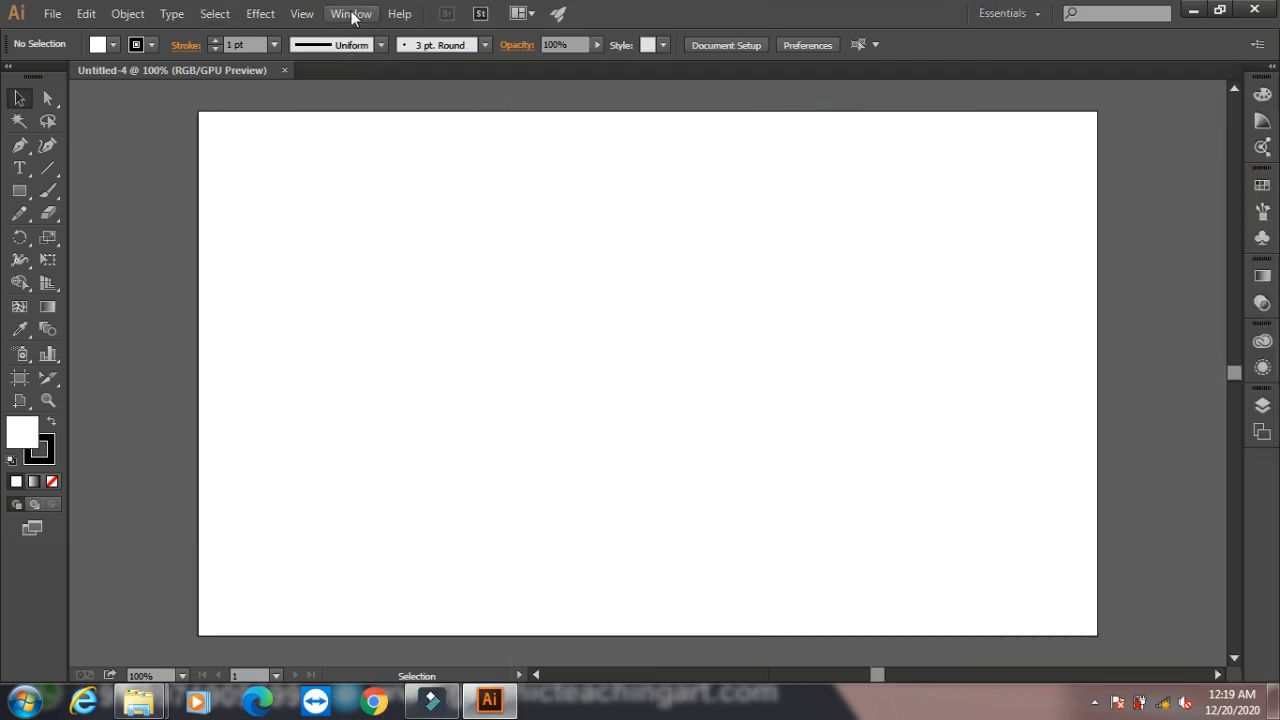
# Step: Draw a large rectangle in the left half of the artboard and fill it with bright magenta-purple
pyautogui.click(350, 14)
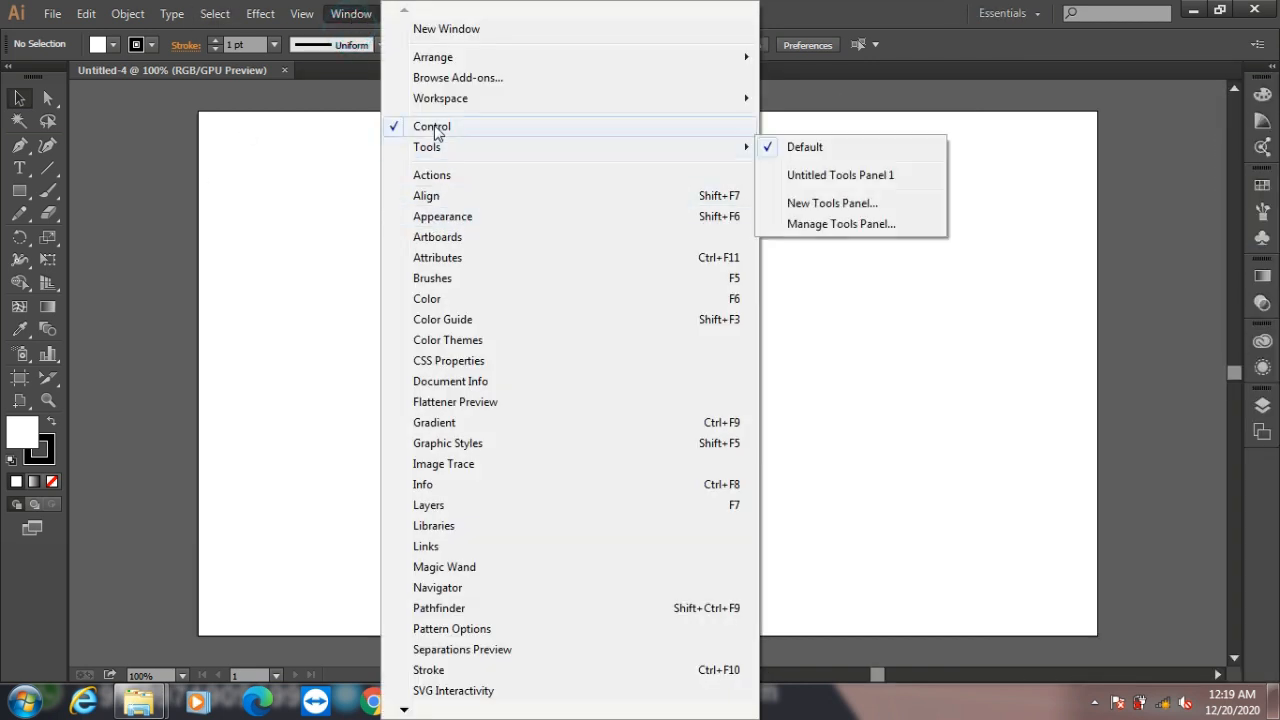
pyautogui.click(19, 192)
pyautogui.moveTo(277, 203); pyautogui.dragTo(637, 463)
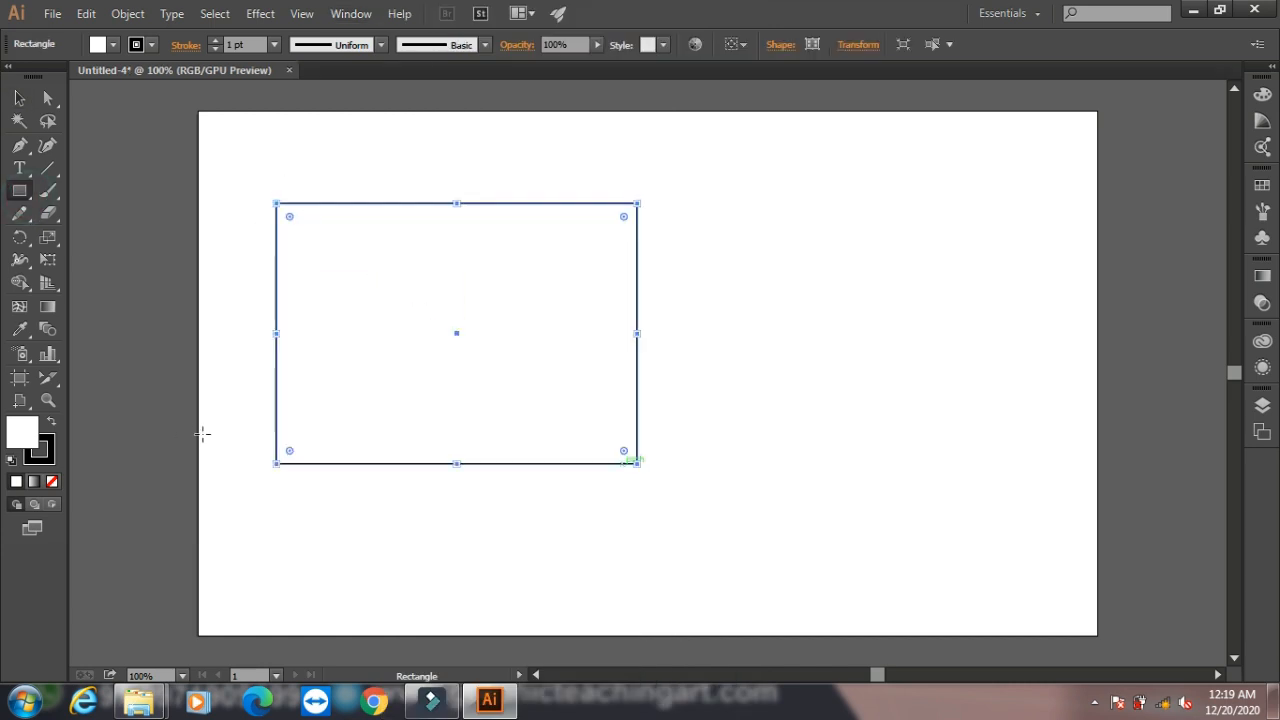
pyautogui.doubleClick(21, 436)
pyautogui.click(415, 407)
pyautogui.click(659, 393)
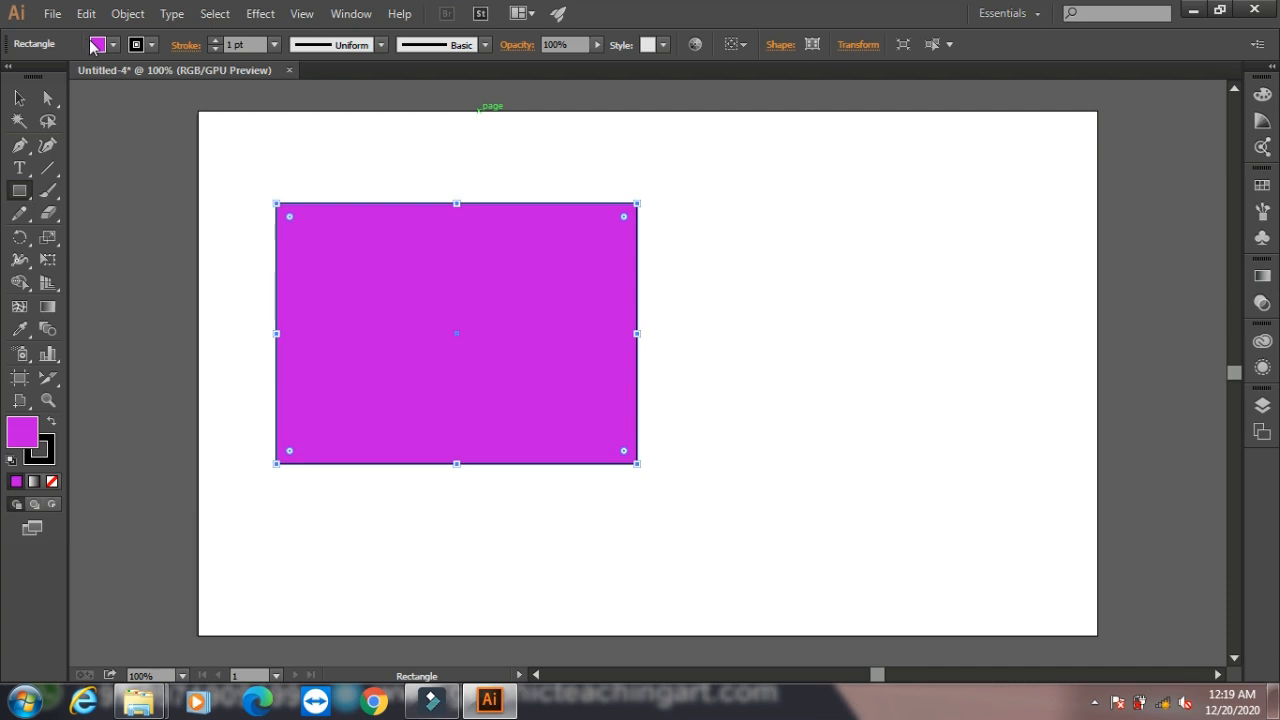
# Step: Hide the Control panel and show it again
pyautogui.click(357, 18)
pyautogui.click(420, 127)
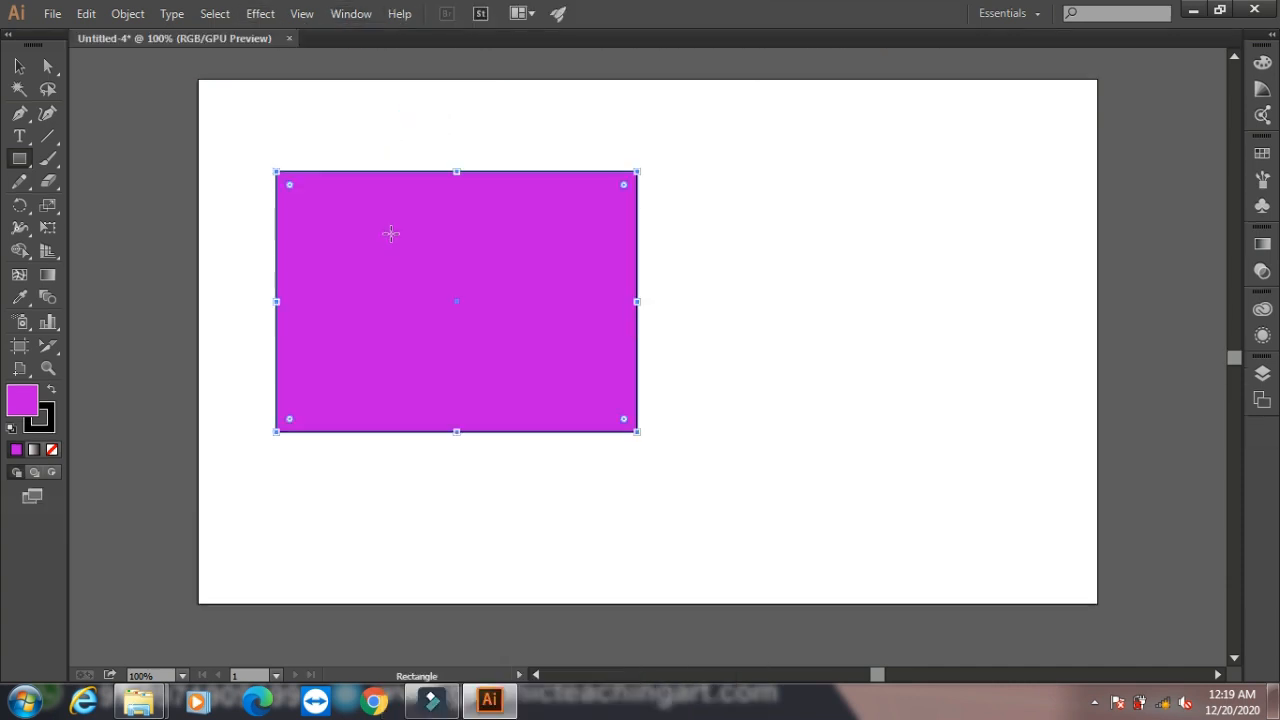
pyautogui.click(351, 14)
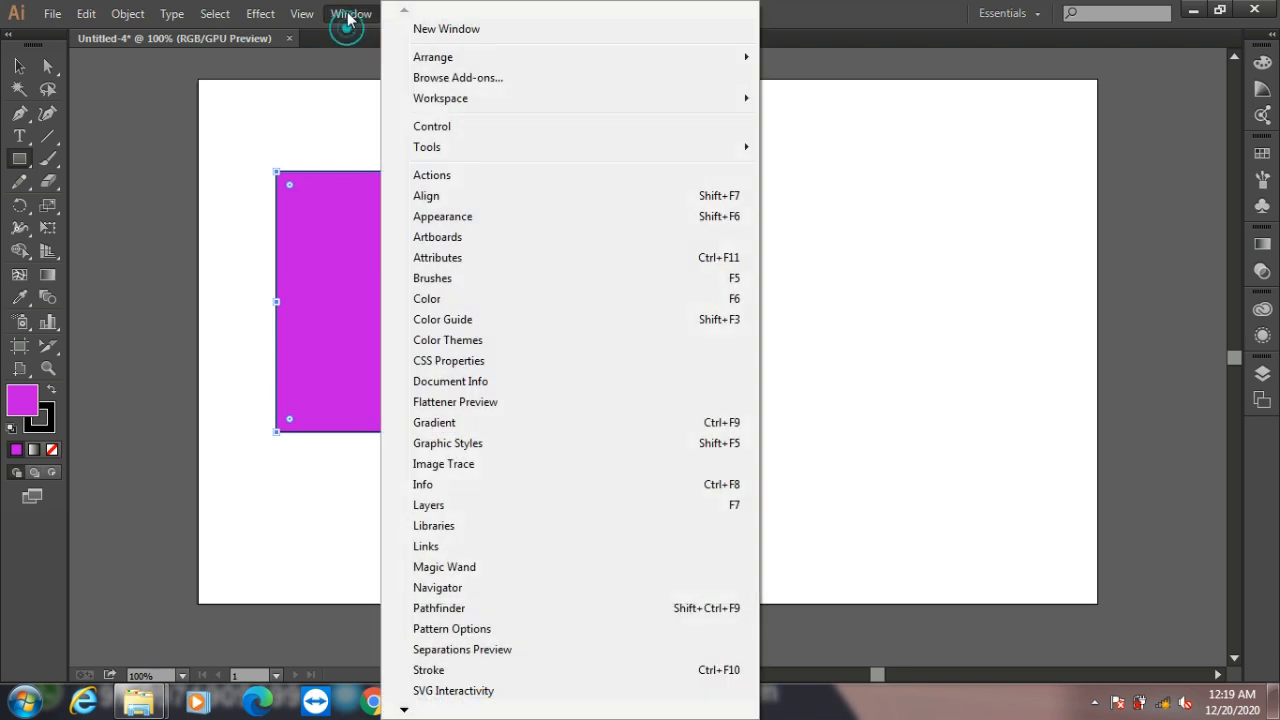
pyautogui.click(432, 125)
# Step: Hide the Default tools panel and bring it back
pyautogui.click(351, 14)
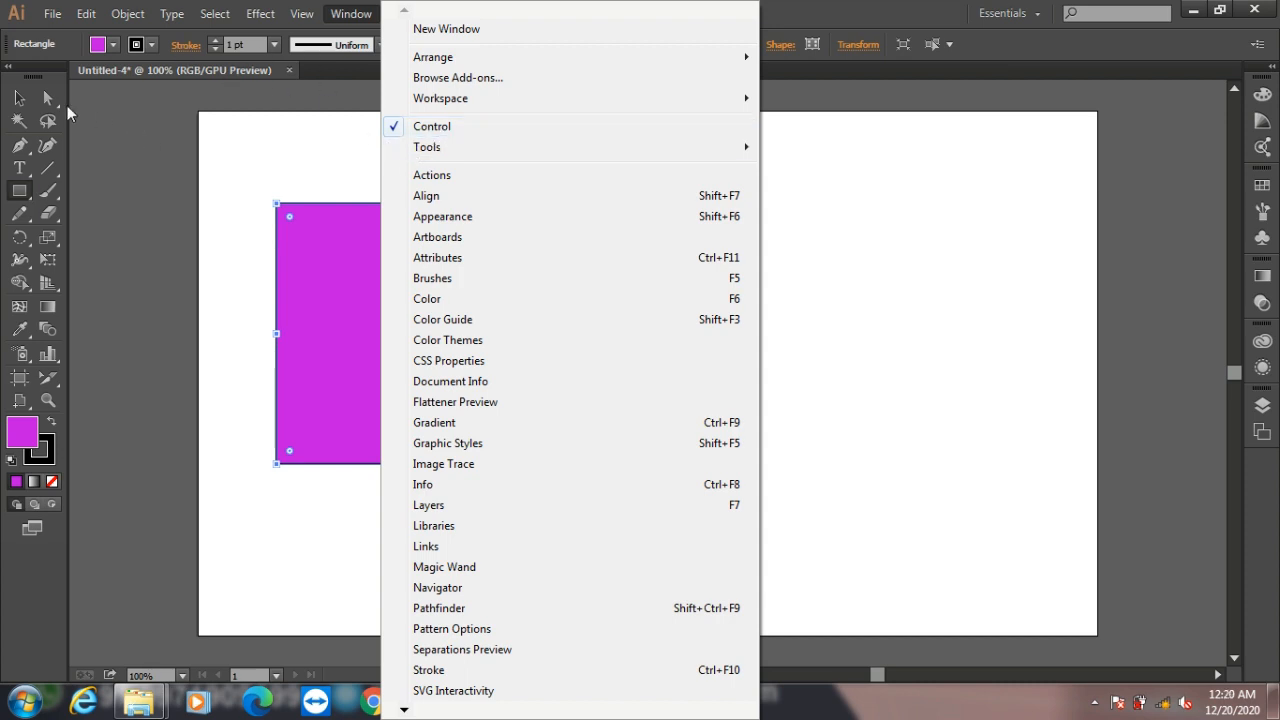
pyautogui.moveTo(432, 147)
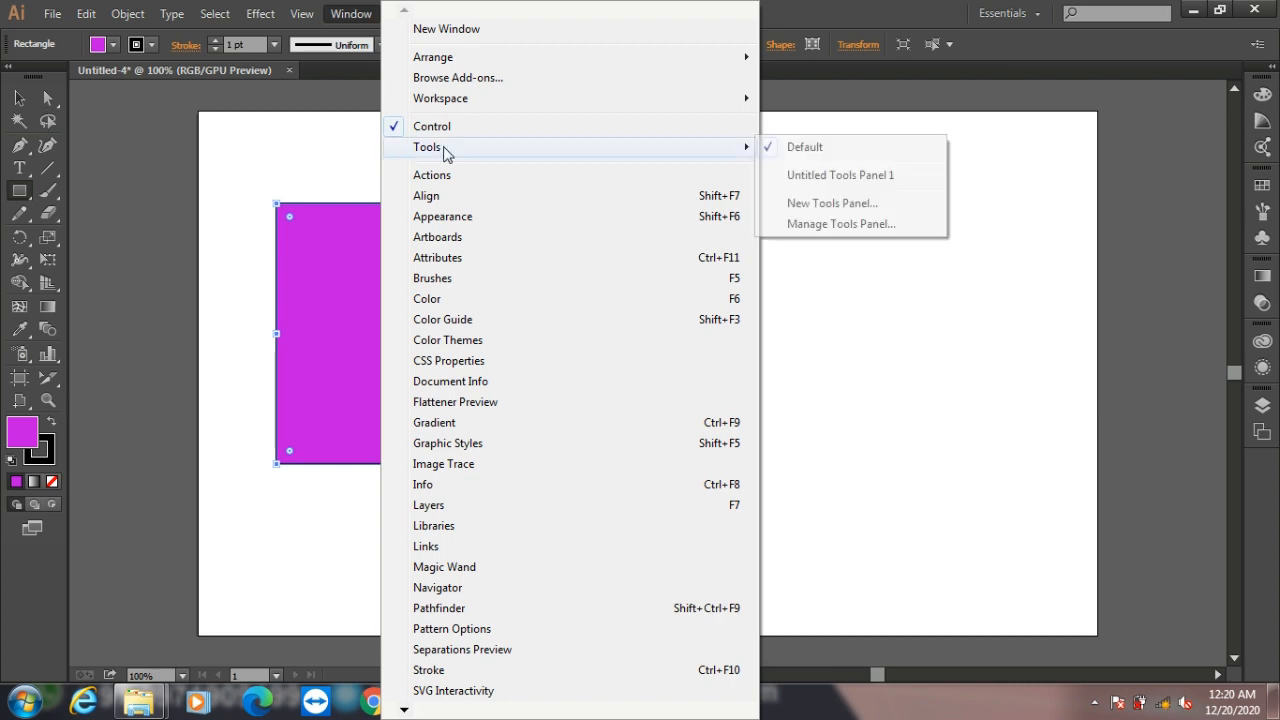
pyautogui.click(869, 152)
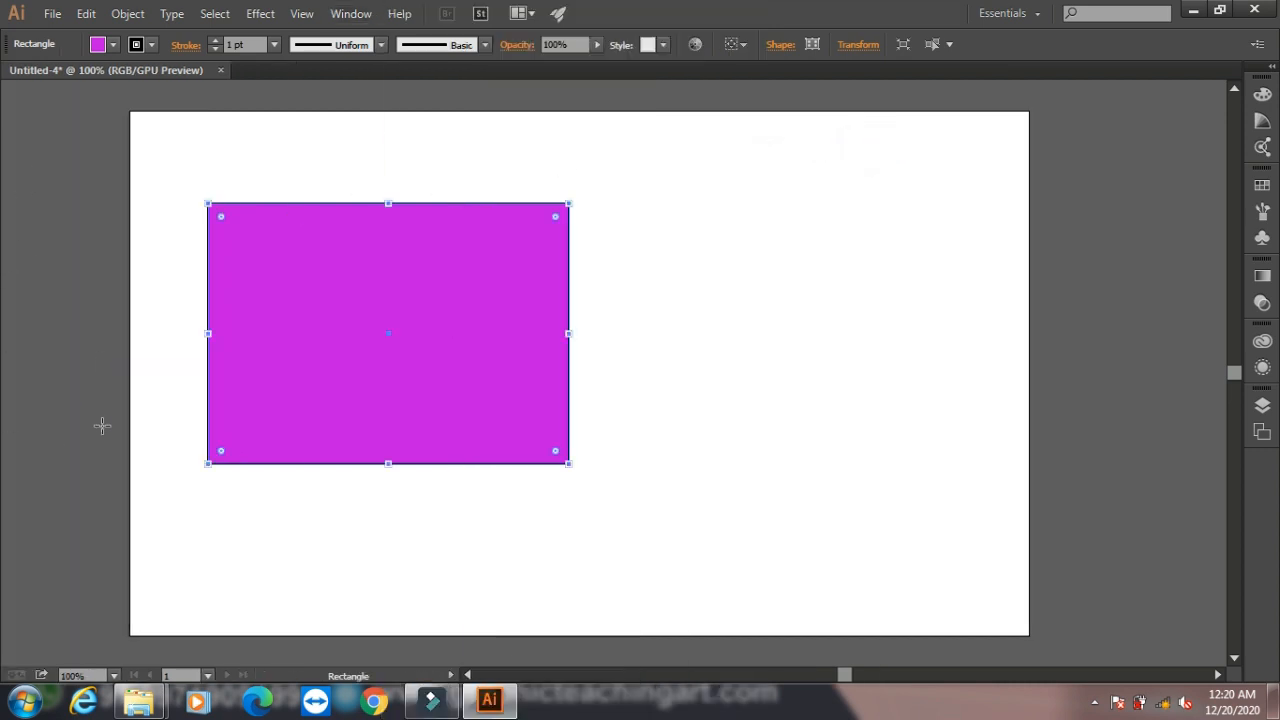
pyautogui.click(351, 13)
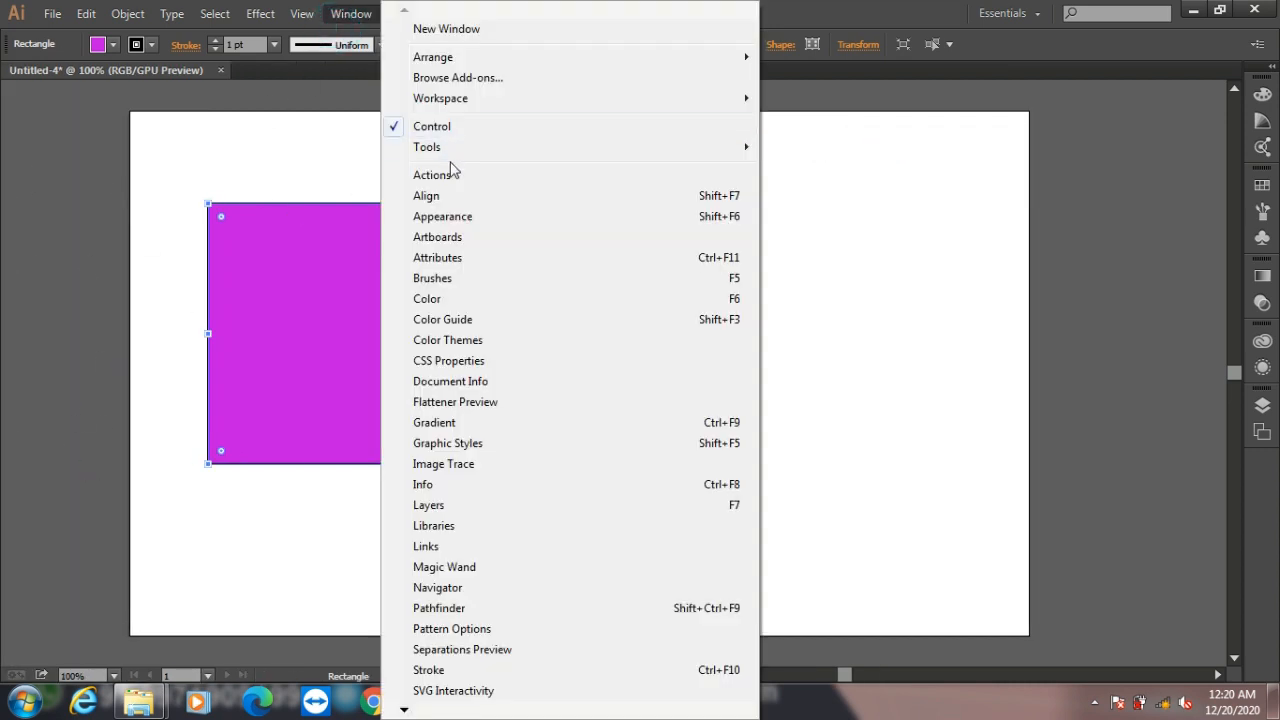
pyautogui.click(778, 146)
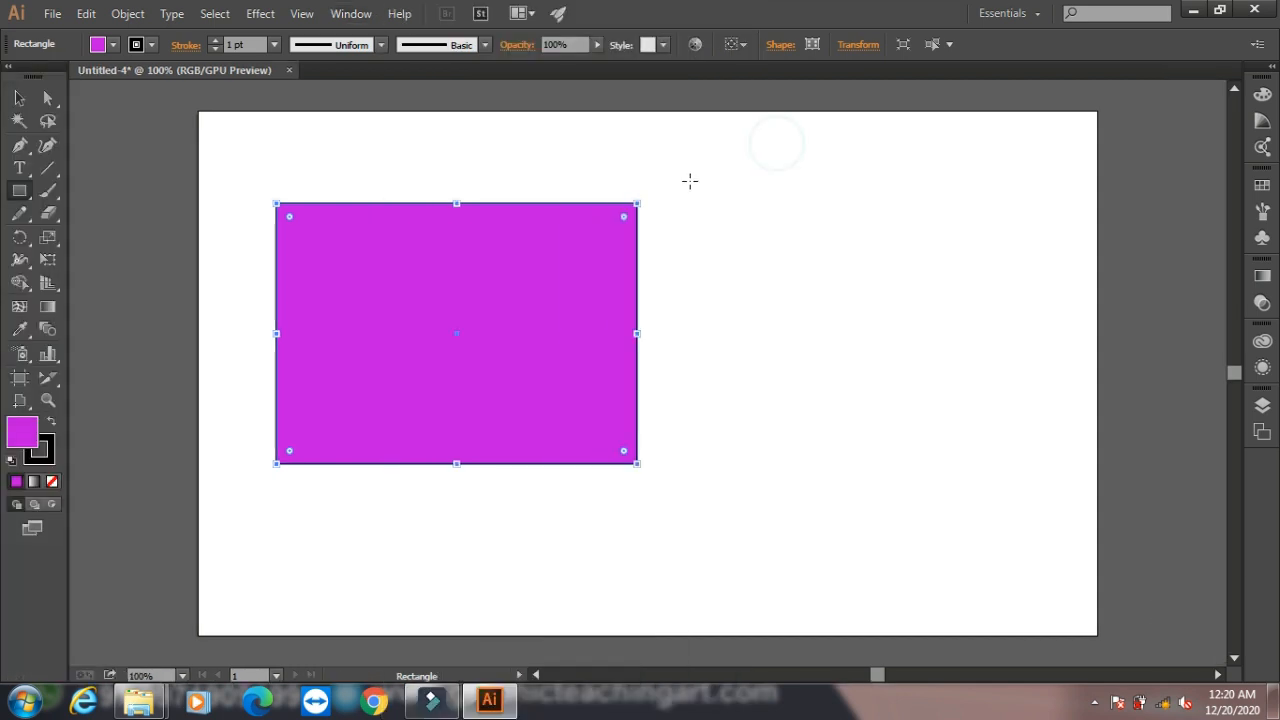
# Step: Create a new tools panel with the suggested name Untitled Tools Panel 2 and close the floating panel
pyautogui.click(355, 13)
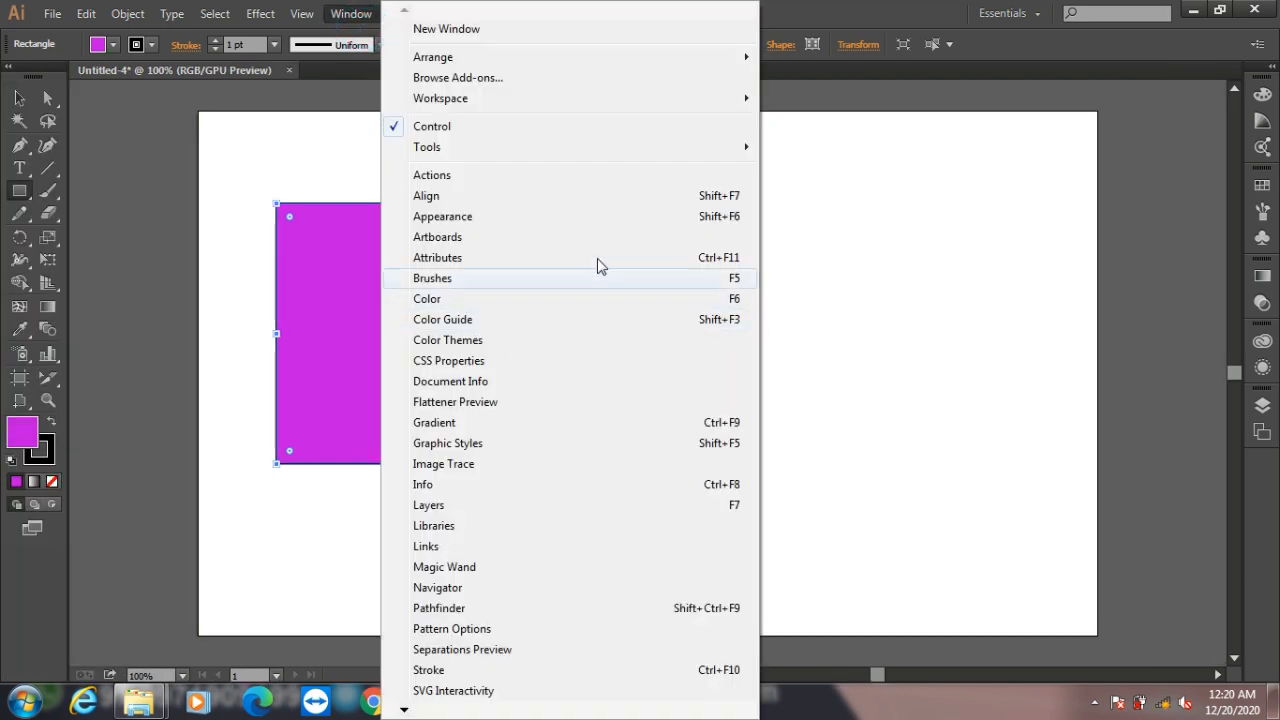
pyautogui.moveTo(636, 150)
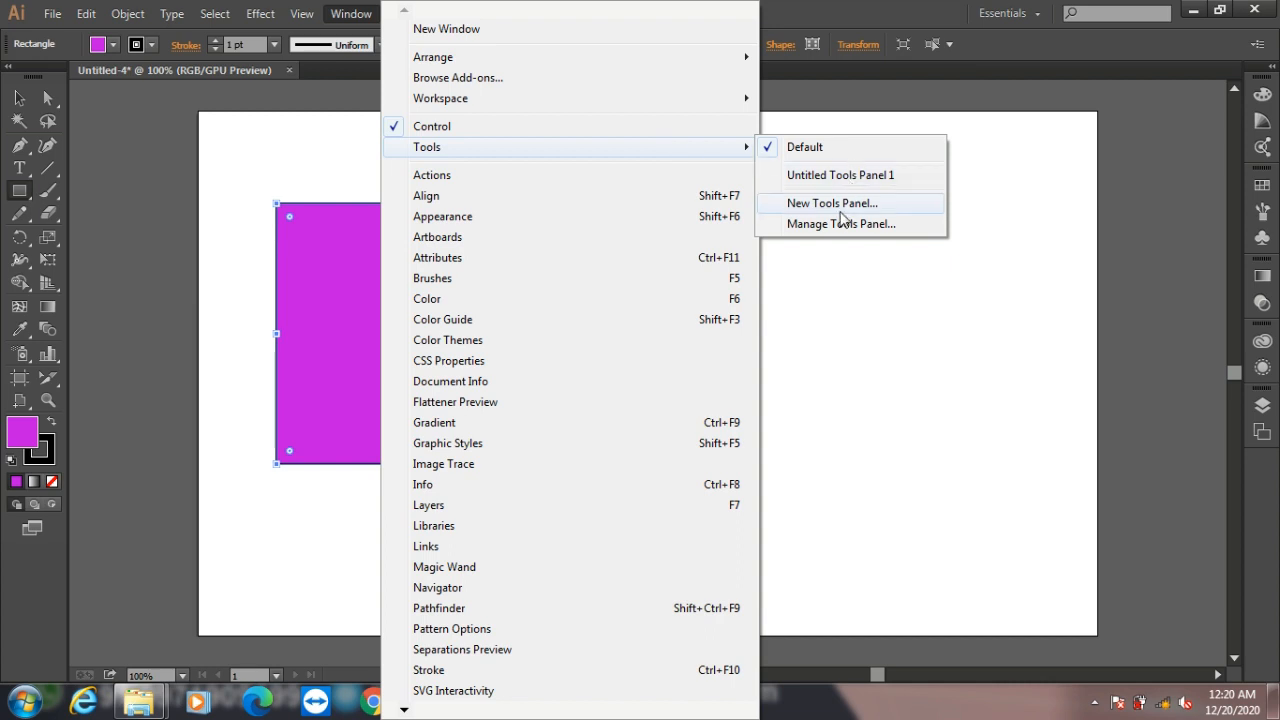
pyautogui.click(836, 206)
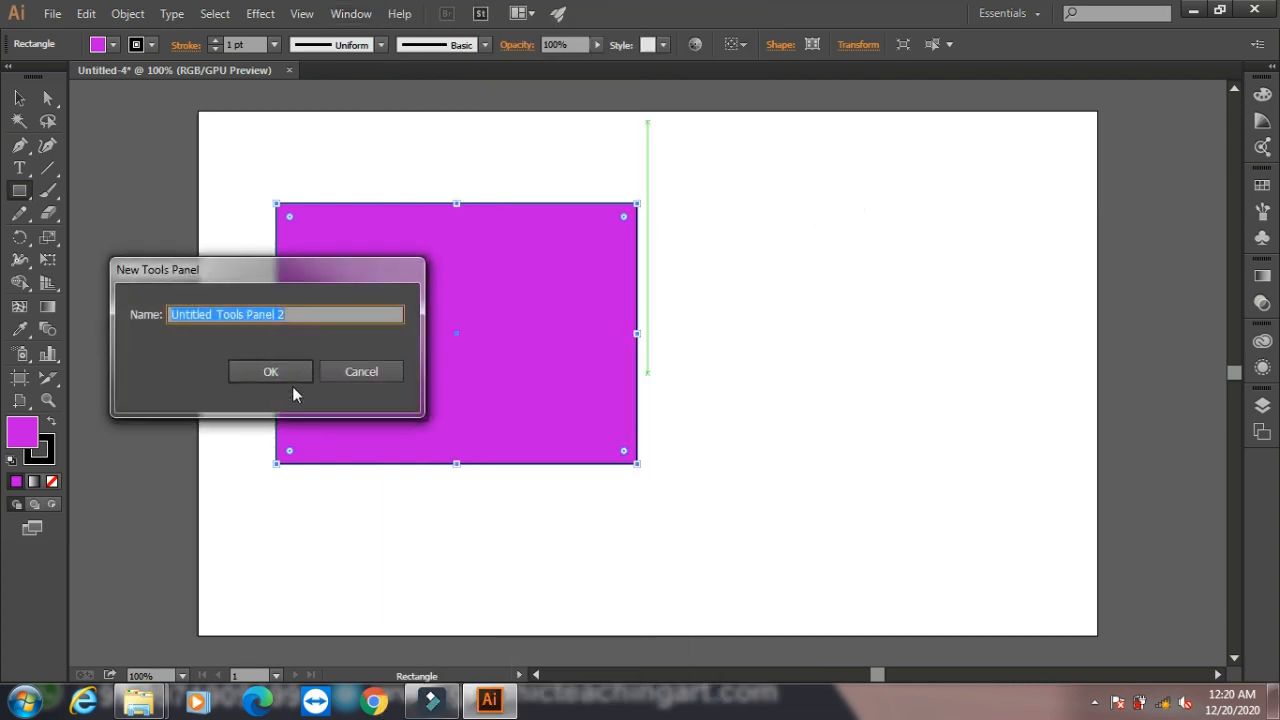
pyautogui.click(283, 371)
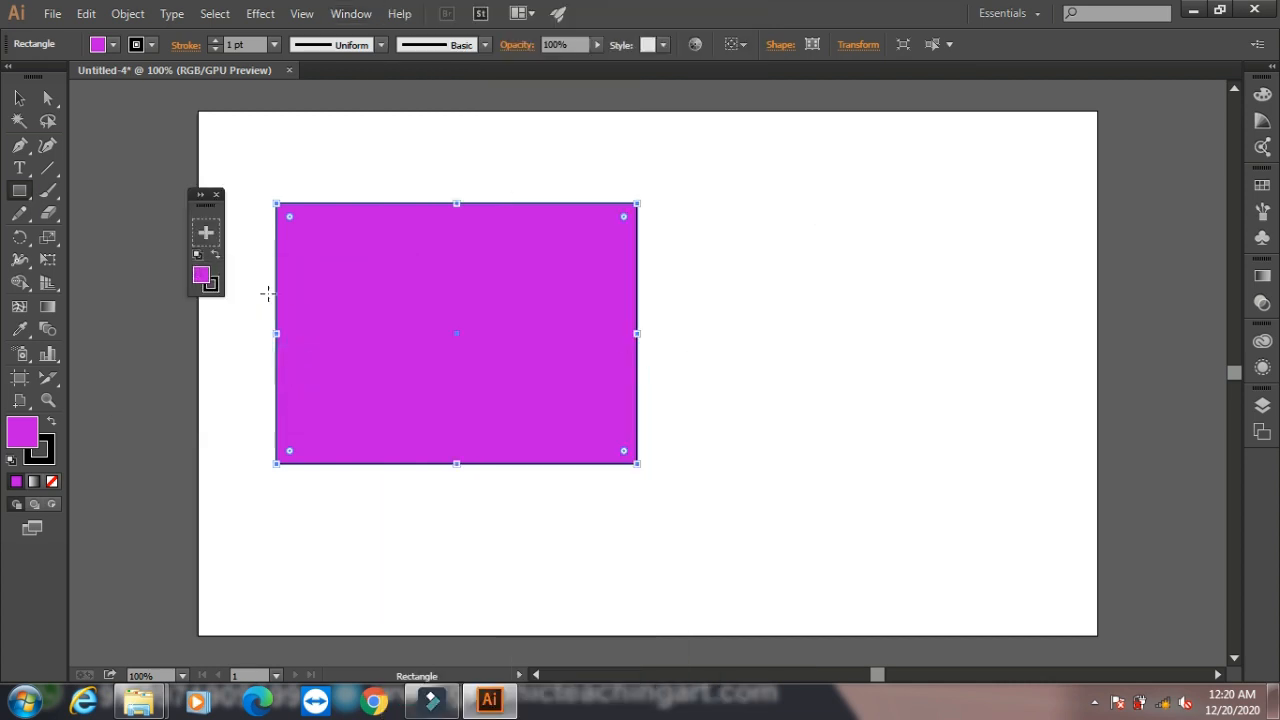
pyautogui.click(217, 195)
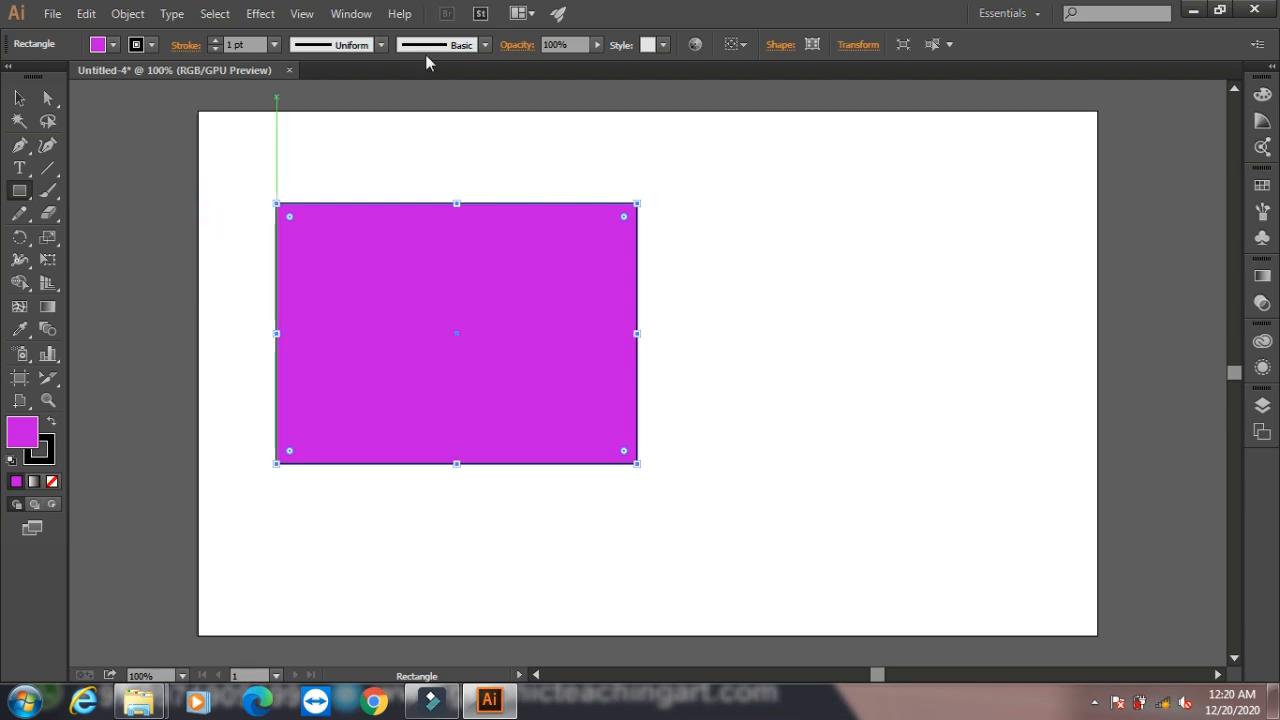
# Step: Show the Actions panel, place it in free space beside the rectangle and make it taller to list more actions
pyautogui.click(351, 13)
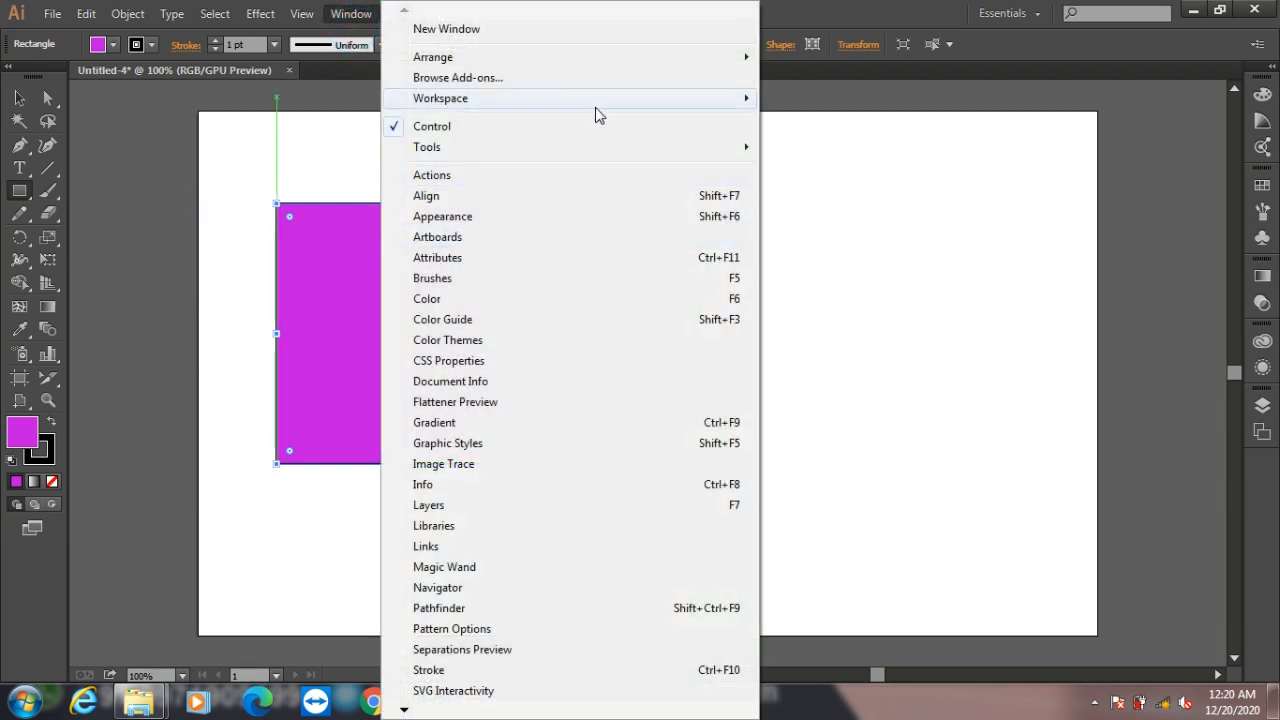
pyautogui.moveTo(595, 107)
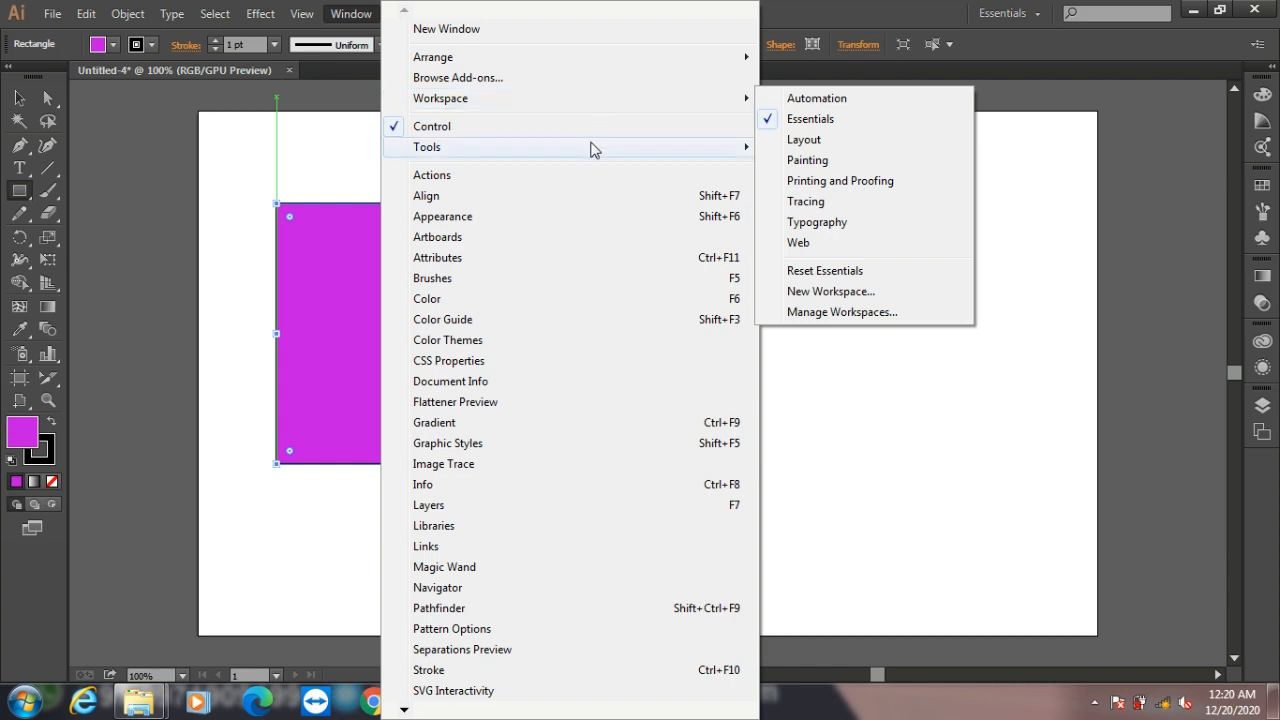
pyautogui.moveTo(593, 147)
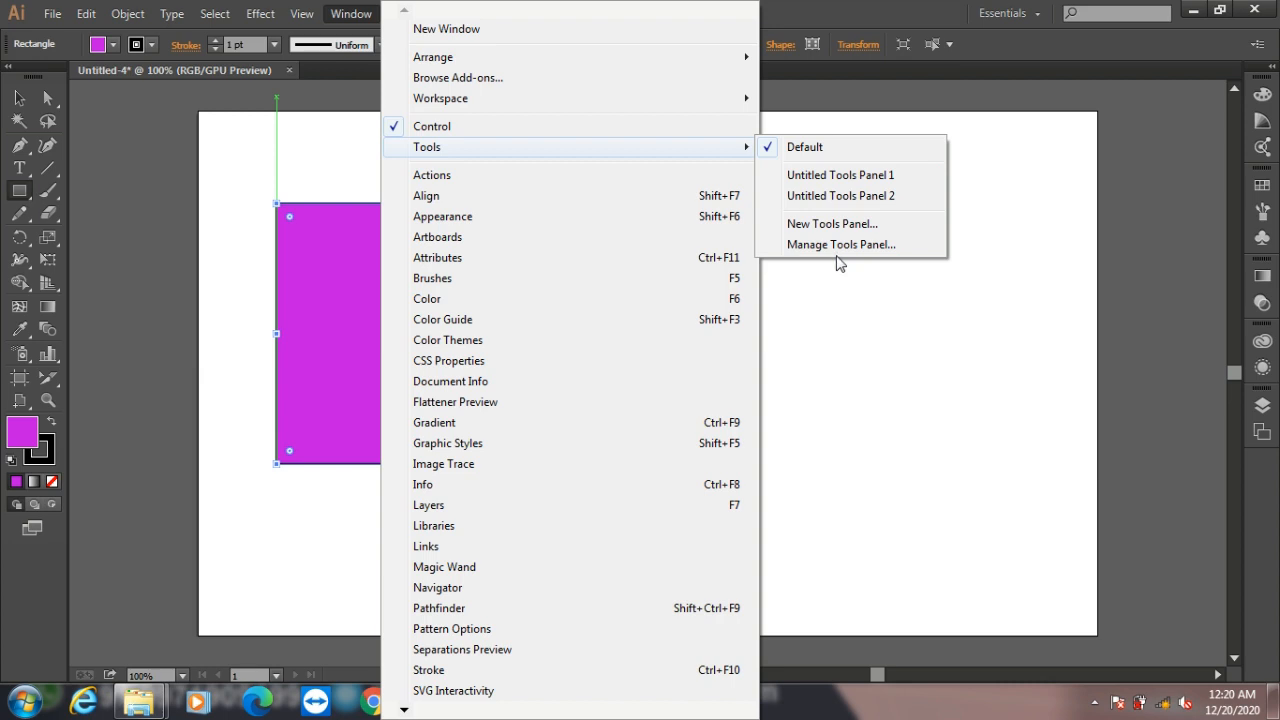
pyautogui.click(437, 180)
pyautogui.moveTo(543, 363); pyautogui.dragTo(975, 164)
pyautogui.moveTo(951, 303); pyautogui.dragTo(950, 500)
# Step: Play the default actions Opacity 60 and Opacity 40 Screen on the selected rectangle
pyautogui.click(936, 215)
pyautogui.click(957, 486)
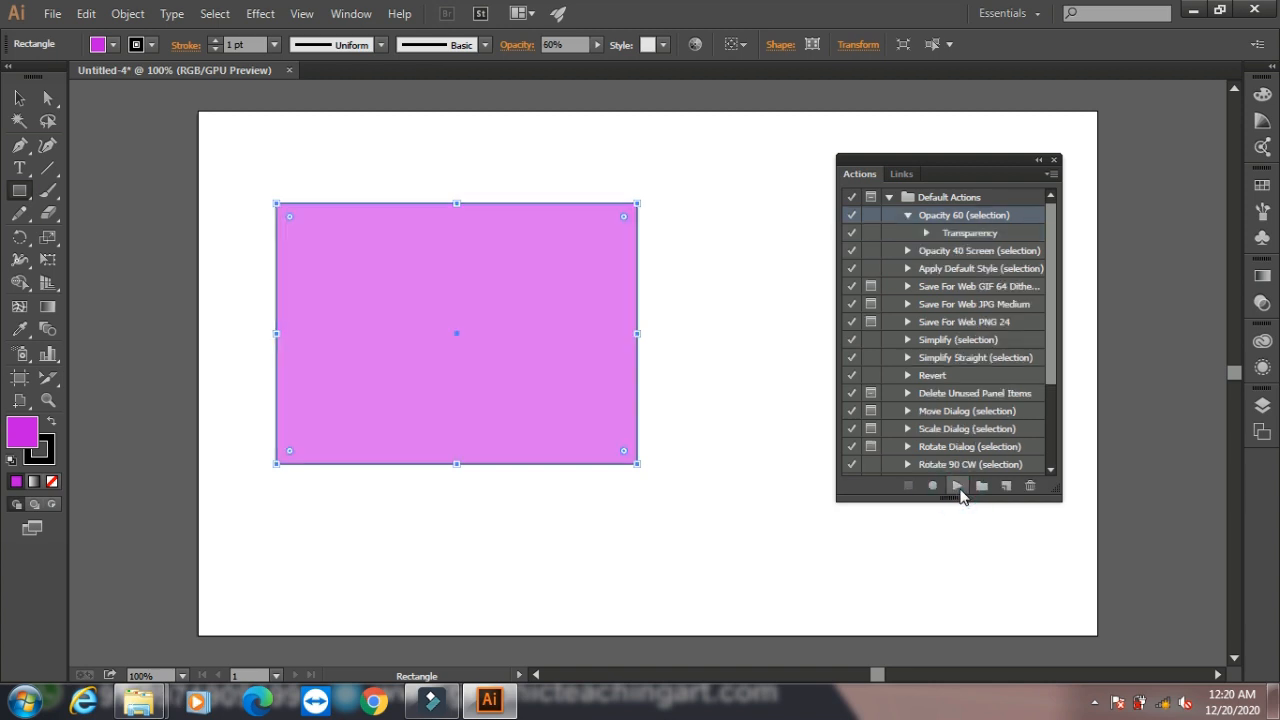
pyautogui.click(945, 252)
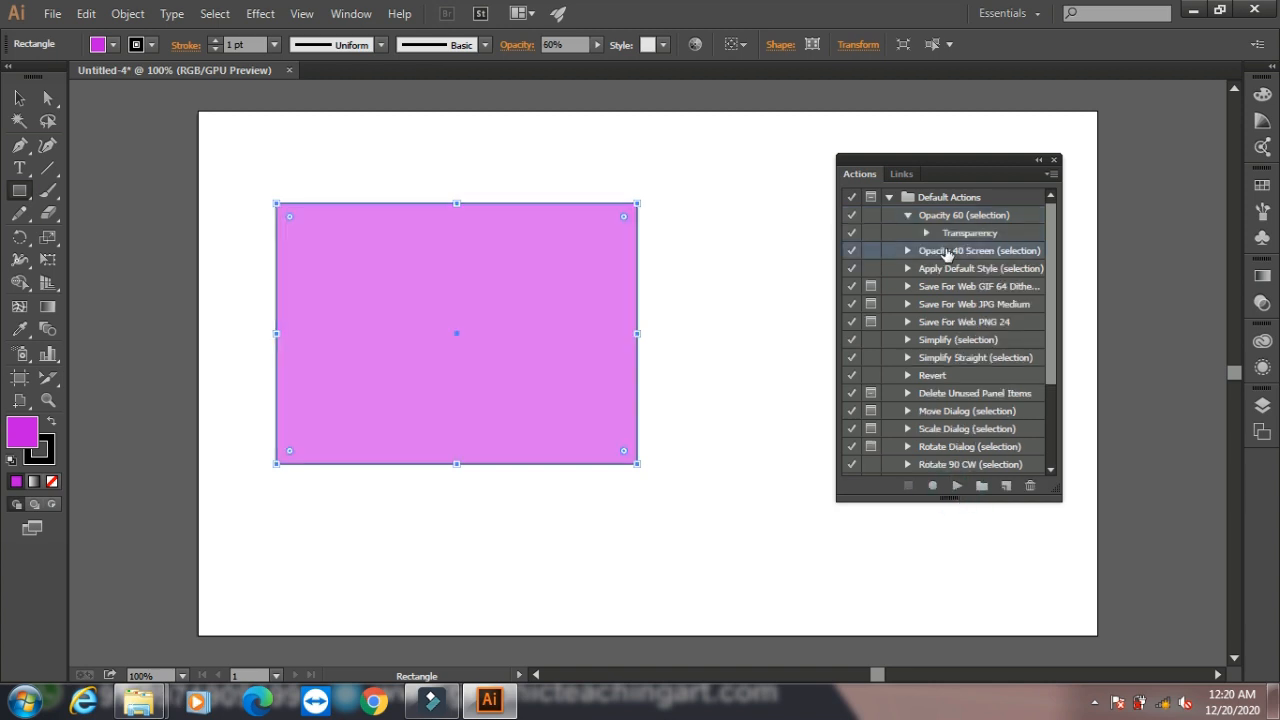
pyautogui.click(957, 486)
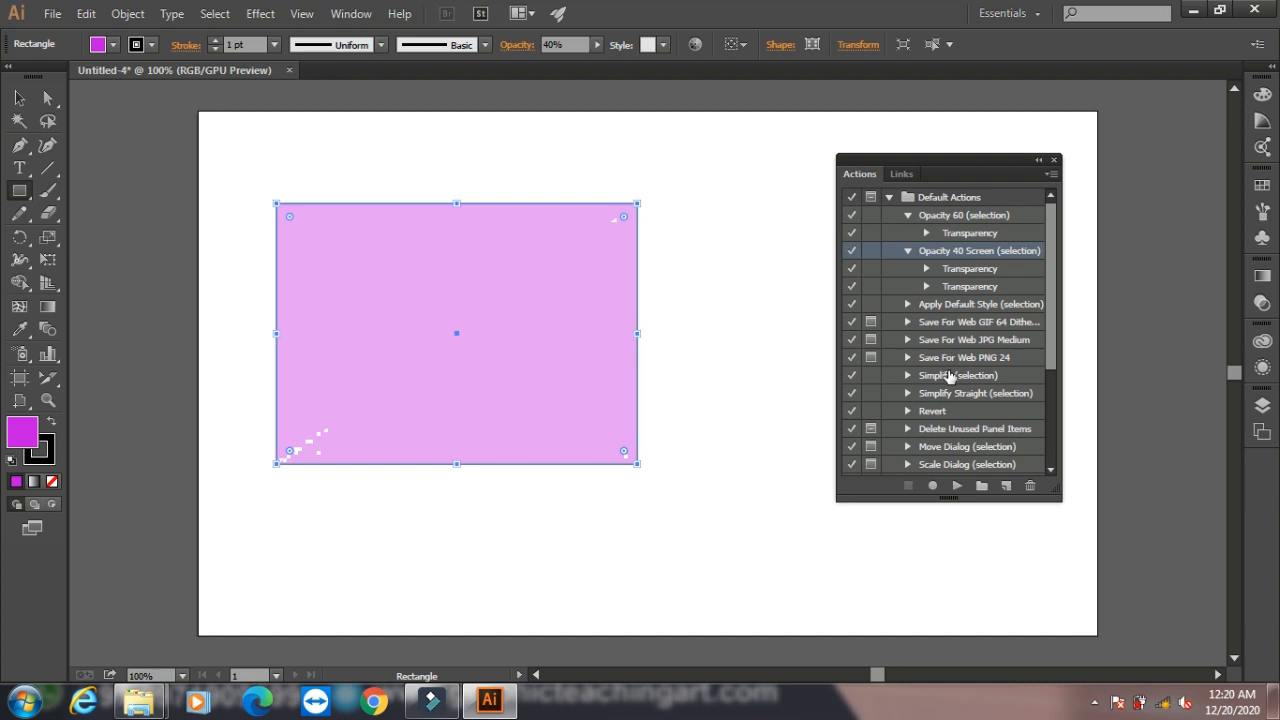
# Step: Delete the semi-transparent rectangle from the artboard
pyautogui.scroll(-3, 948, 370)
pyautogui.click(19, 97)
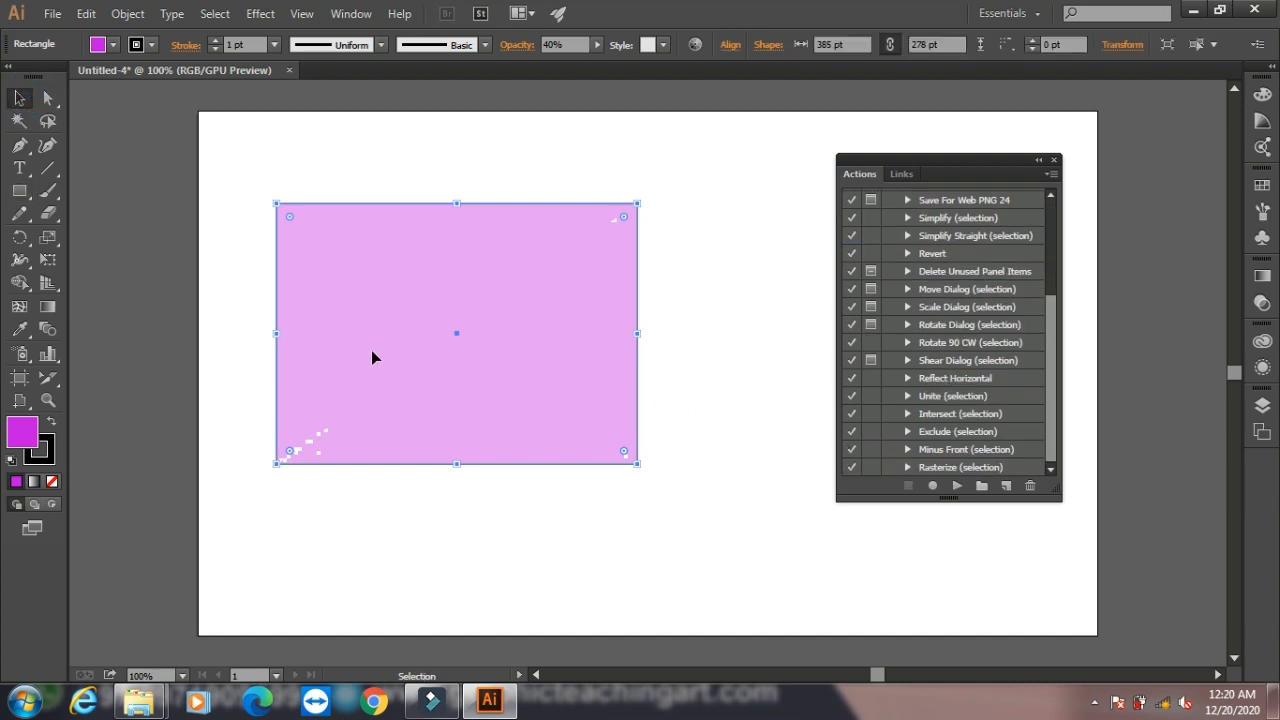
pyautogui.press('Delete')
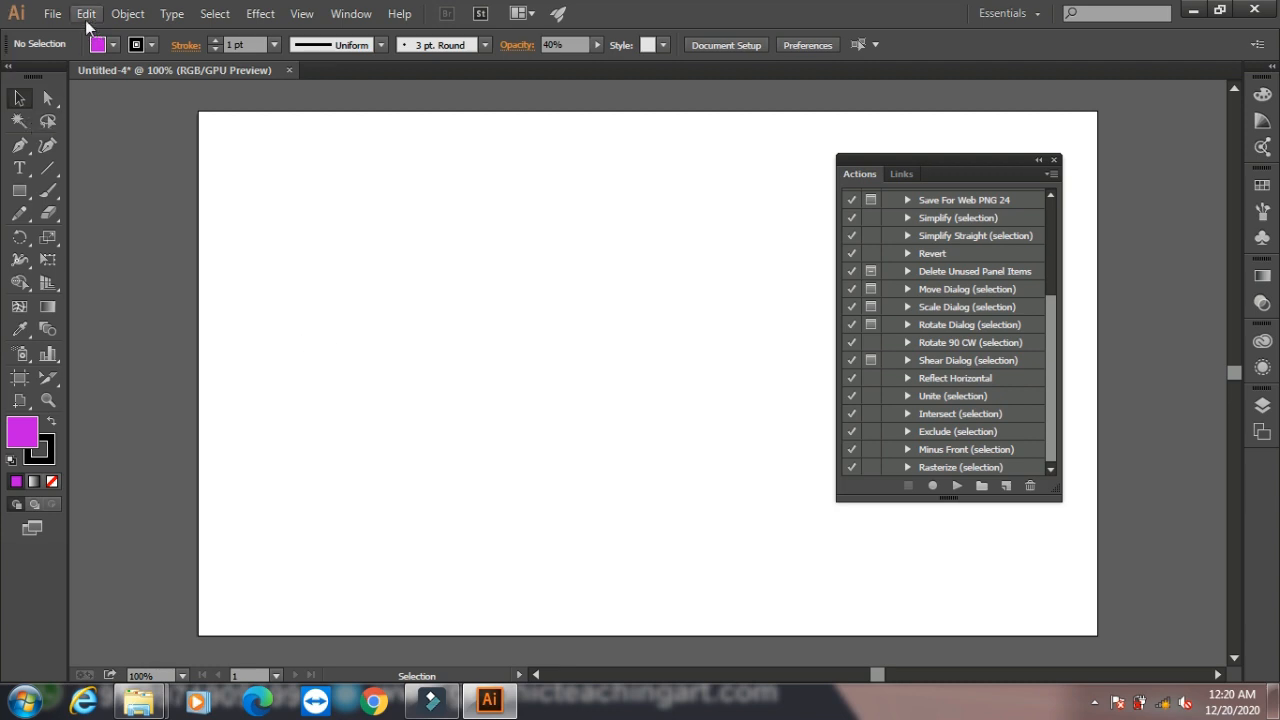
# Step: Place the truck image download.jpg as a linked file on the left half of the artboard
pyautogui.click(52, 13)
pyautogui.click(86, 339)
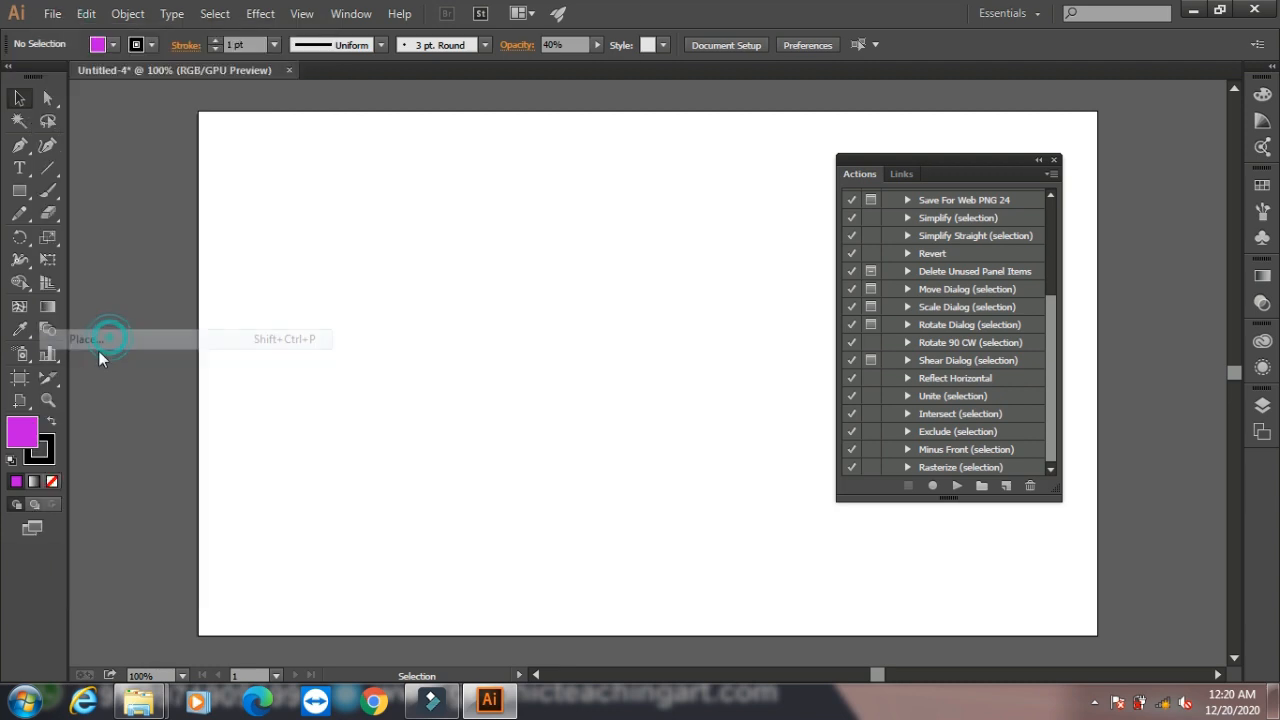
pyautogui.click(559, 252)
pyautogui.click(480, 505)
pyautogui.moveTo(270, 204); pyautogui.dragTo(617, 540)
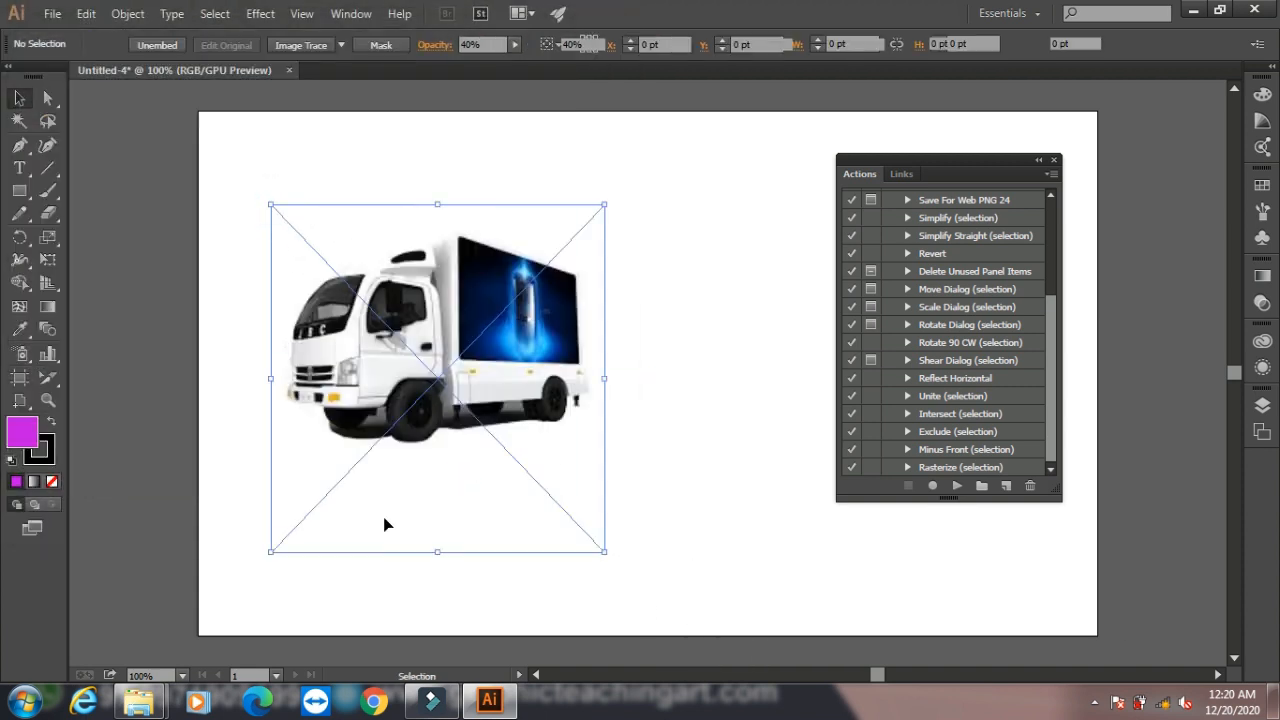
# Step: Create a new action in the Default Actions set, enter a first name as its name, and start recording
pyautogui.click(1007, 488)
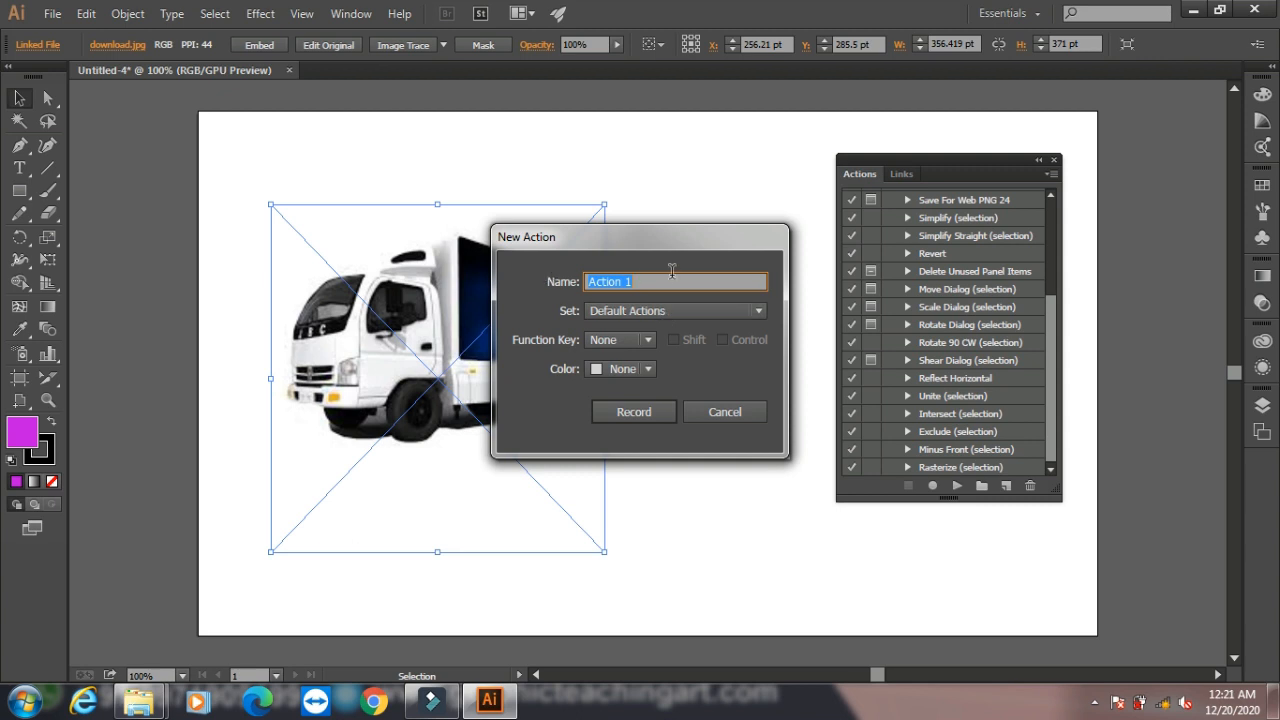
pyautogui.write('sumit')
pyautogui.click(646, 411)
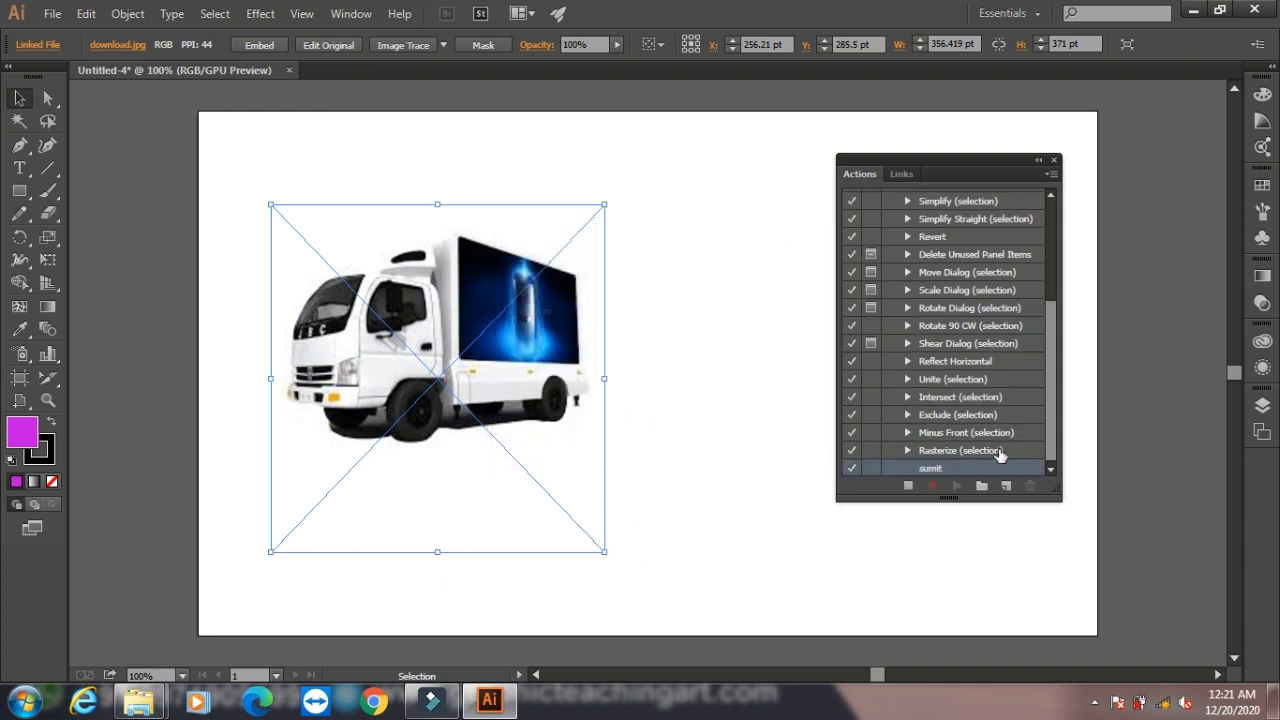
# Step: Rasterize the truck image in RGB at High (300 ppi) with a white background
pyautogui.click(128, 13)
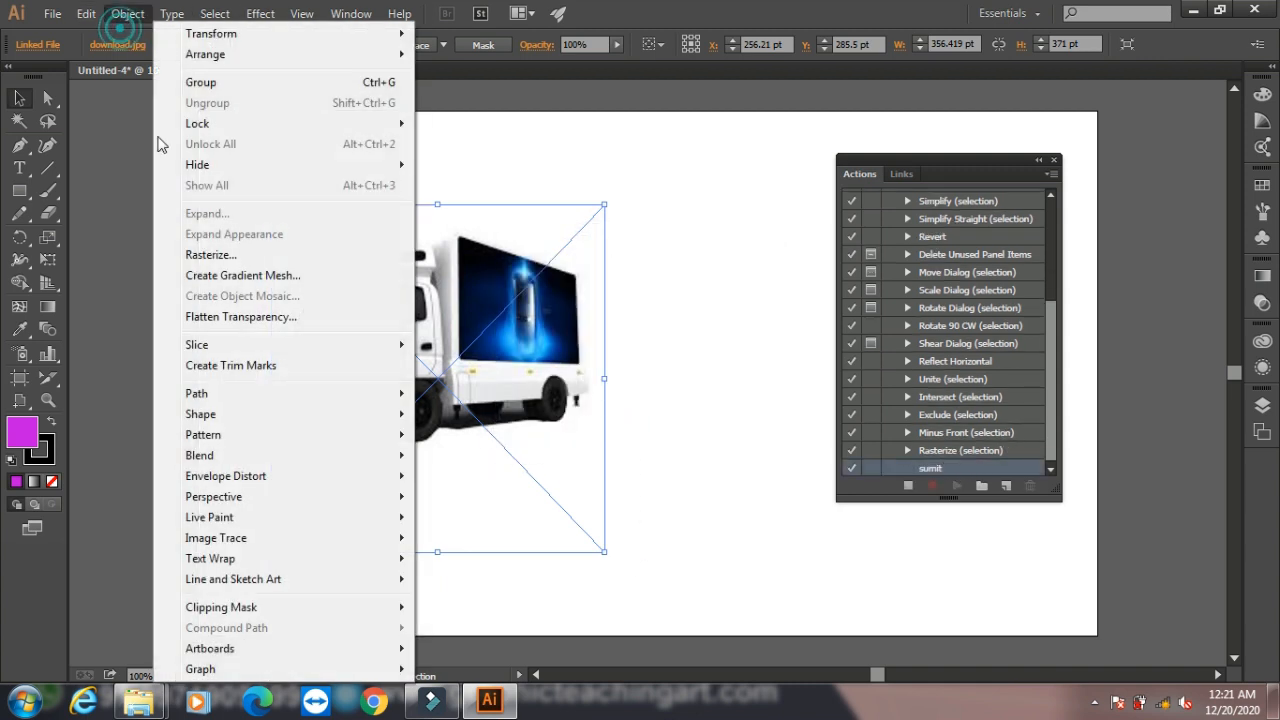
pyautogui.click(234, 258)
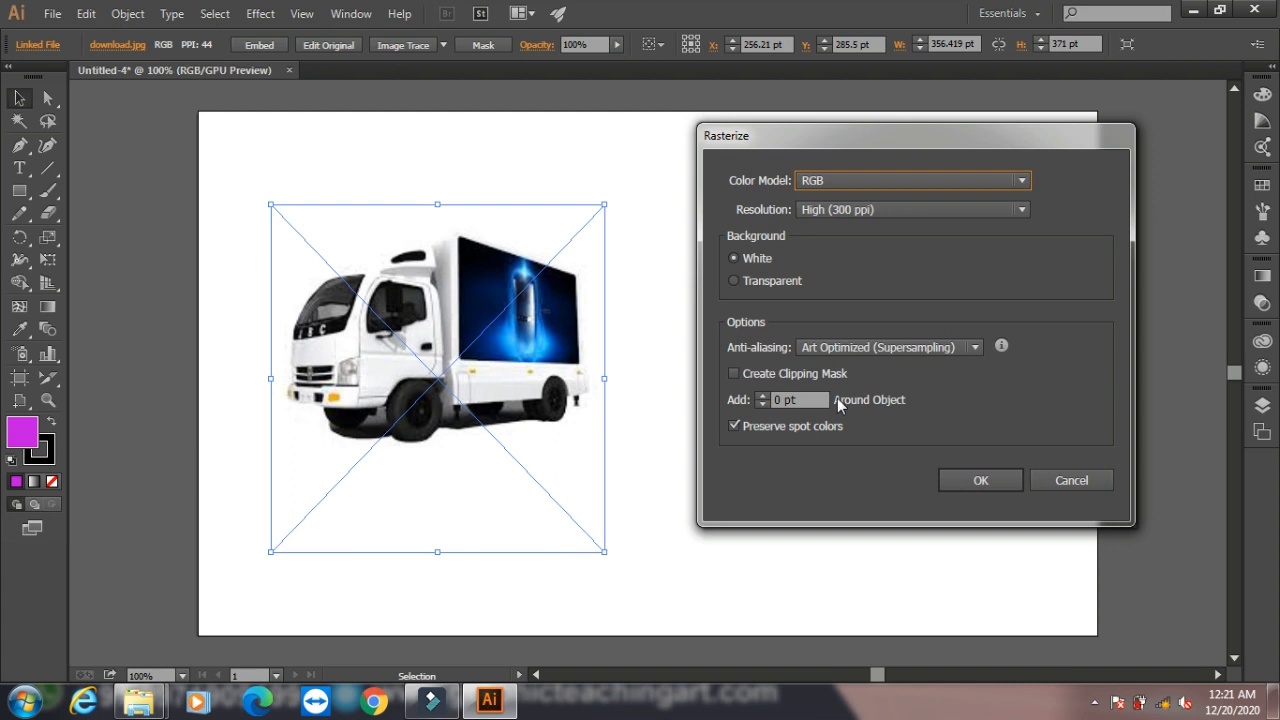
pyautogui.click(988, 482)
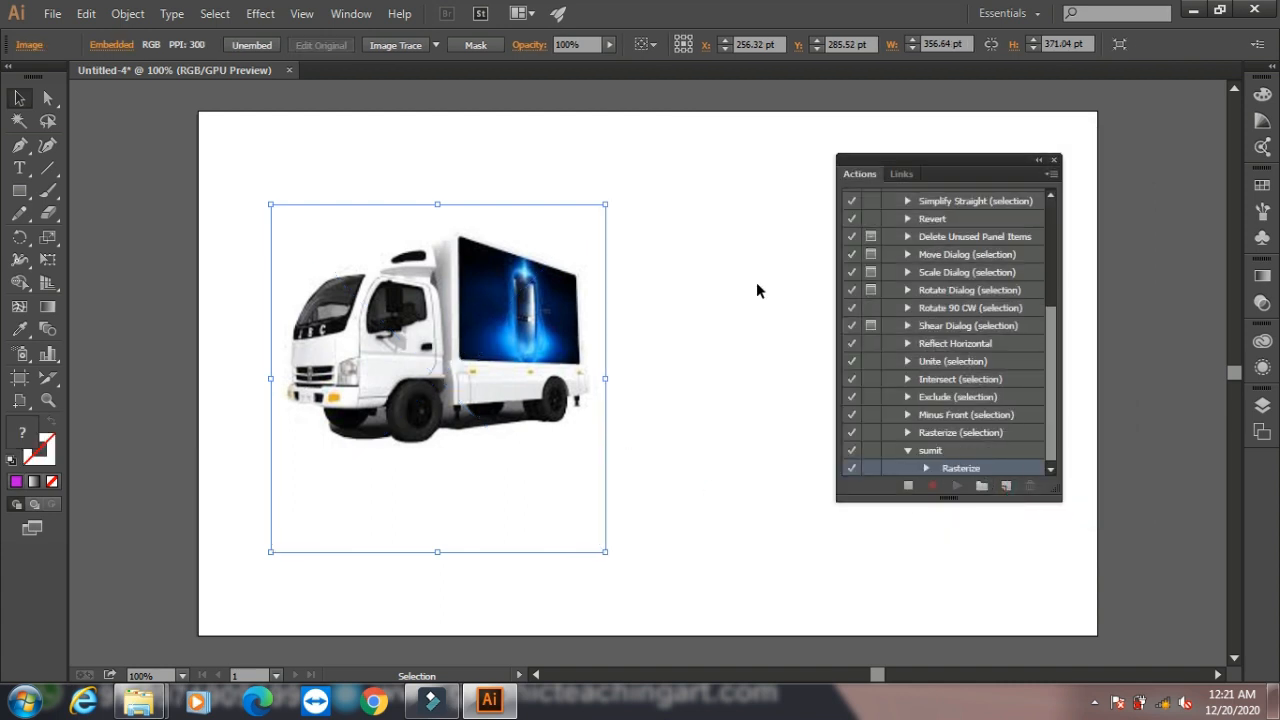
# Step: Image Trace the rasterized truck with the default preset and expand the tracing into paths
pyautogui.click(128, 16)
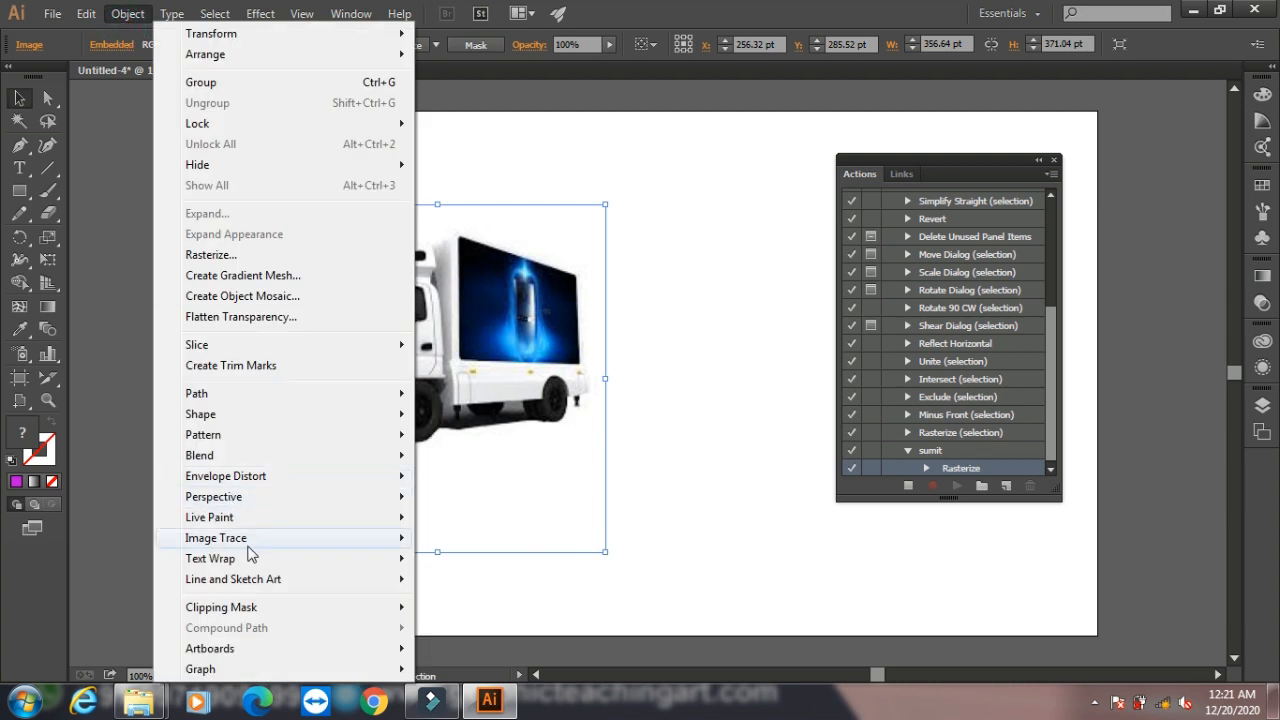
pyautogui.moveTo(258, 540)
pyautogui.click(456, 538)
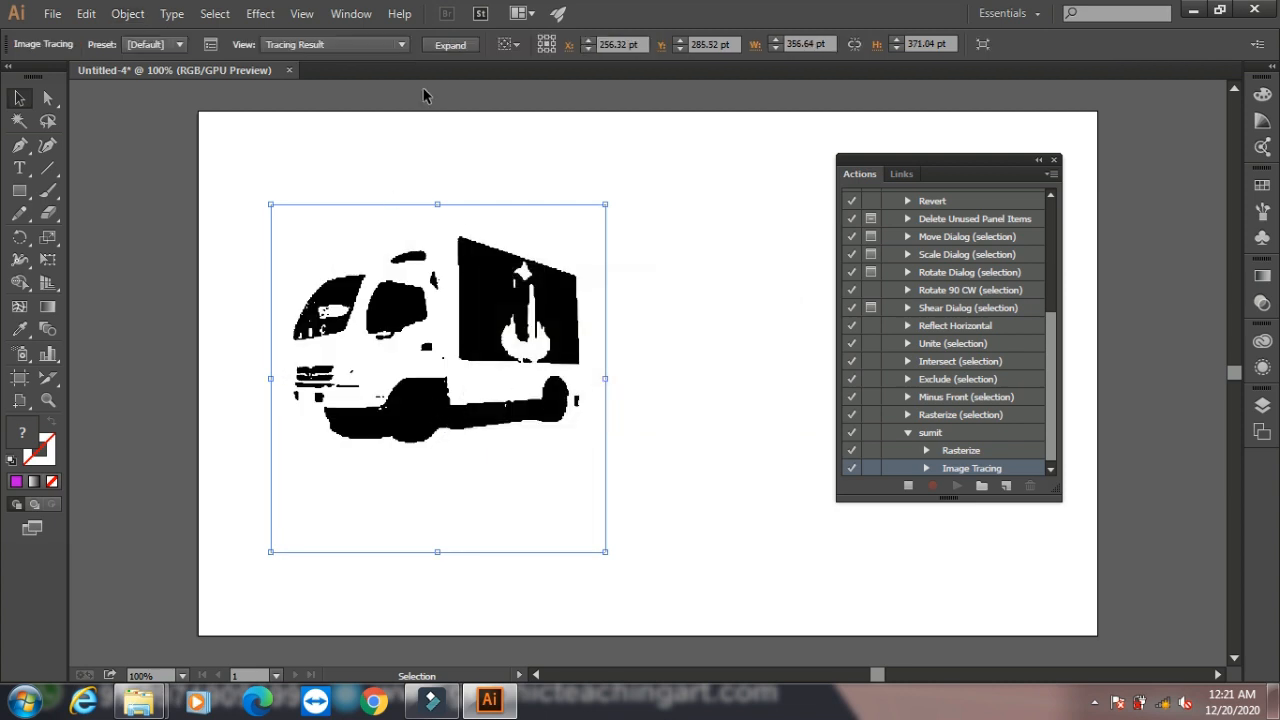
pyautogui.click(127, 14)
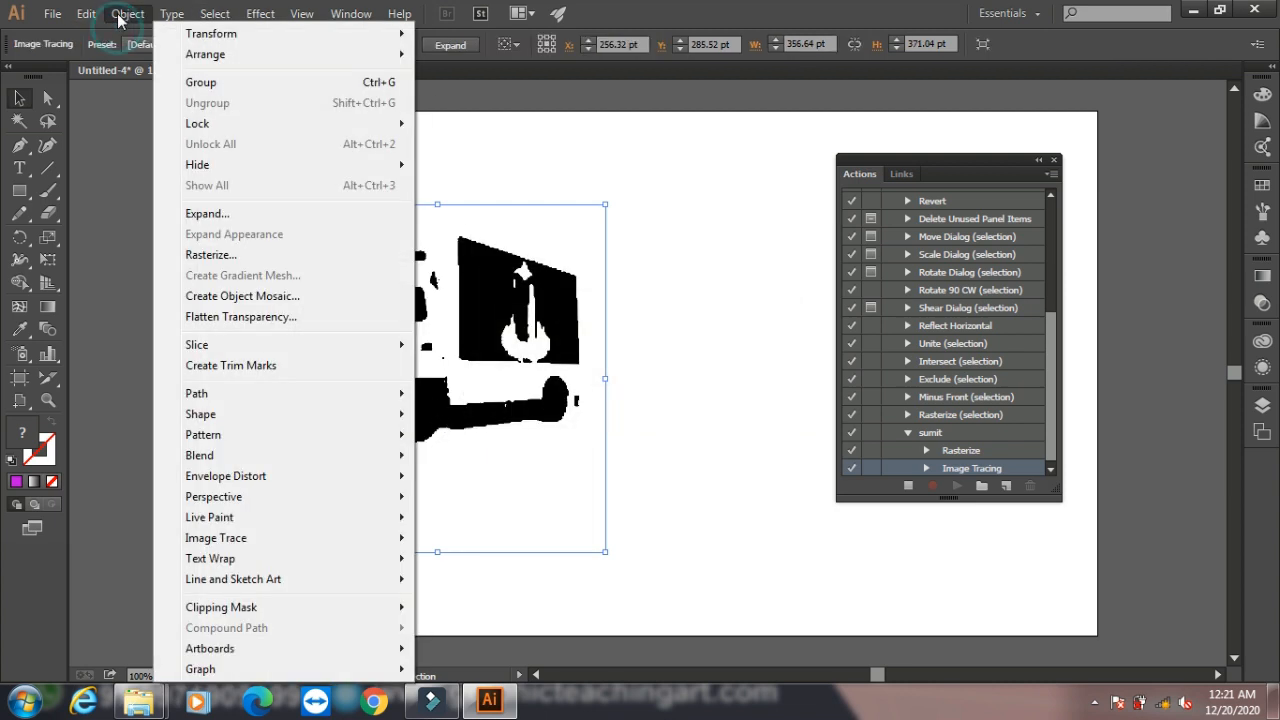
pyautogui.moveTo(289, 539)
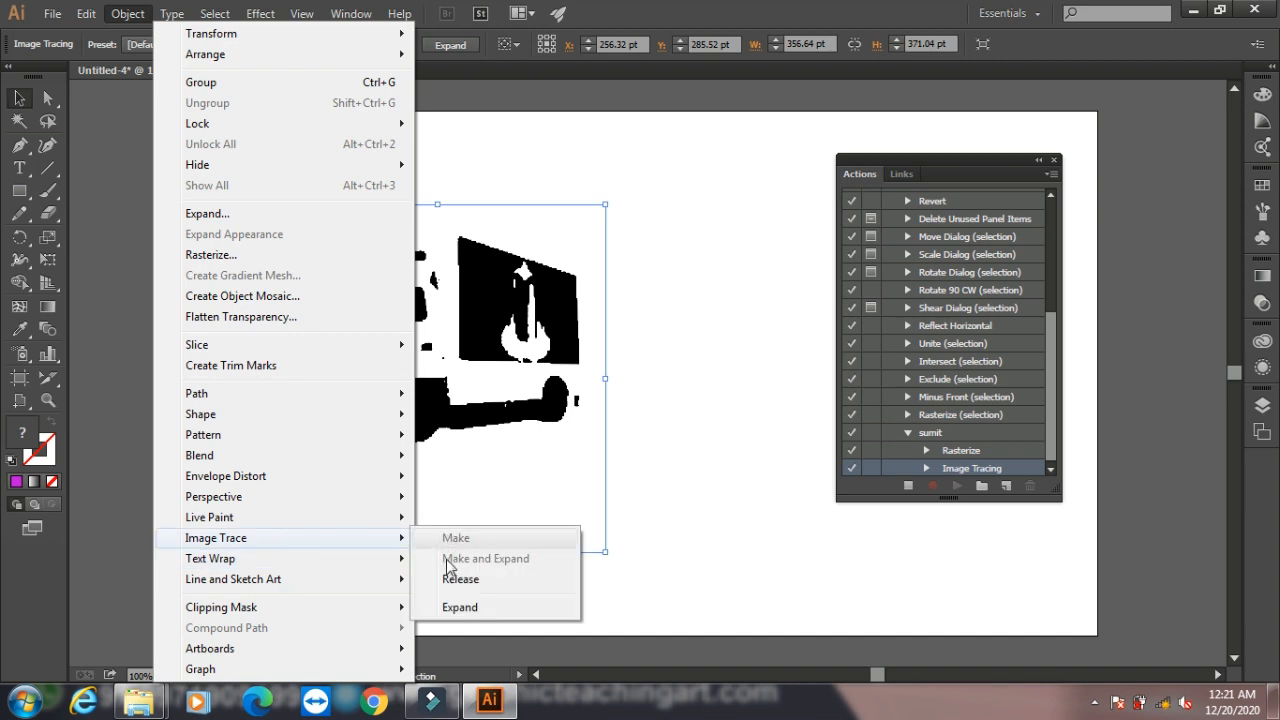
pyautogui.click(452, 606)
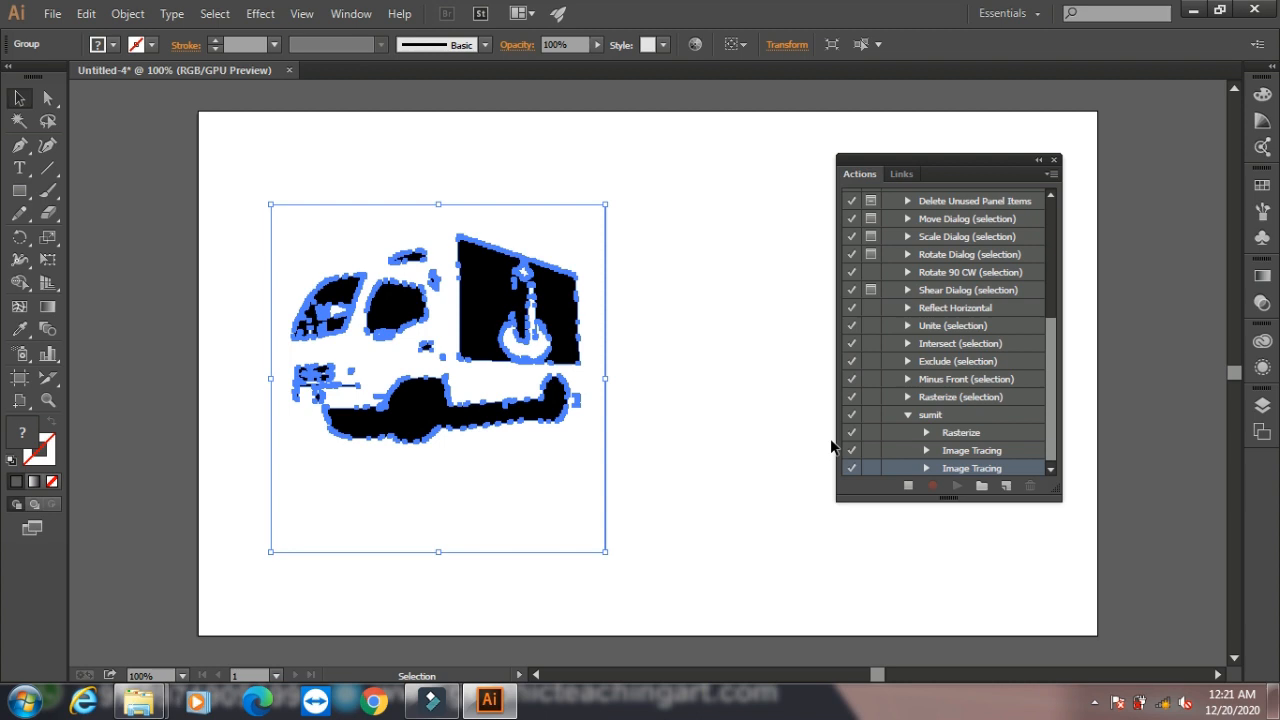
# Step: Stop recording the action, collapse its entry, and delete the traced truck
pyautogui.click(906, 488)
pyautogui.click(908, 414)
pyautogui.click(19, 97)
pyautogui.press('Delete')
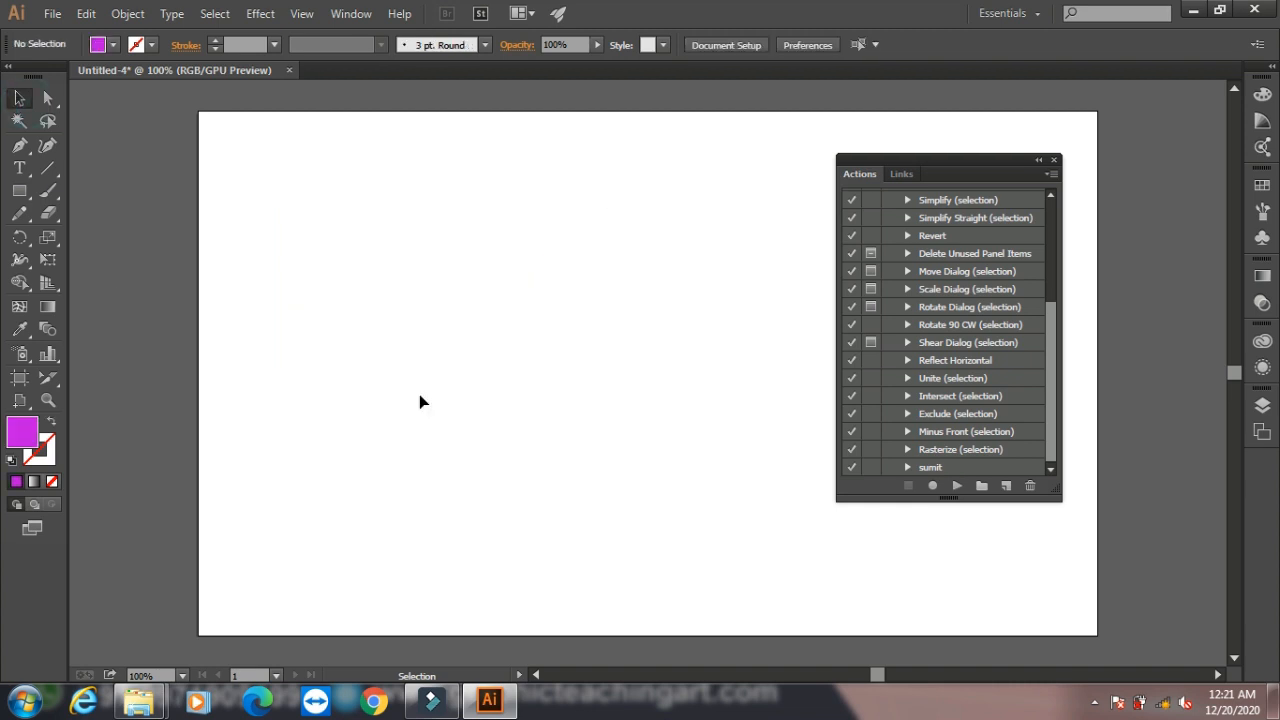
pyautogui.click(52, 13)
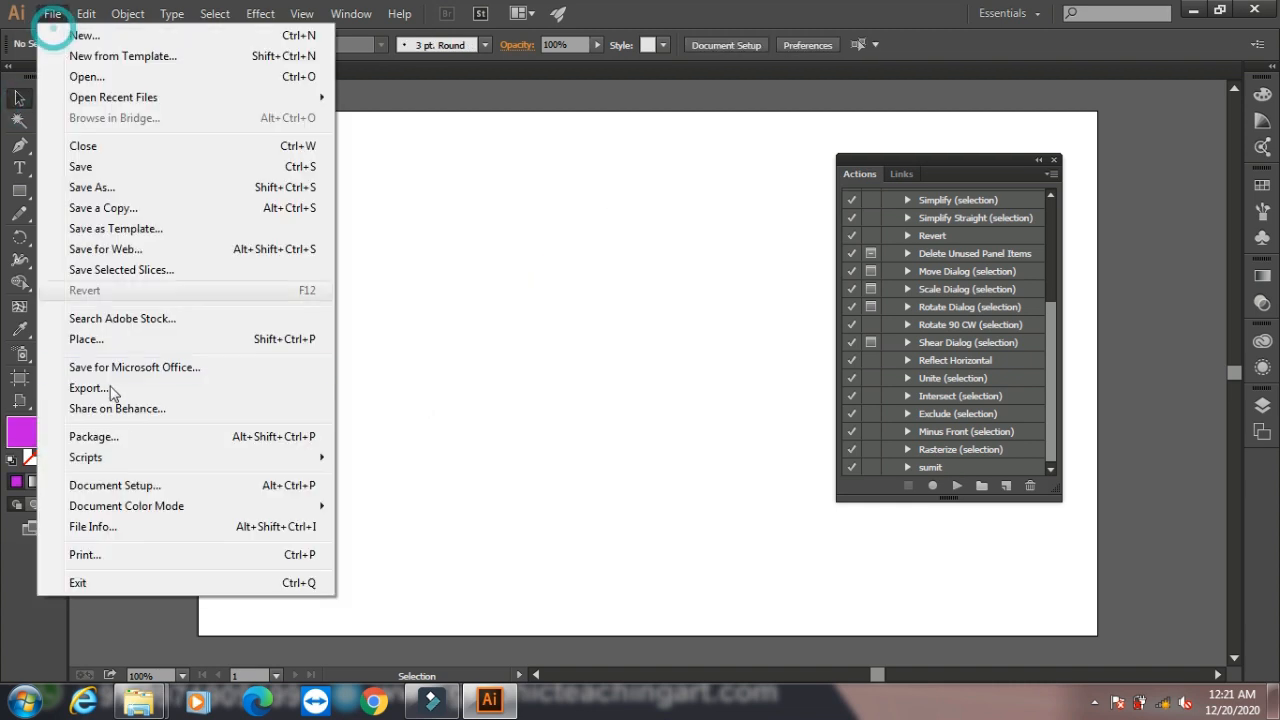
pyautogui.click(128, 339)
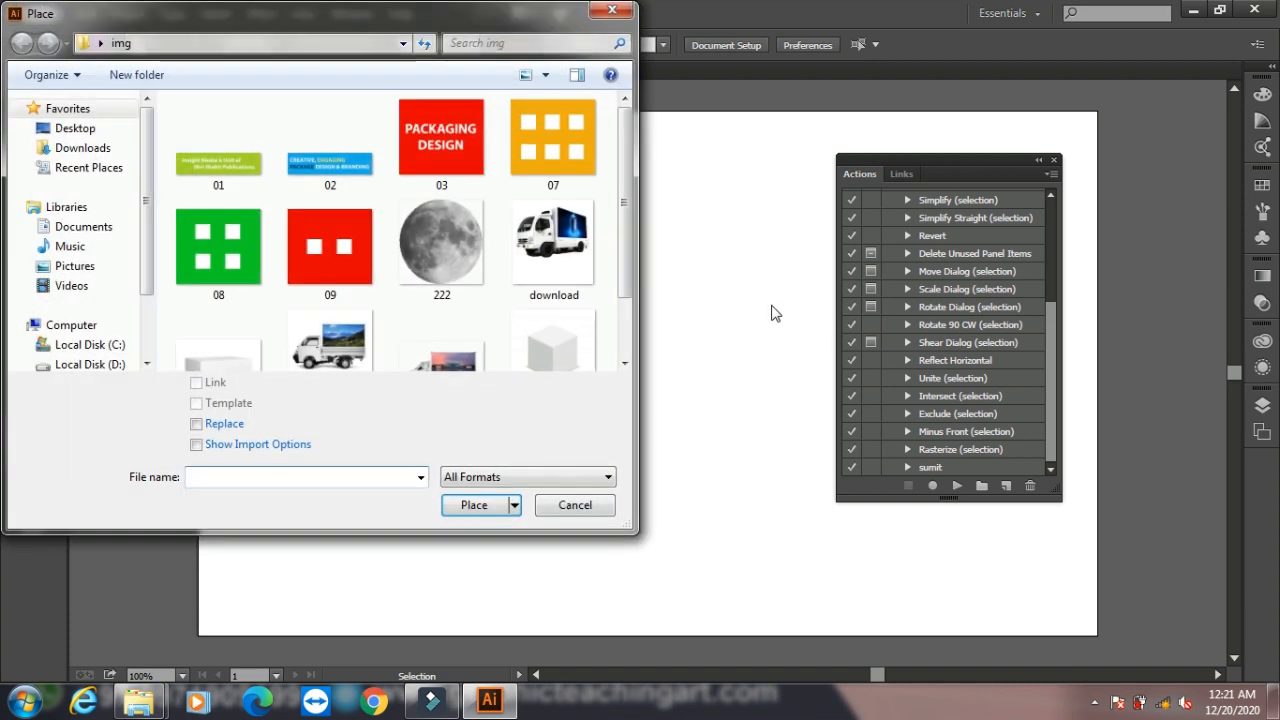
pyautogui.click(60, 129)
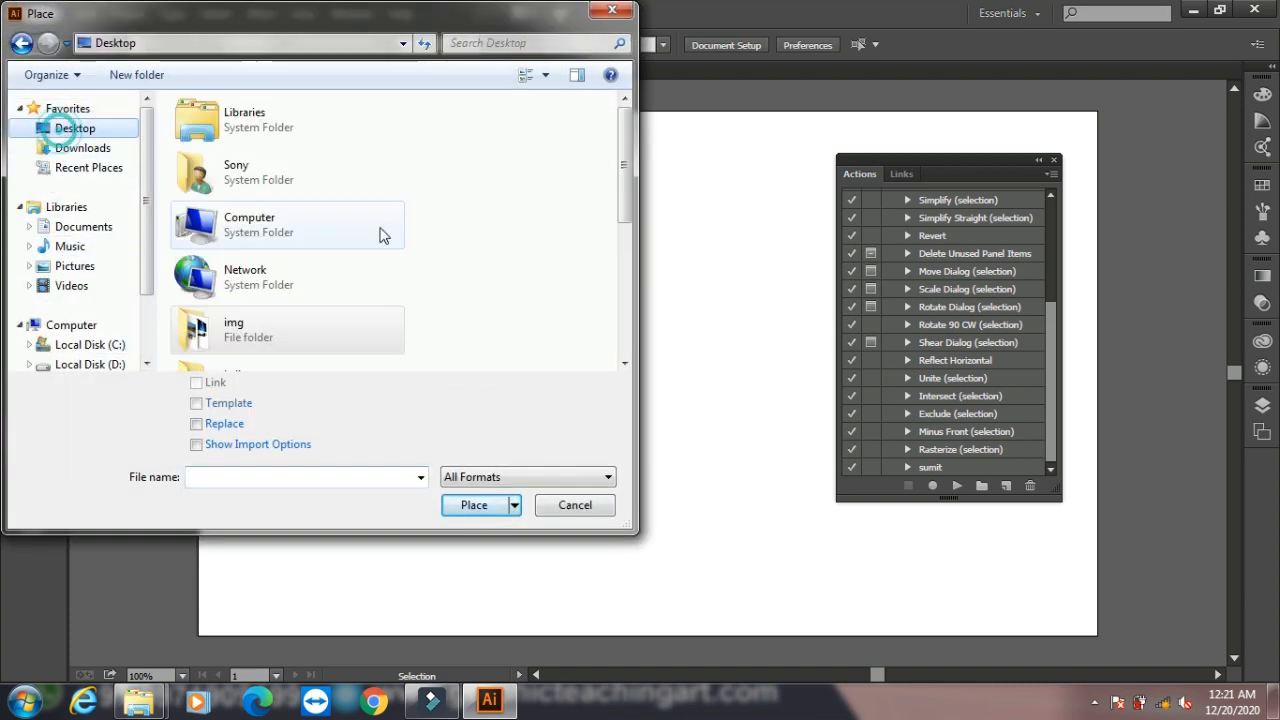
pyautogui.moveTo(623, 212); pyautogui.dragTo(626, 358)
pyautogui.doubleClick(274, 290)
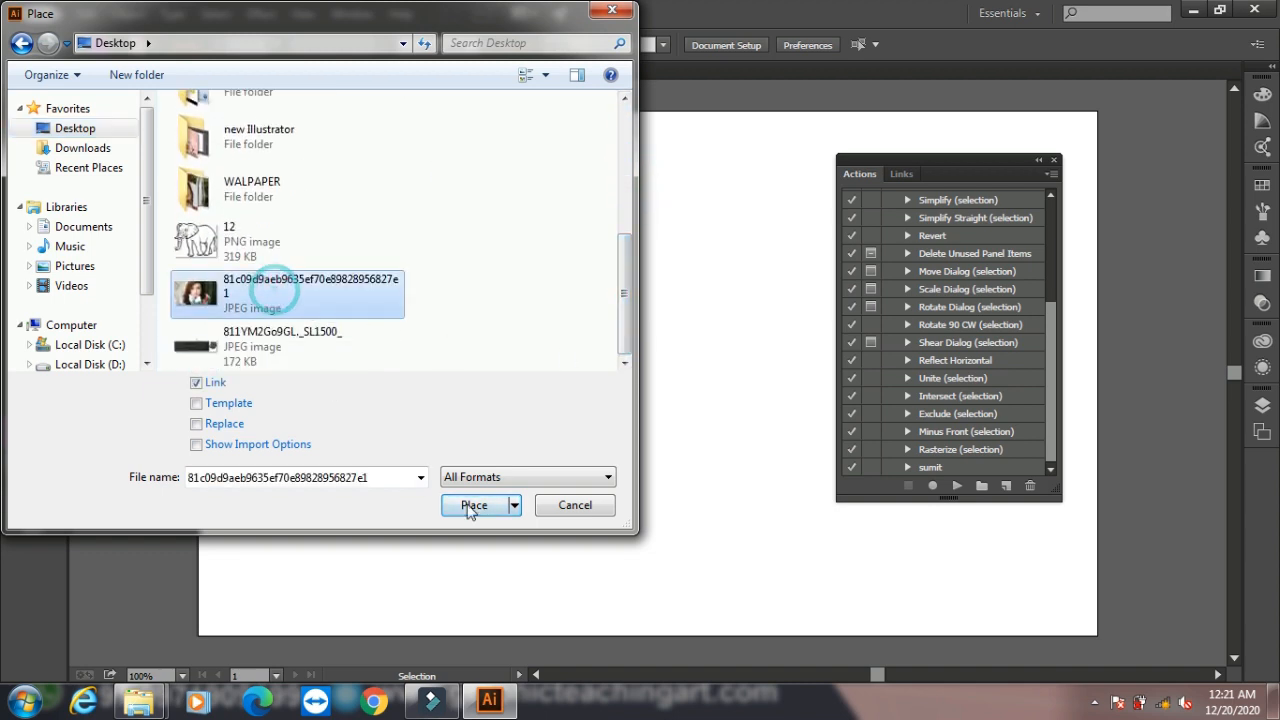
pyautogui.moveTo(229, 197); pyautogui.dragTo(649, 517)
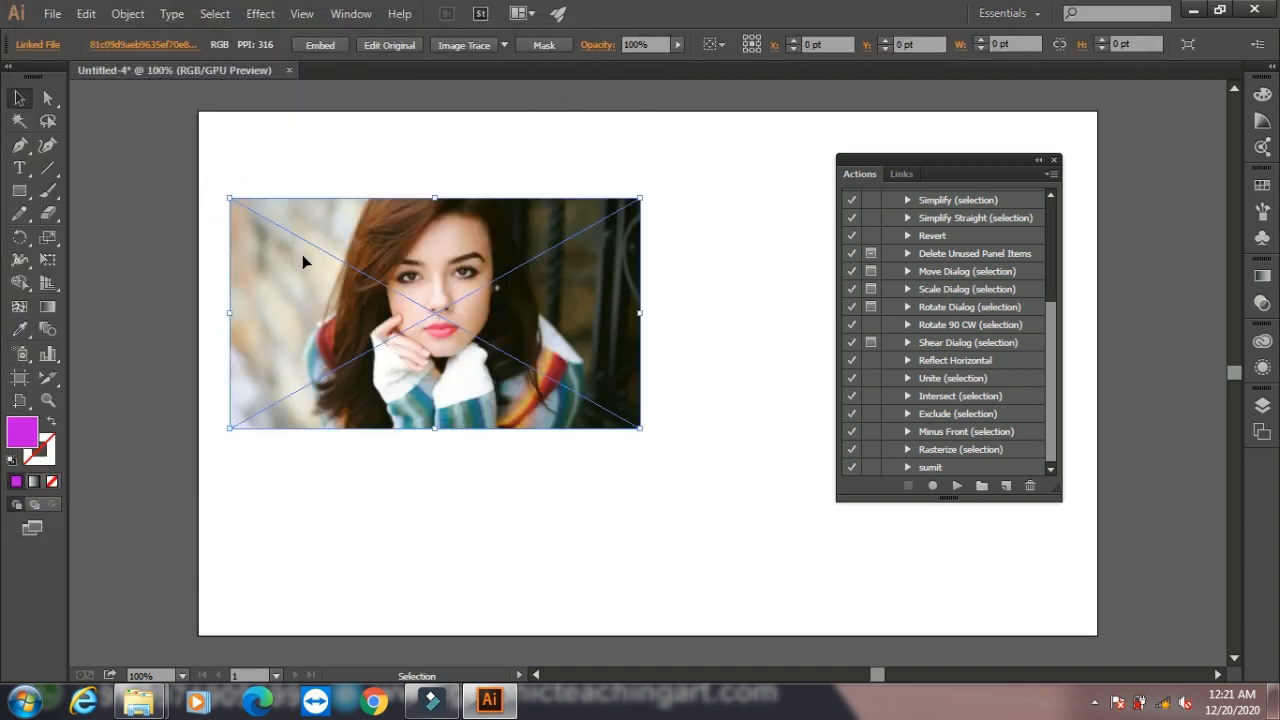
# Step: Play the newly recorded action on the placed portrait photo and delete the traced result
pyautogui.click(928, 469)
pyautogui.click(957, 486)
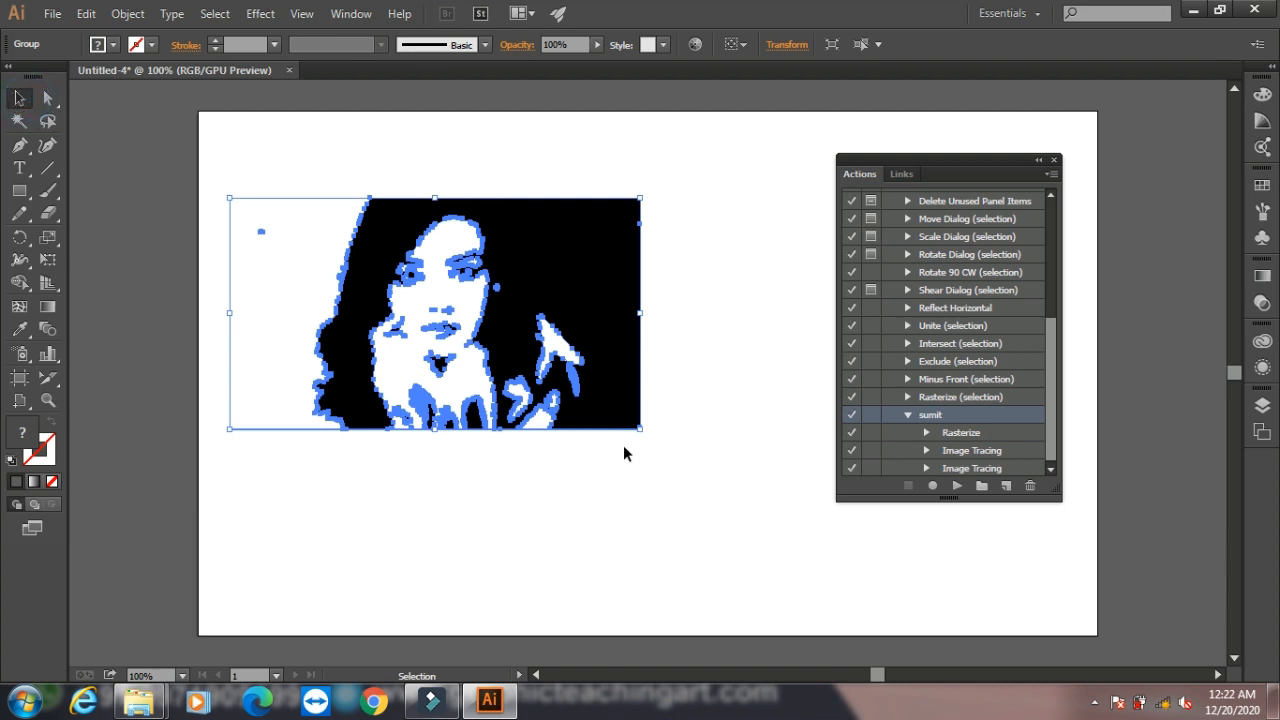
pyautogui.press('Delete')
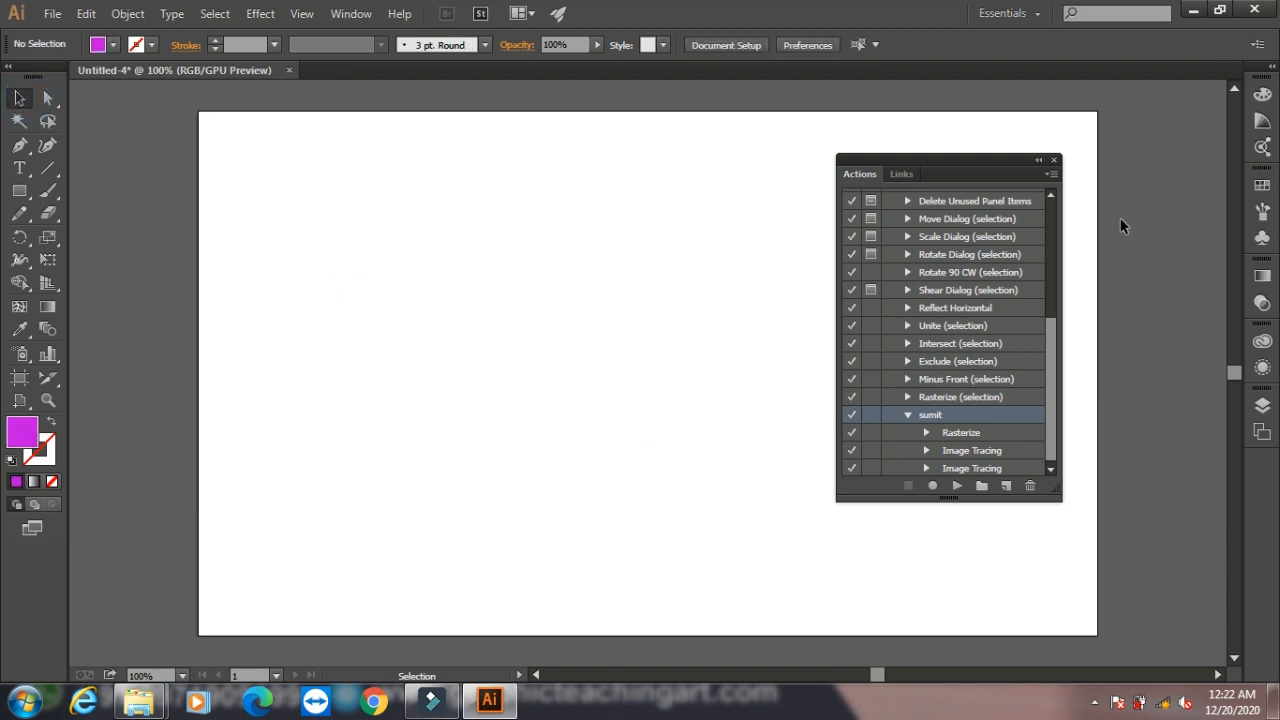
# Step: Close the Actions panel and show the Align panel
pyautogui.click(1053, 160)
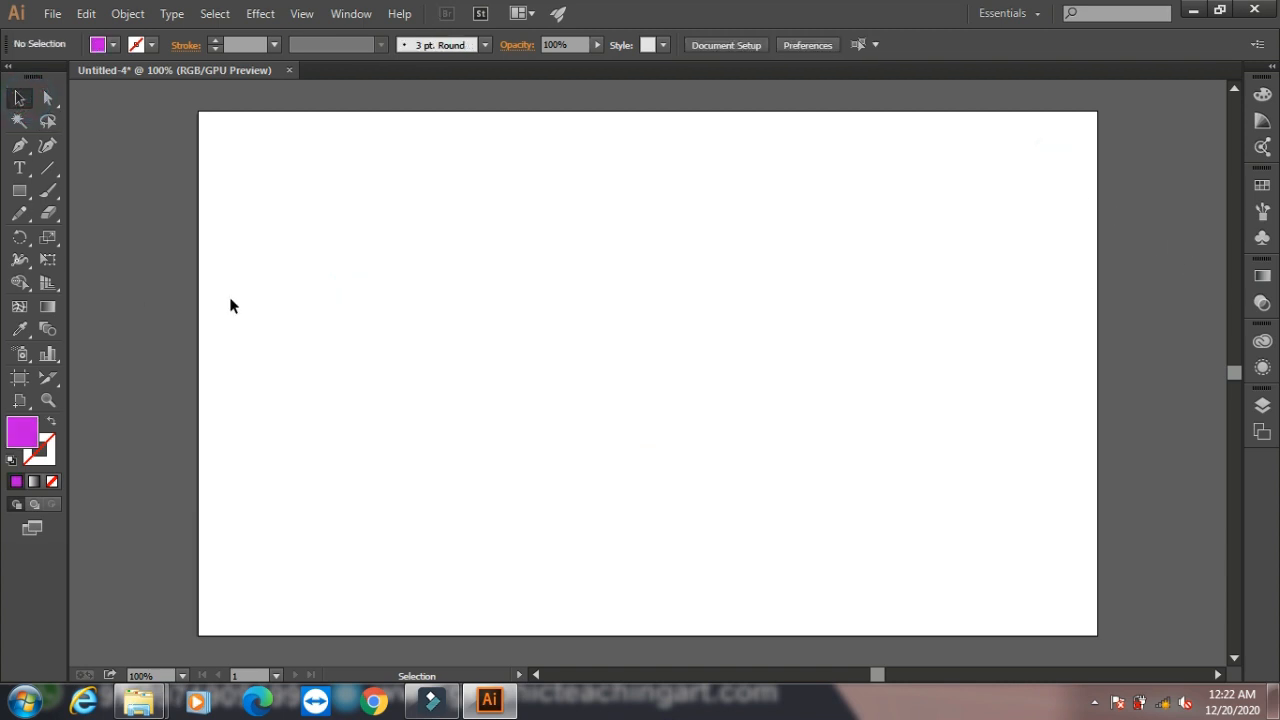
pyautogui.click(303, 13)
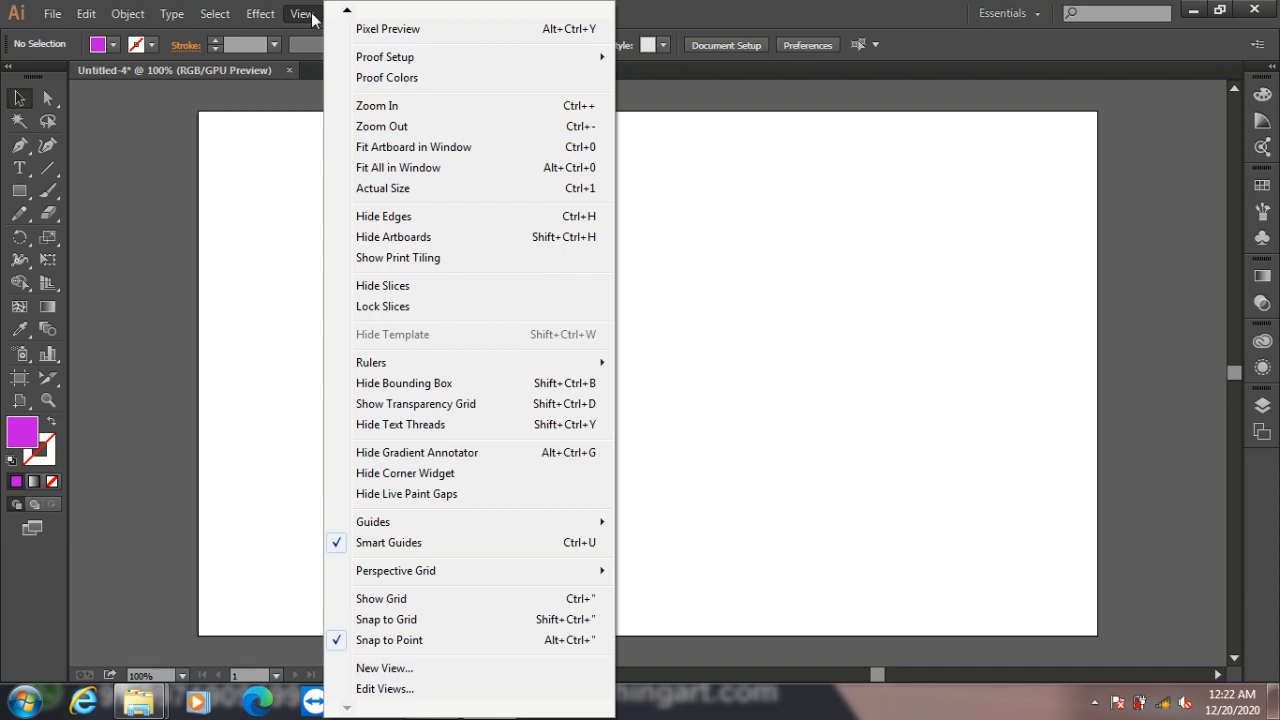
pyautogui.click(305, 14)
pyautogui.click(352, 14)
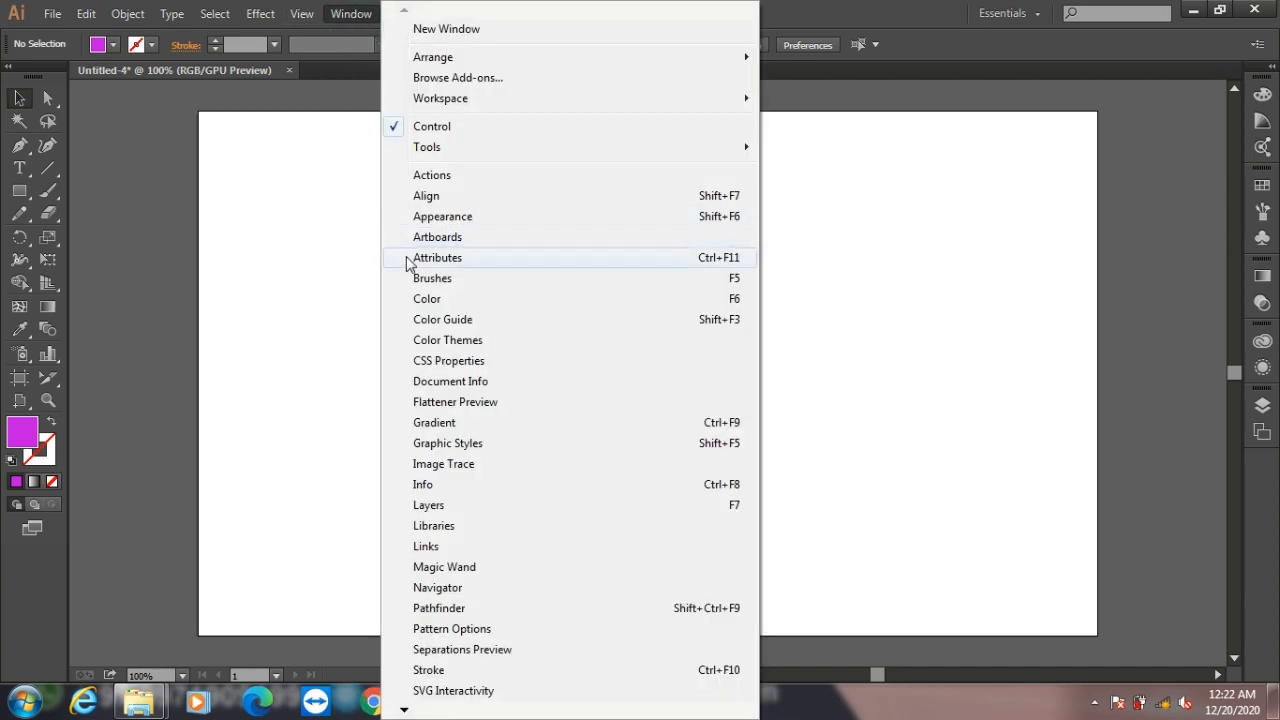
pyautogui.click(434, 195)
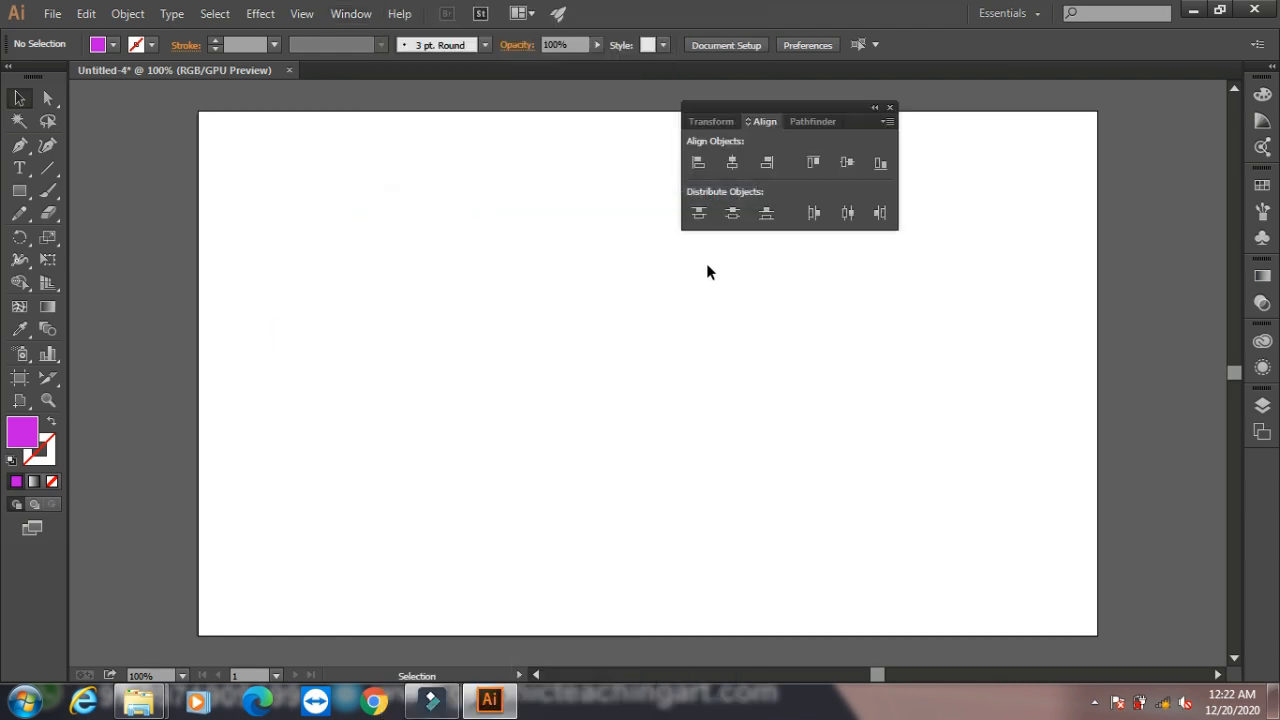
# Step: Draw three wide, flat rectangles of different widths, one below another and staggered, on the left half of the artboard
pyautogui.click(20, 190)
pyautogui.moveTo(302, 198); pyautogui.dragTo(447, 243)
pyautogui.moveTo(344, 322); pyautogui.dragTo(534, 362)
pyautogui.moveTo(248, 417); pyautogui.dragTo(430, 453)
# Step: Select the three rectangles and align them in turn by their horizontal centres, left edges and right edges
pyautogui.click(19, 96)
pyautogui.moveTo(217, 165); pyautogui.dragTo(642, 542)
pyautogui.click(732, 163)
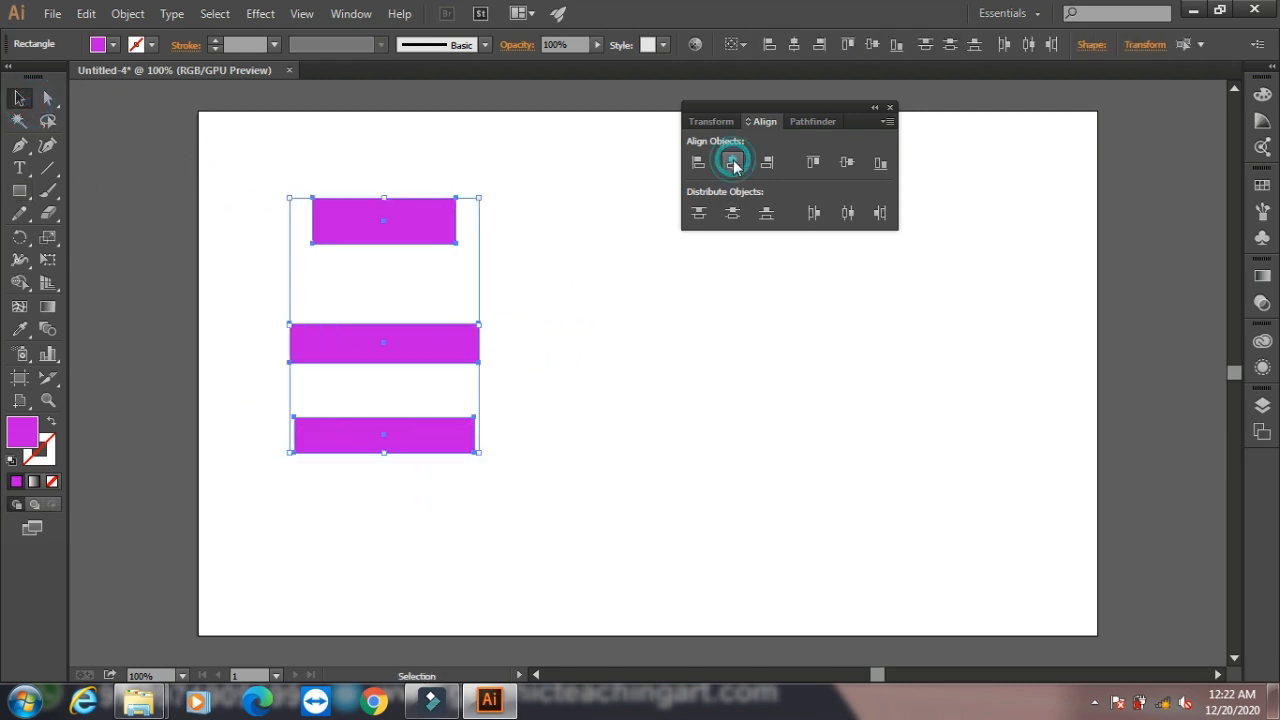
pyautogui.click(695, 165)
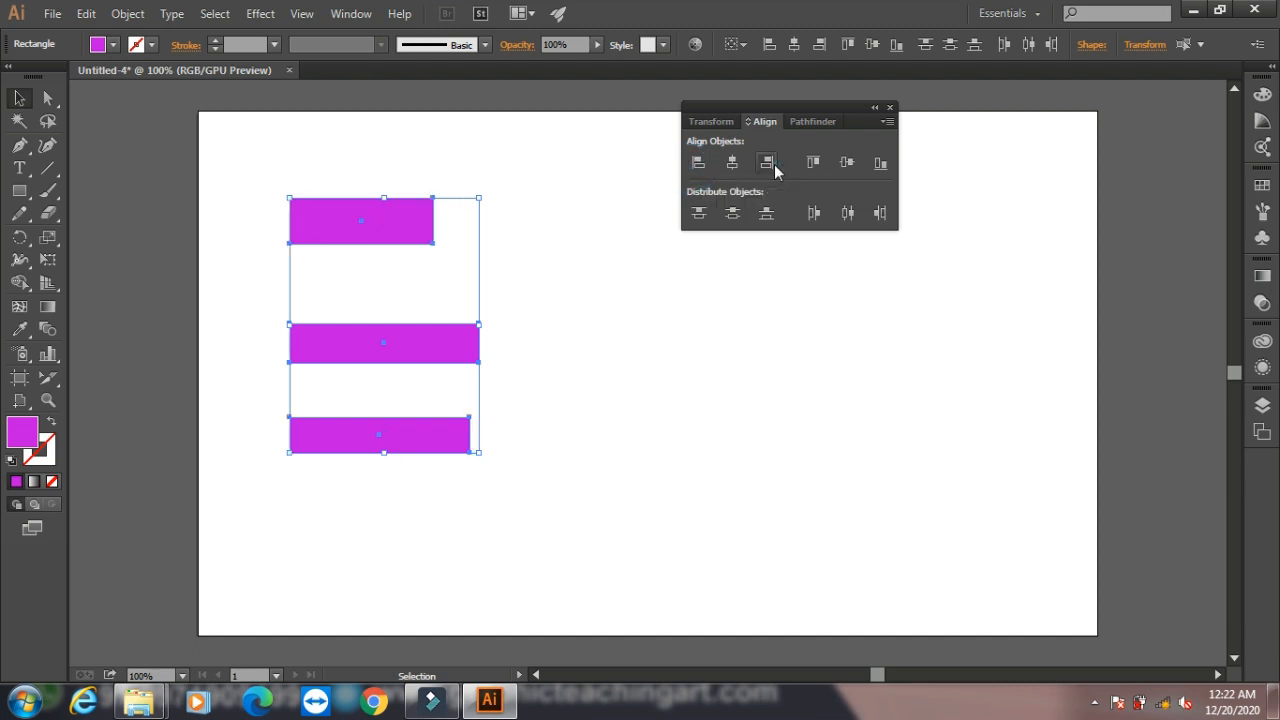
pyautogui.click(768, 164)
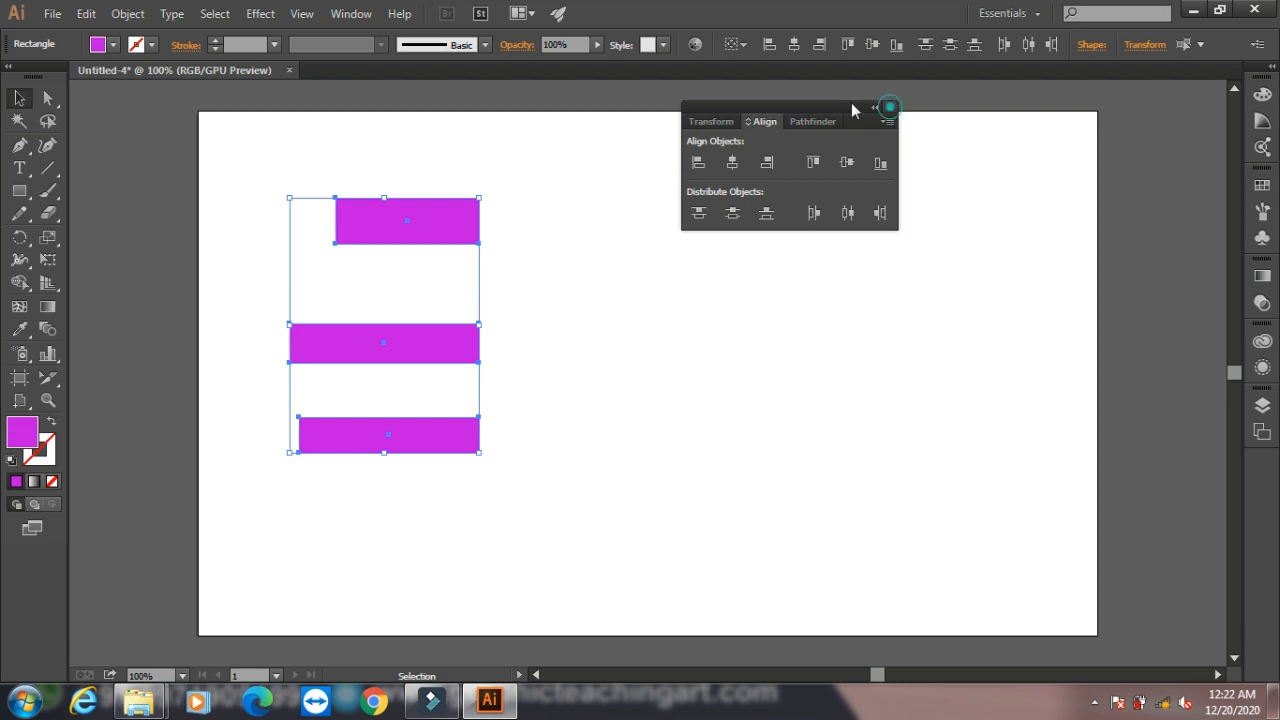
# Step: Close the Align panel and show the Appearance panel
pyautogui.click(890, 107)
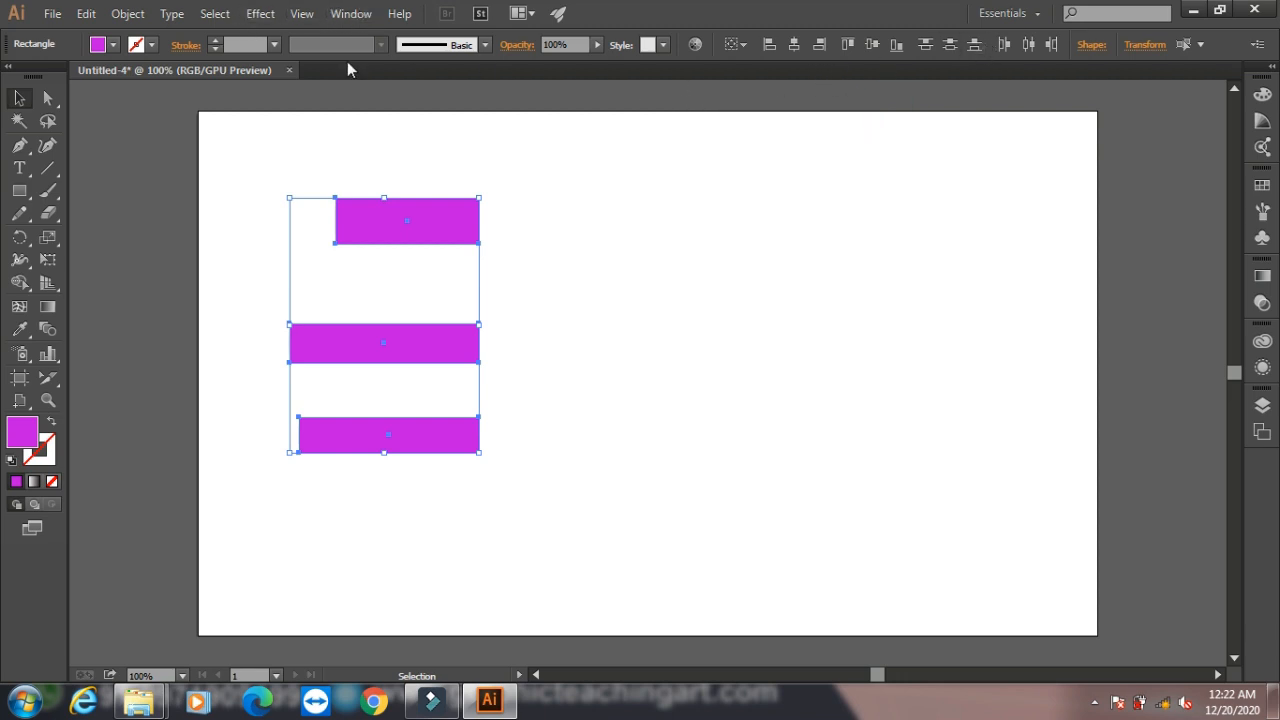
pyautogui.click(351, 13)
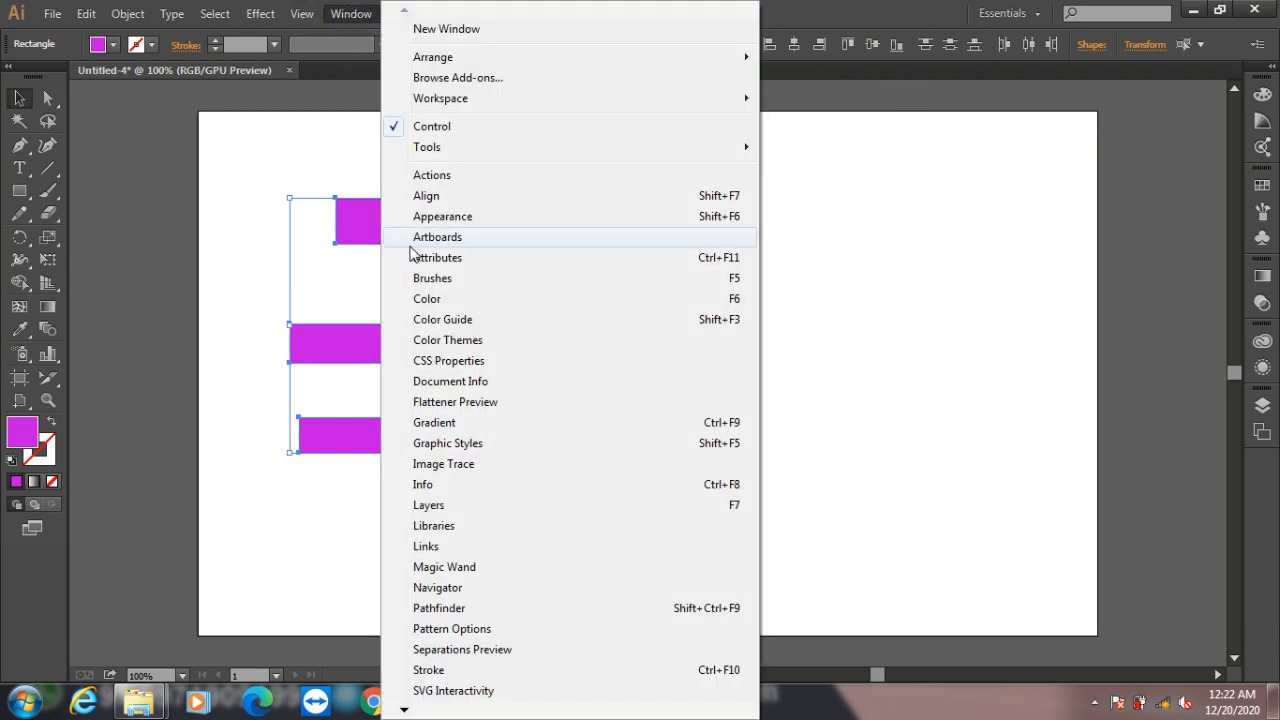
pyautogui.click(442, 217)
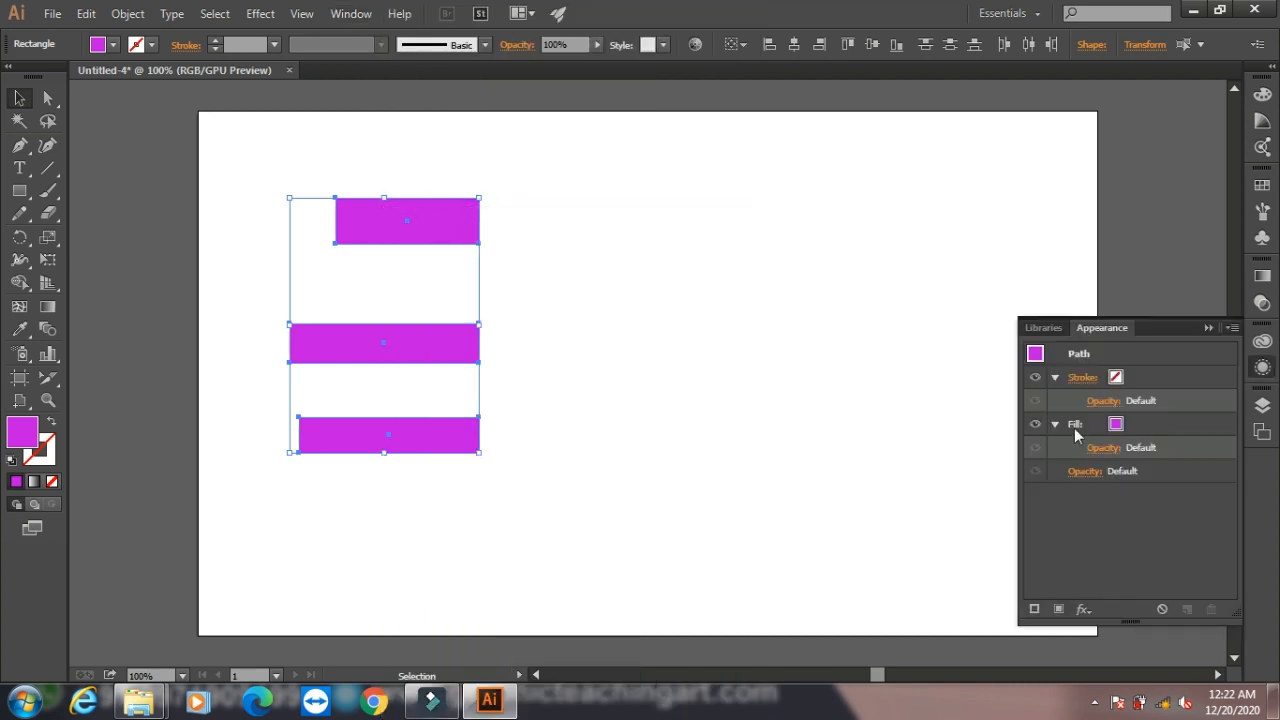
# Step: Select all three aligned rectangles and delete them
pyautogui.click(563, 217)
pyautogui.moveTo(177, 163); pyautogui.dragTo(762, 629)
pyautogui.press('Delete')
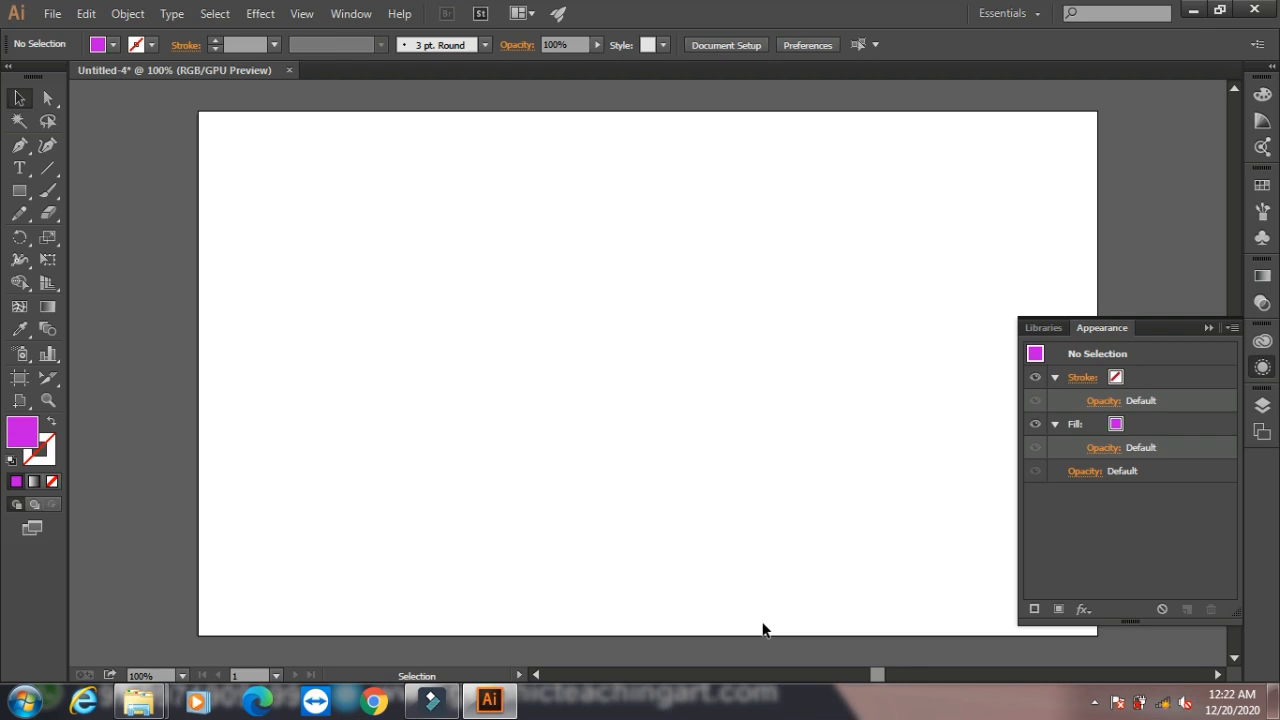
# Step: Draw a rectangle about 291 by 239 pt on the artboard and apply a red Drop Shadow with 12 pt offsets and 5 pt blur
pyautogui.click(19, 190)
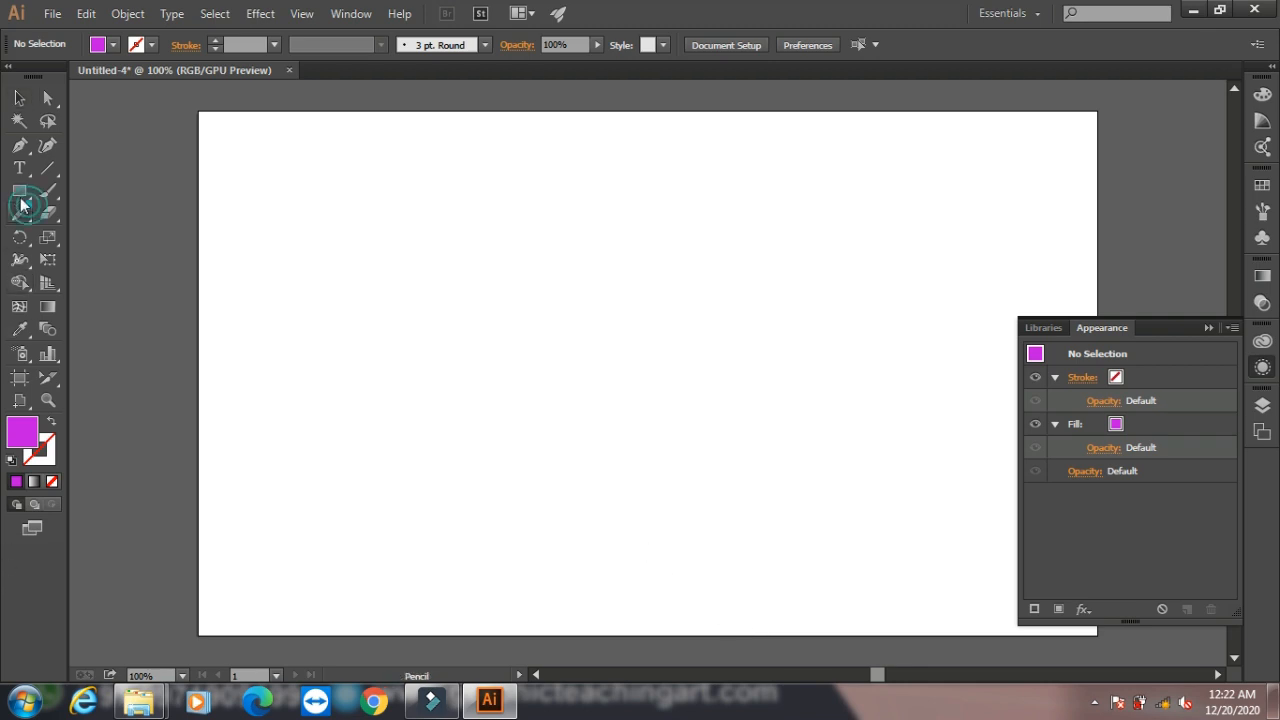
pyautogui.moveTo(361, 229); pyautogui.dragTo(633, 452)
pyautogui.click(260, 13)
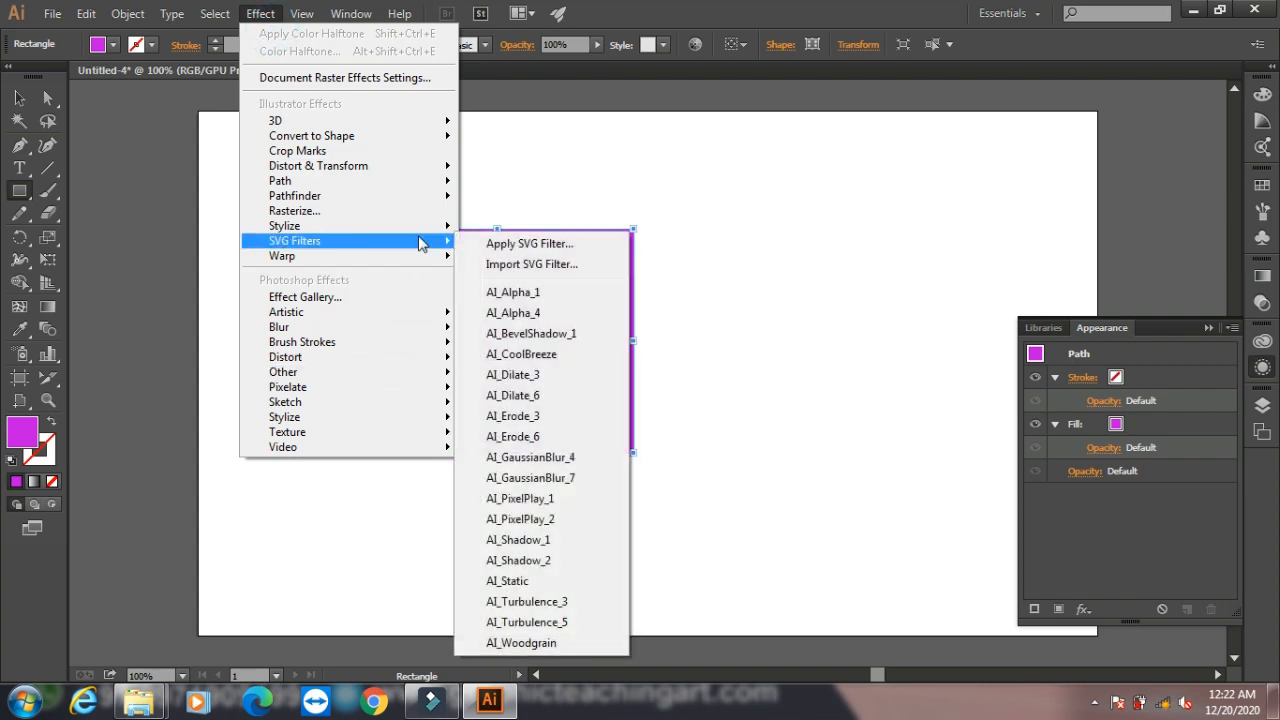
pyautogui.moveTo(428, 228)
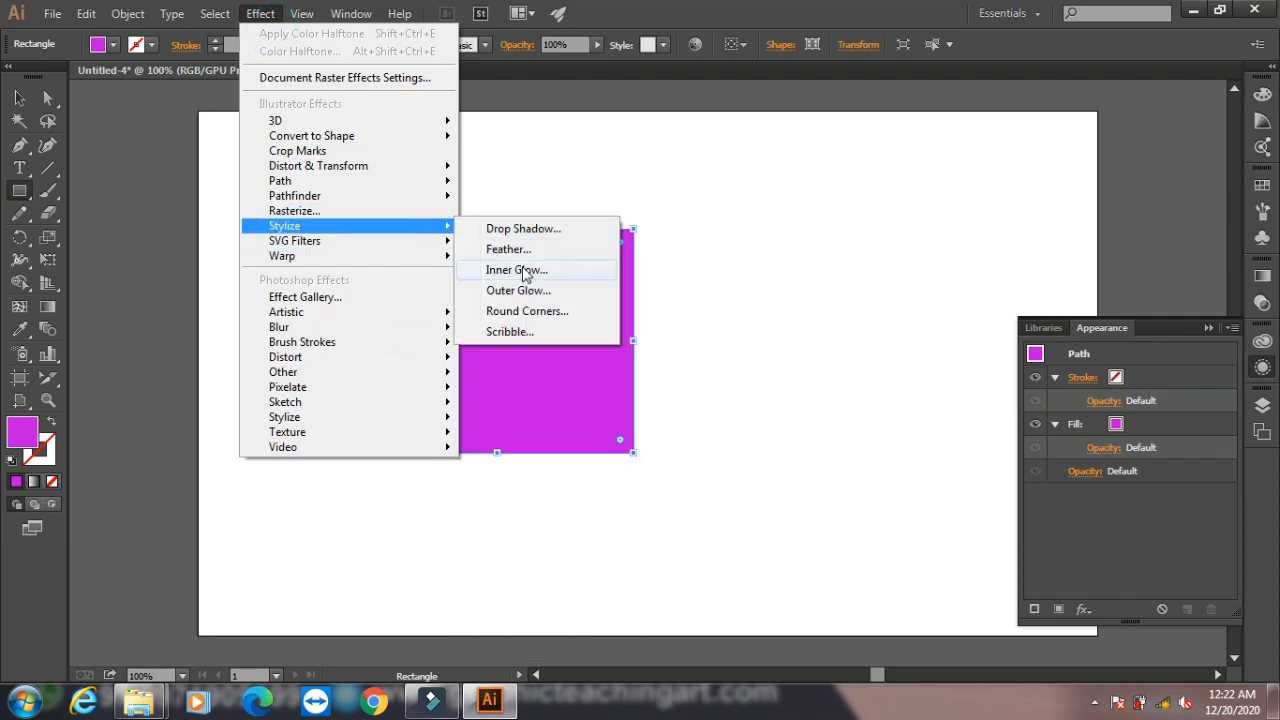
pyautogui.click(528, 227)
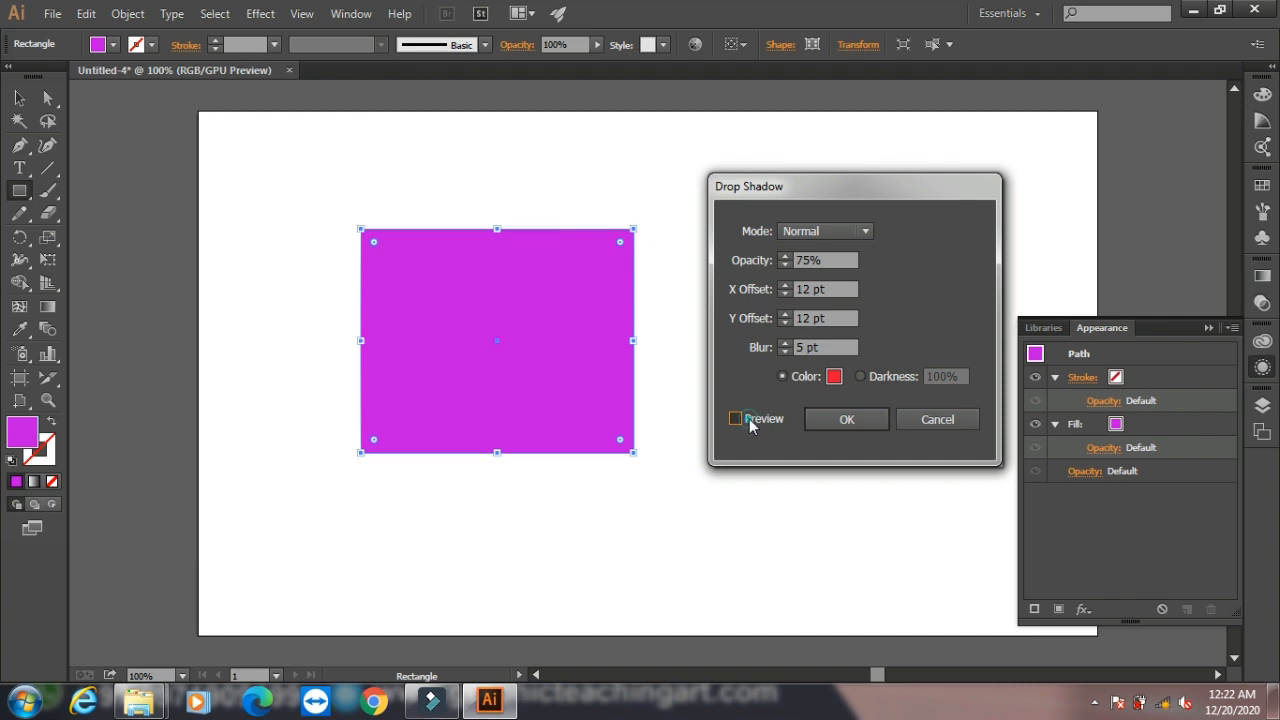
pyautogui.click(740, 414)
pyautogui.click(831, 414)
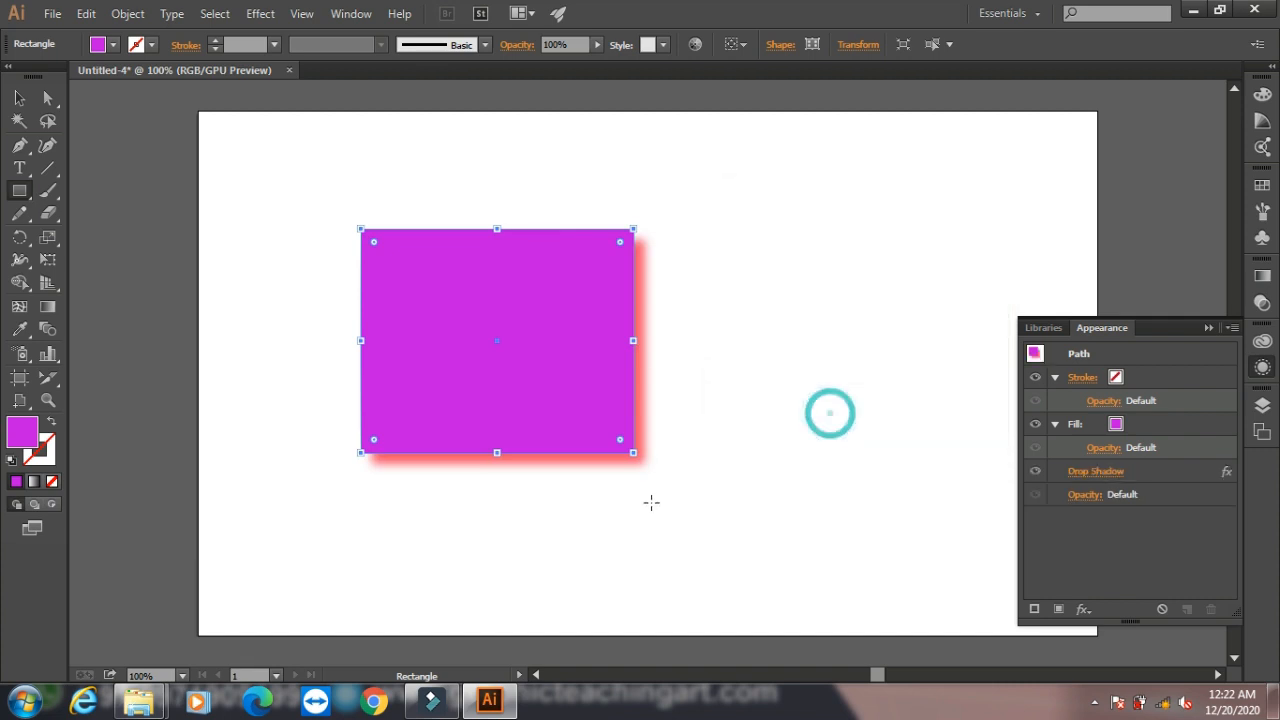
pyautogui.click(260, 13)
pyautogui.moveTo(409, 228)
pyautogui.click(521, 229)
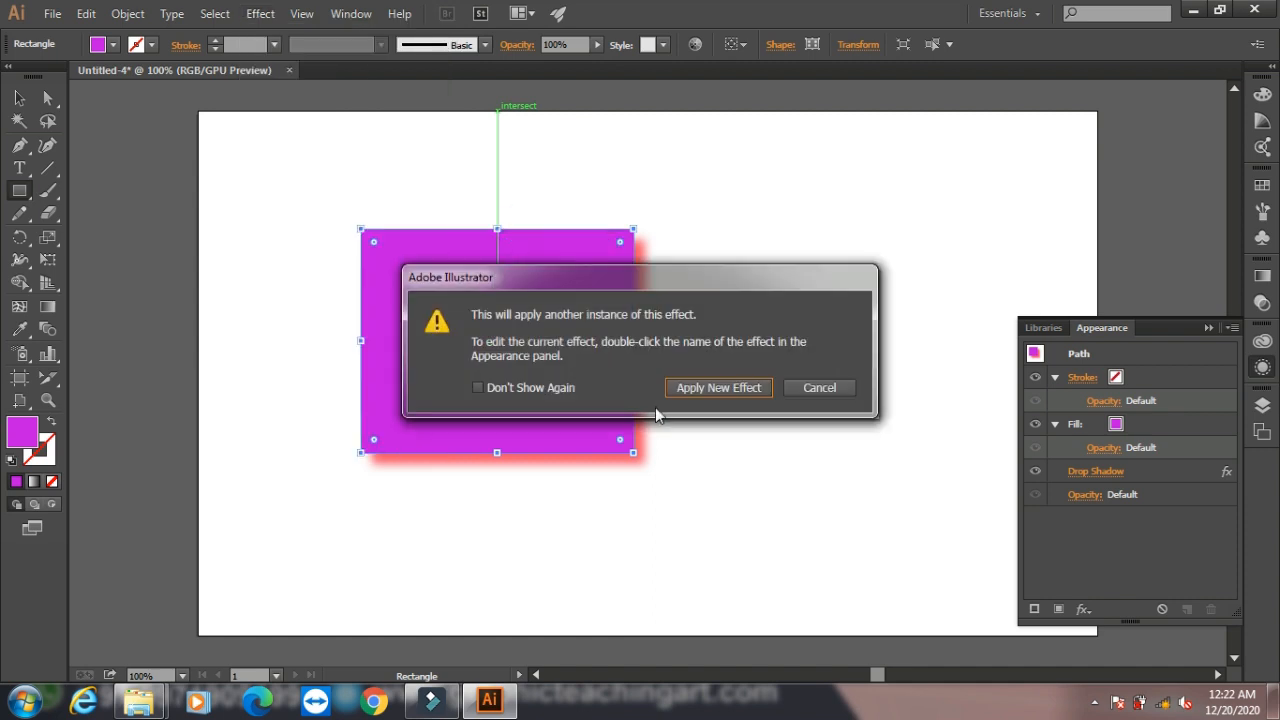
pyautogui.click(730, 392)
pyautogui.click(763, 421)
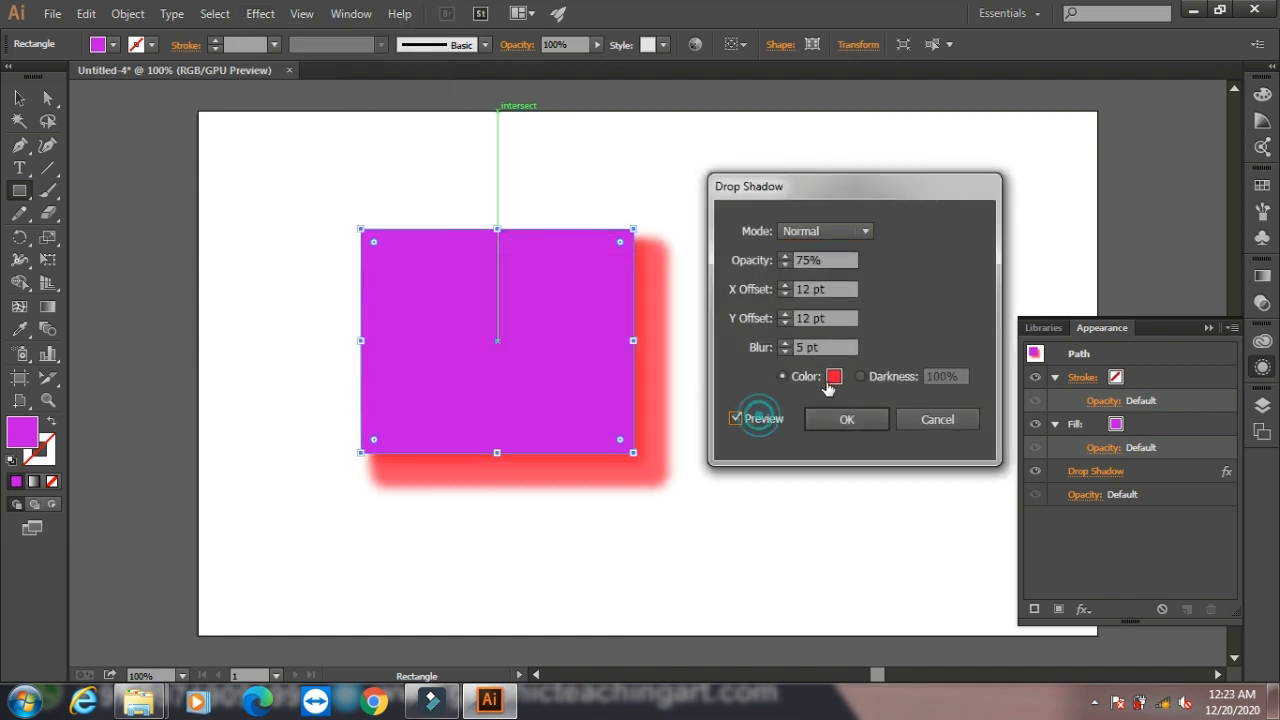
pyautogui.click(834, 376)
pyautogui.click(459, 514)
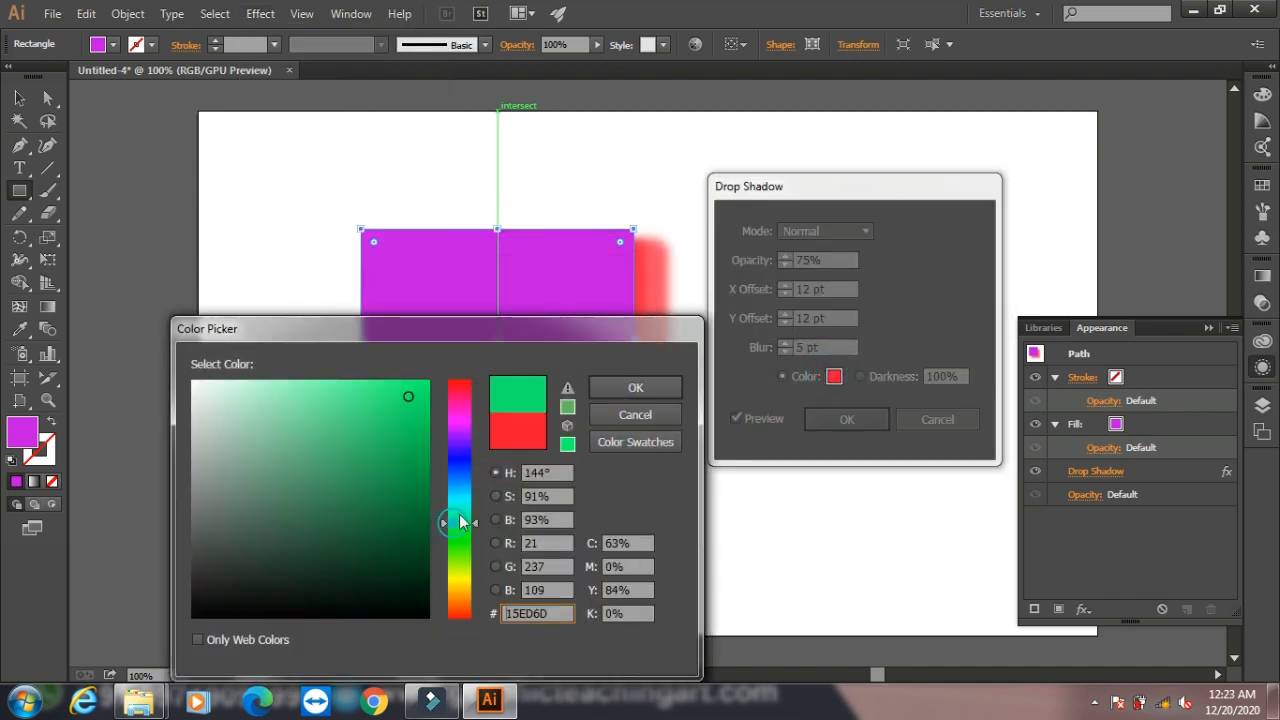
pyautogui.click(625, 389)
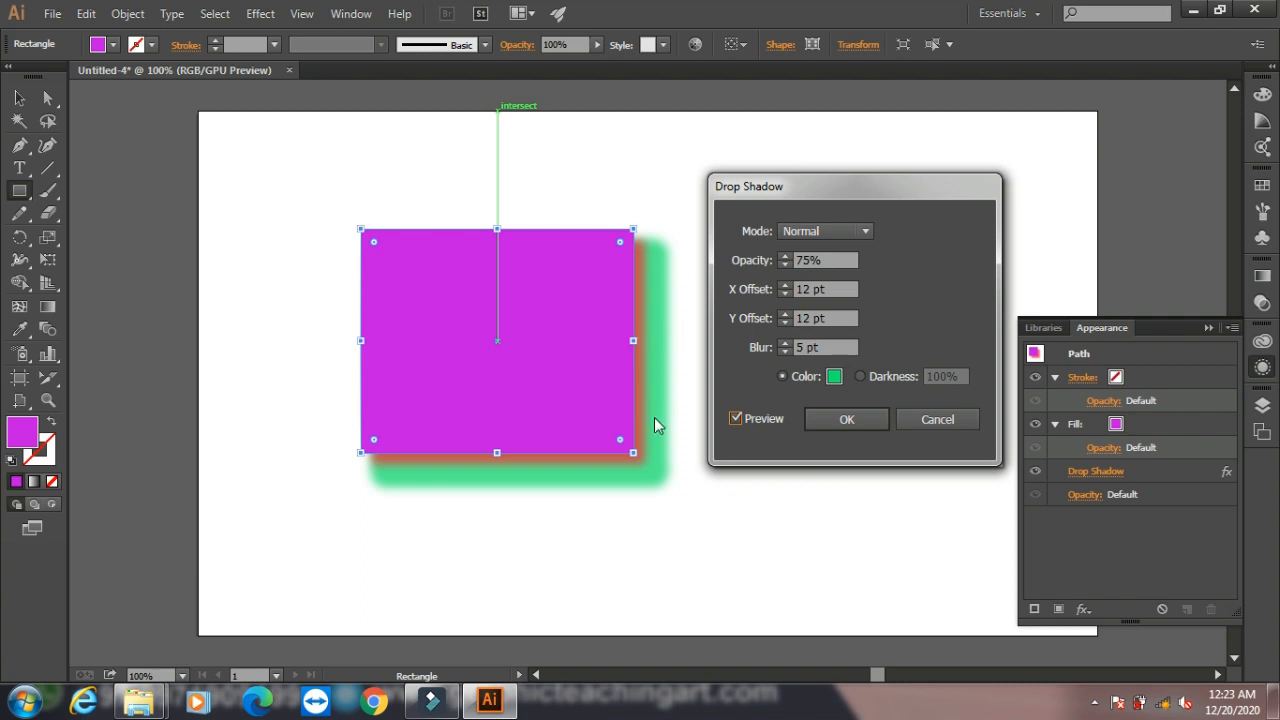
pyautogui.click(930, 419)
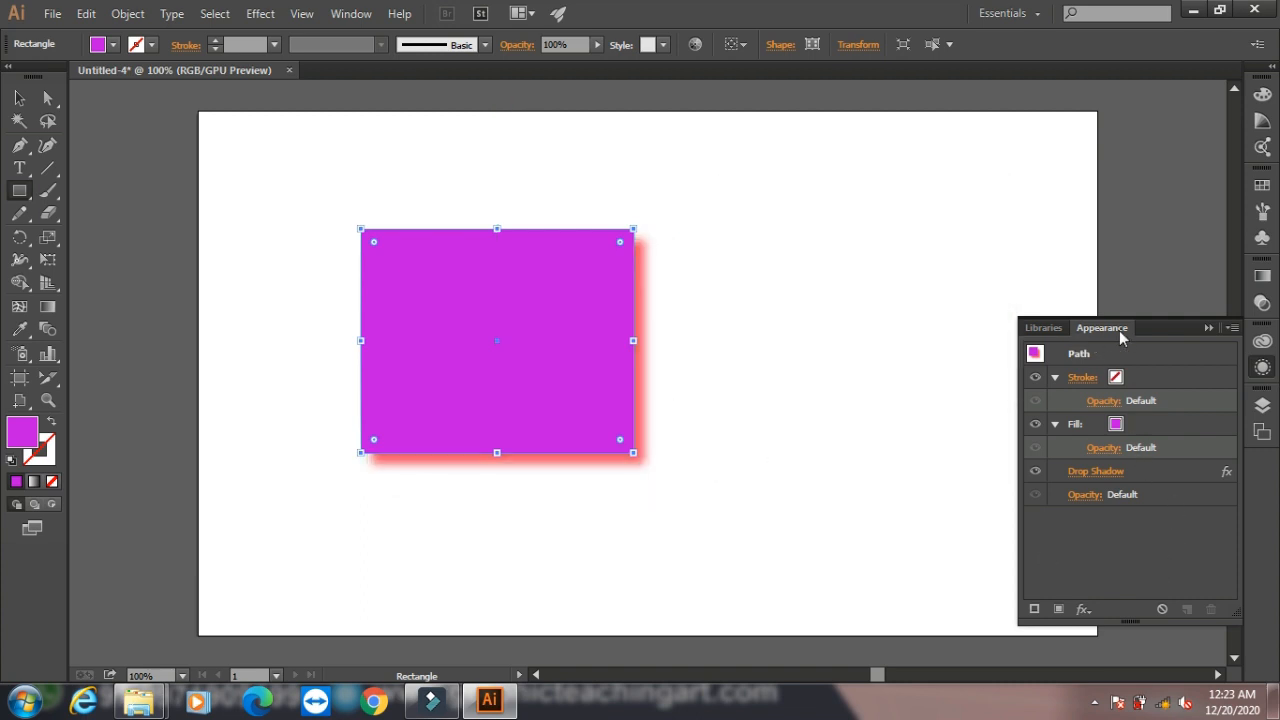
# Step: Edit the rectangle's existing Drop Shadow effect from its appearance attributes and set the shadow colour to green
pyautogui.click(1093, 476)
pyautogui.click(766, 419)
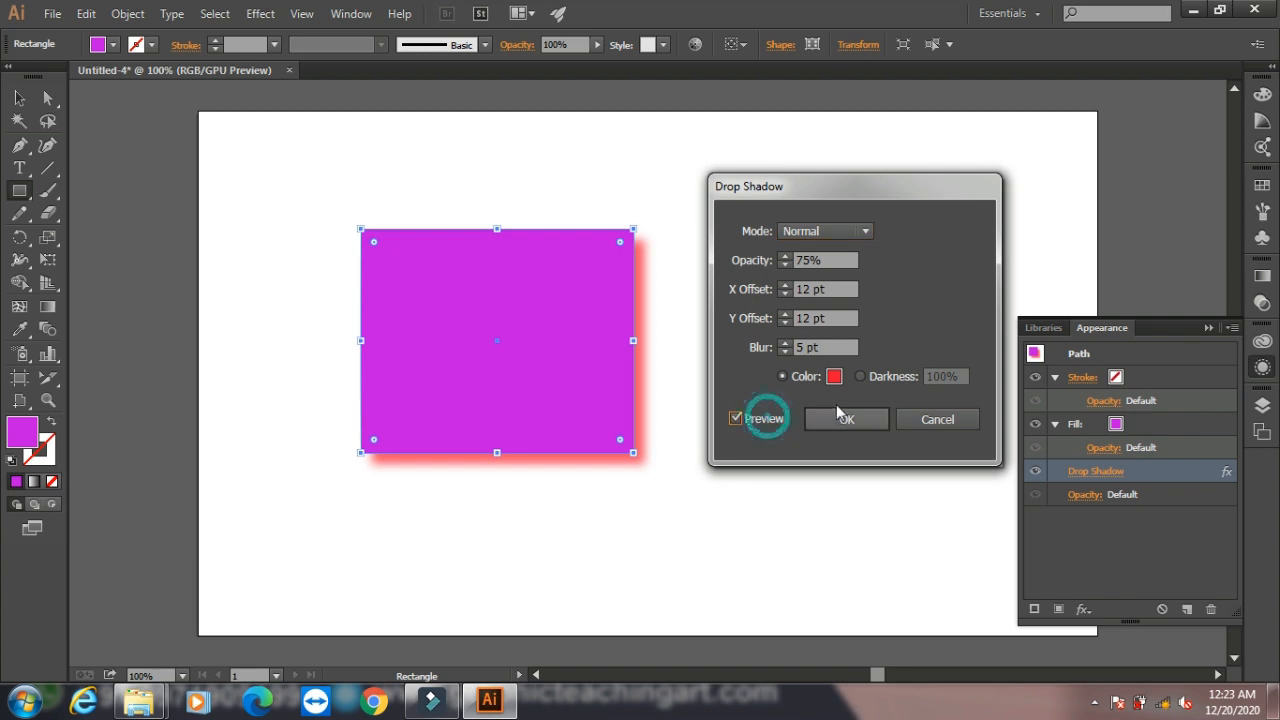
pyautogui.click(834, 376)
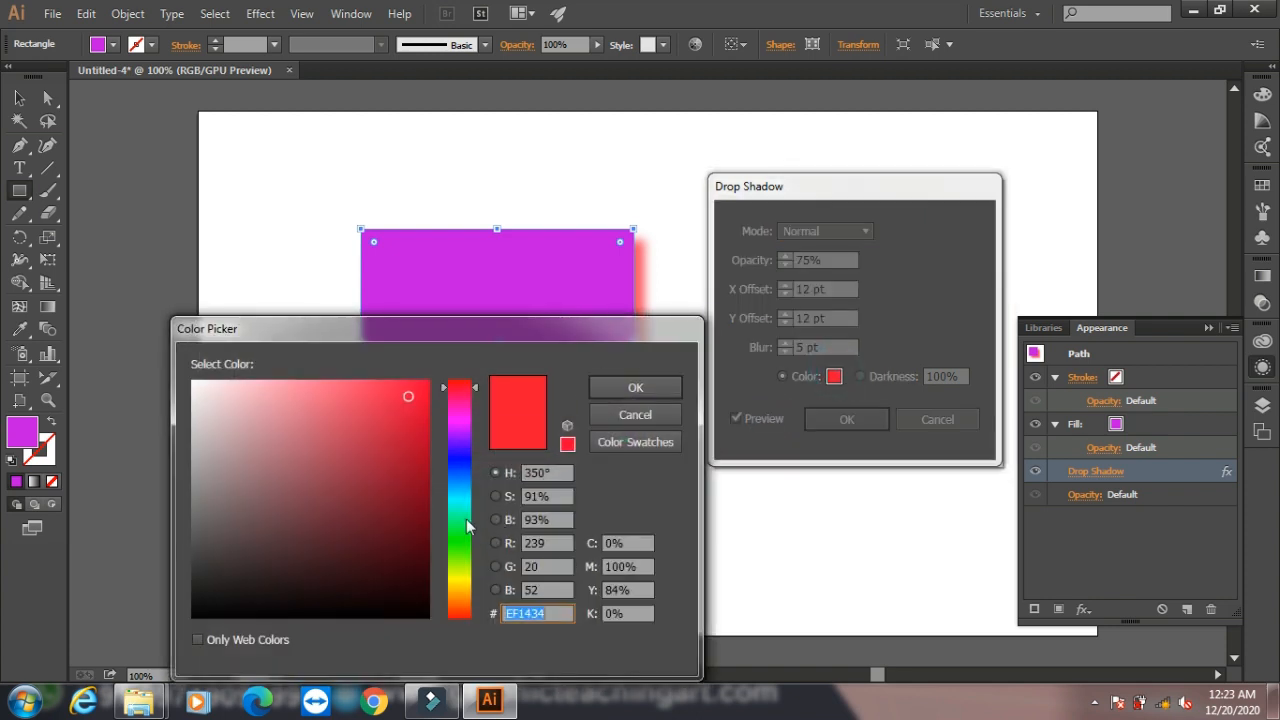
pyautogui.click(466, 527)
pyautogui.click(640, 390)
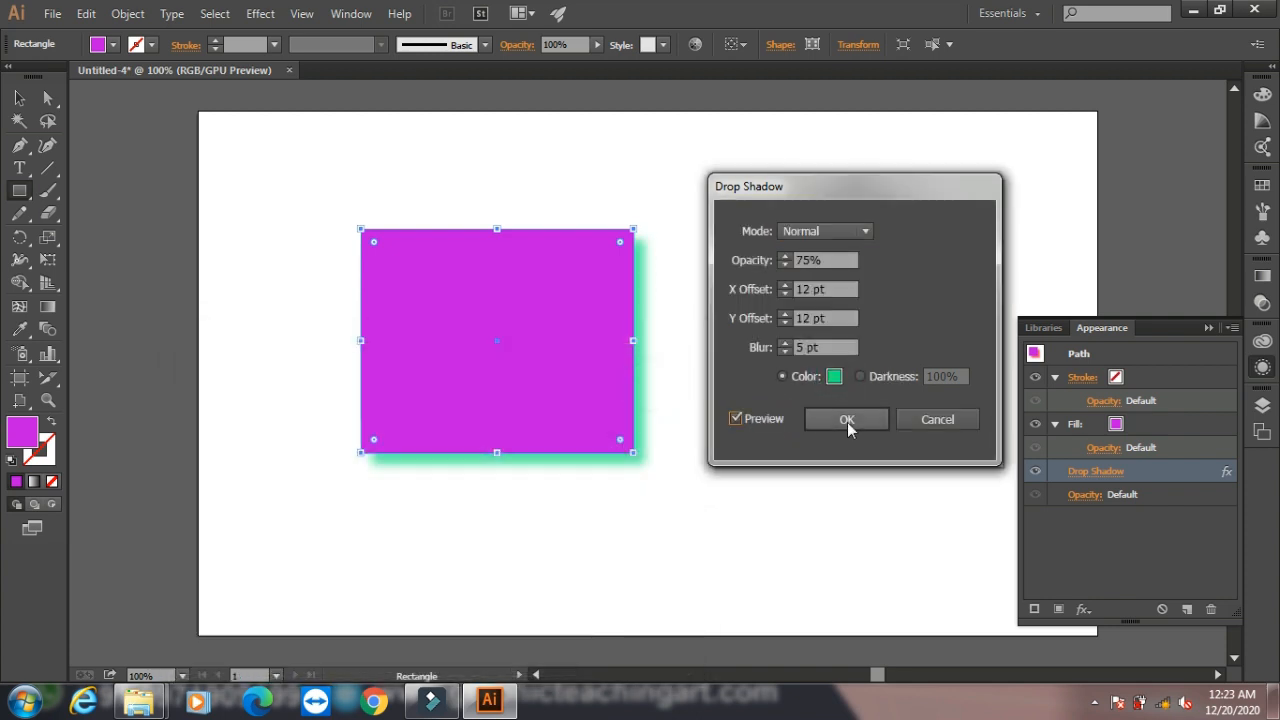
pyautogui.click(846, 422)
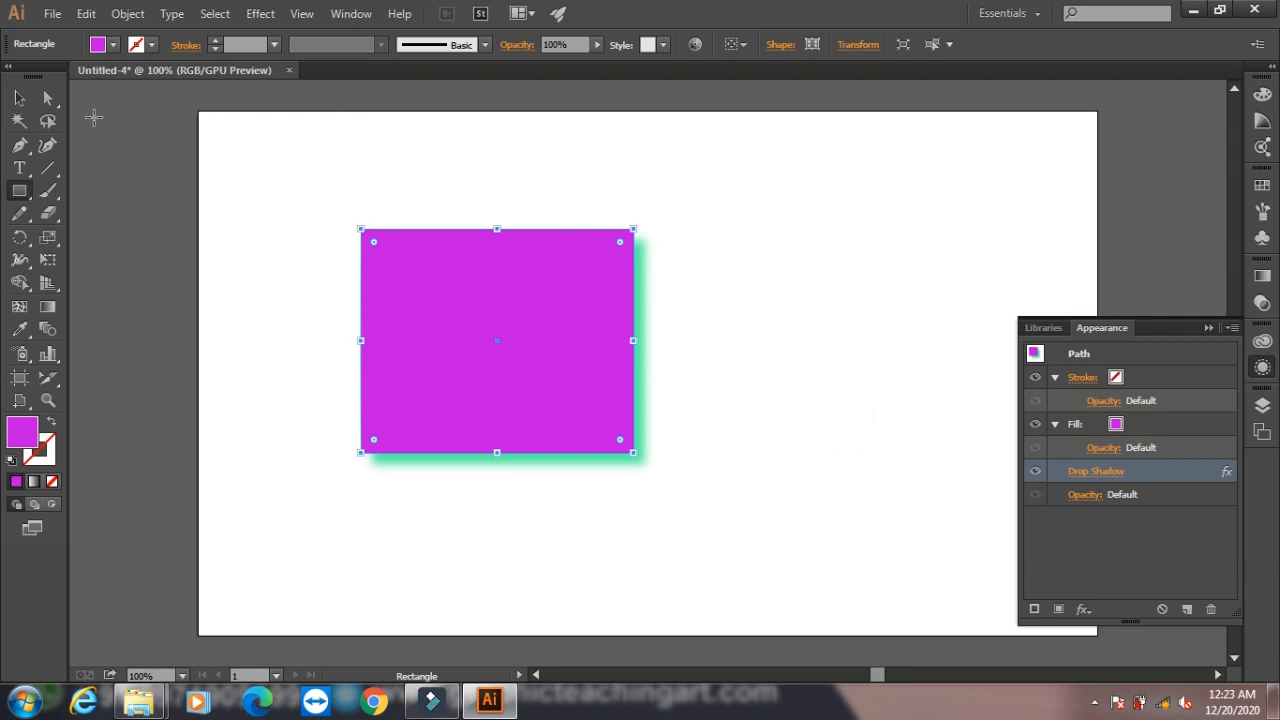
pyautogui.click(19, 97)
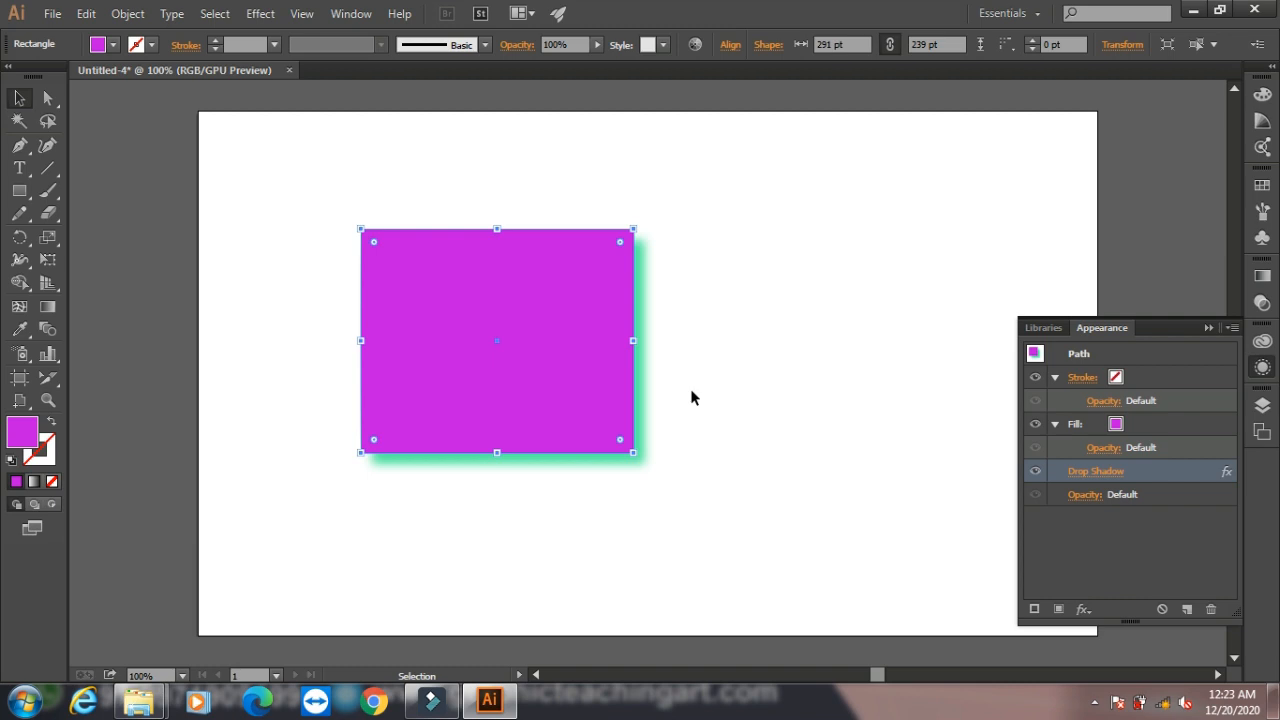
# Step: Show the Artboards panel and create a new 960 x 560 pt RGB document with 5 artboards
pyautogui.click(351, 13)
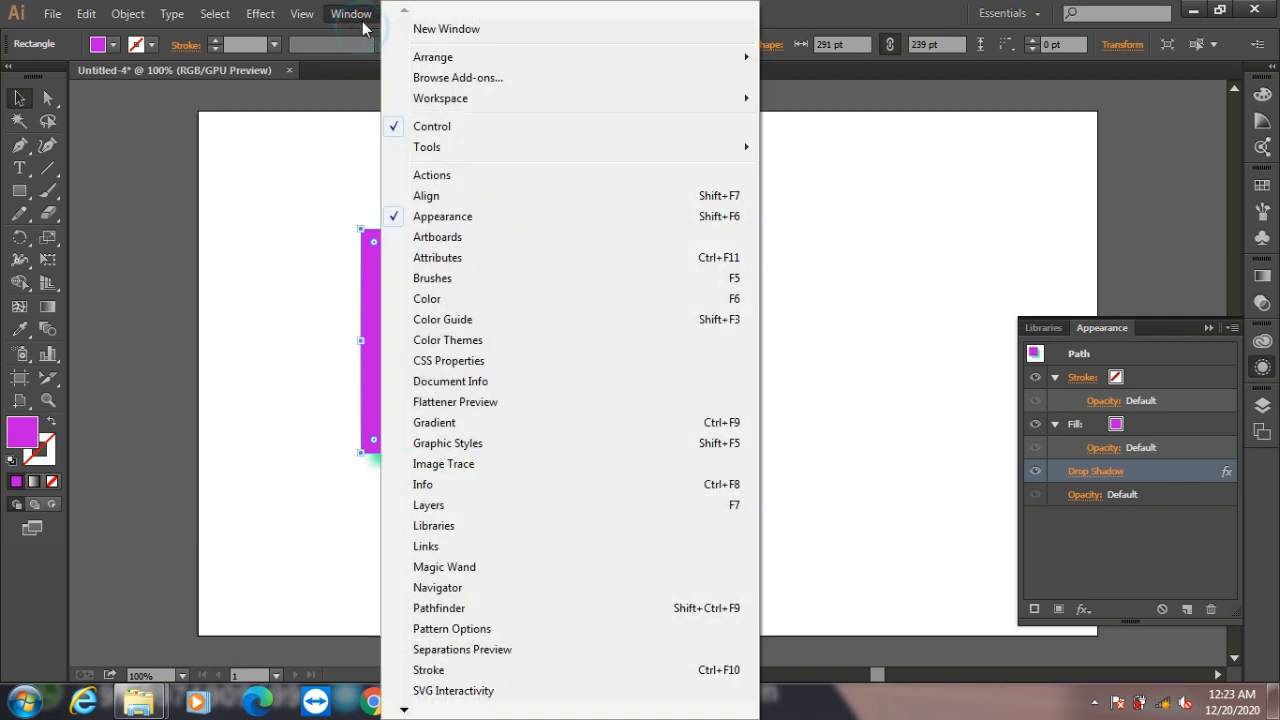
pyautogui.click(480, 246)
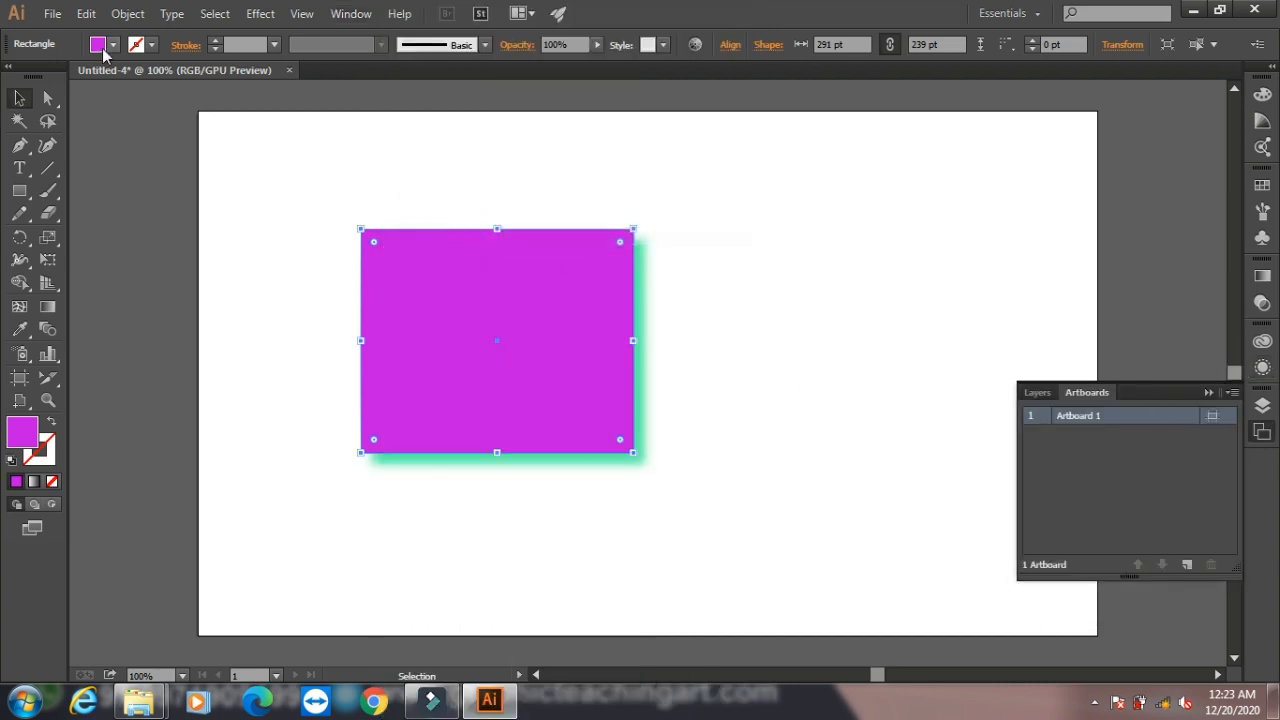
pyautogui.click(52, 13)
pyautogui.click(32, 34)
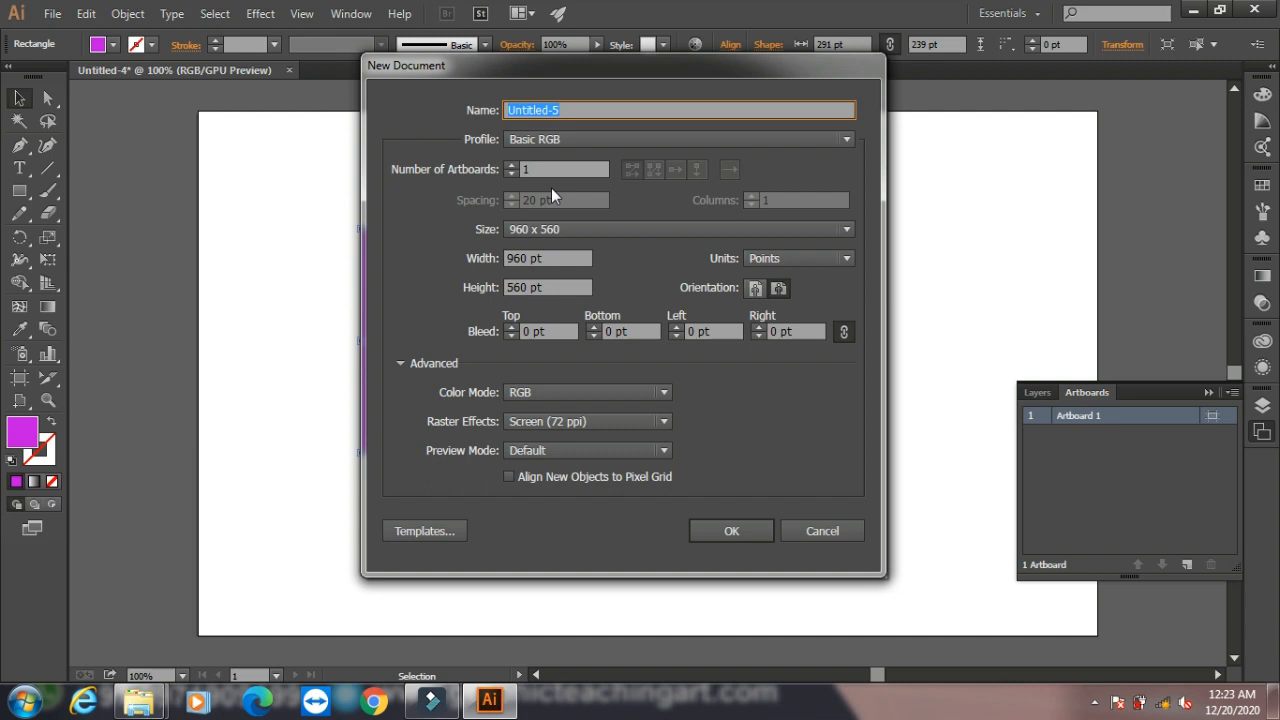
pyautogui.click(539, 168)
pyautogui.write('2')
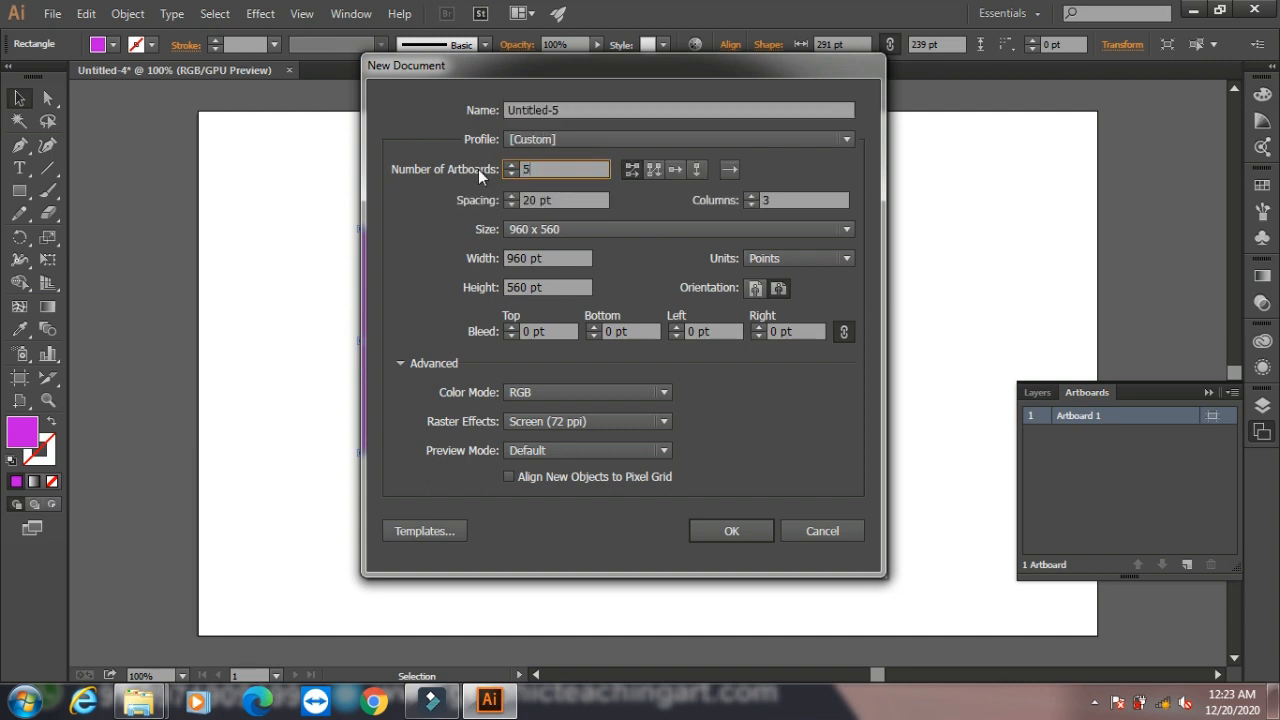
pyautogui.press('Return')
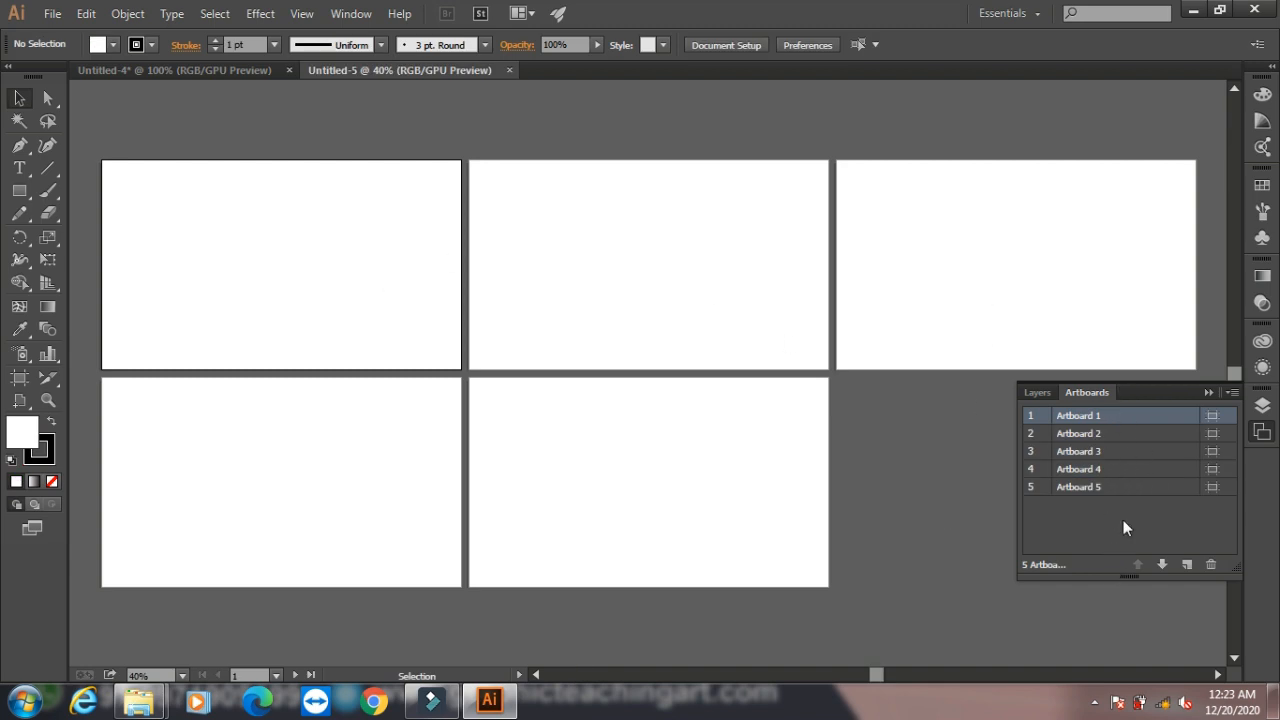
# Step: Add two new artboards after Artboard 5 and delete the last one added
pyautogui.click(1108, 489)
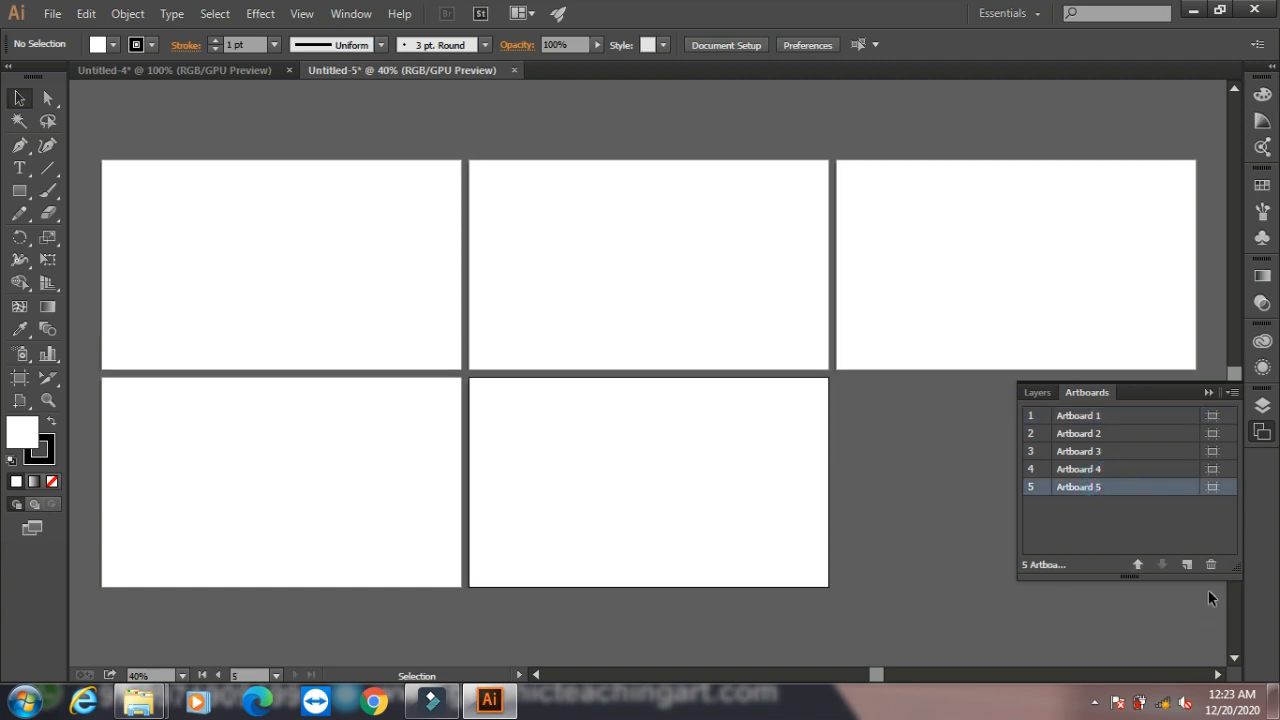
pyautogui.click(1185, 564)
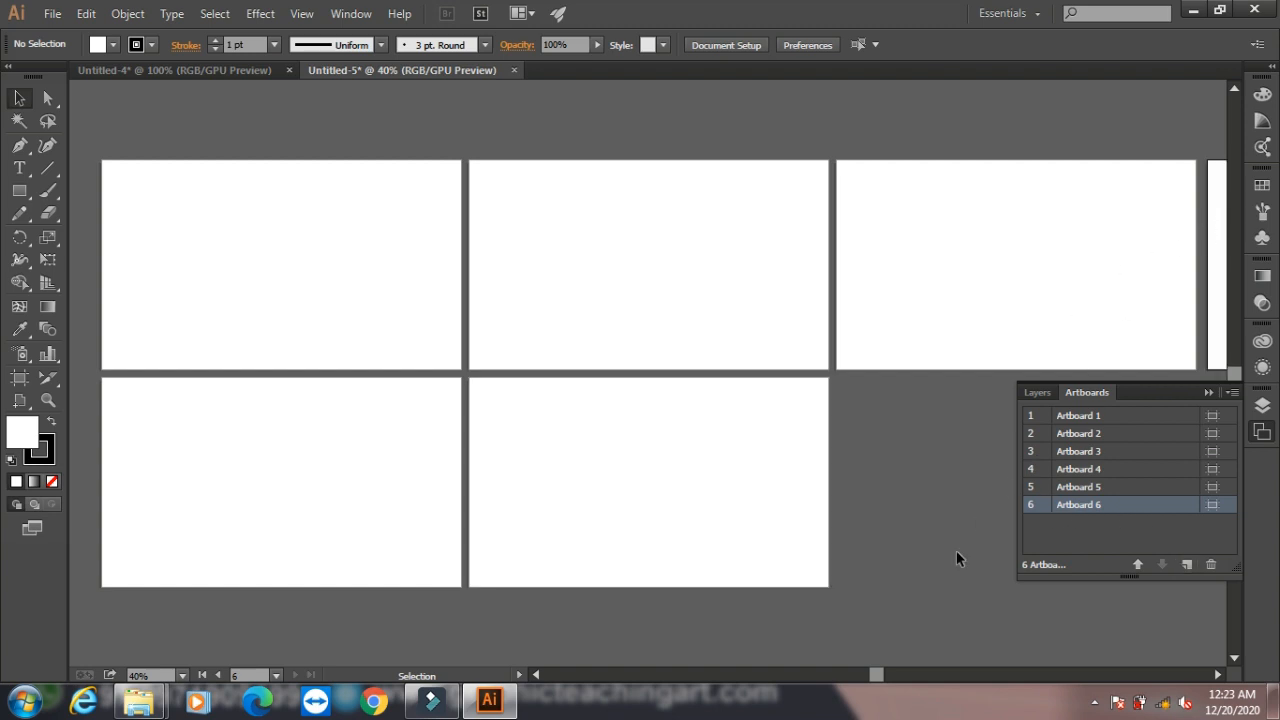
pyautogui.press('ctrl')
pyautogui.hotkey('ctrl', '-')
pyautogui.hotkey('ctrl', '-')
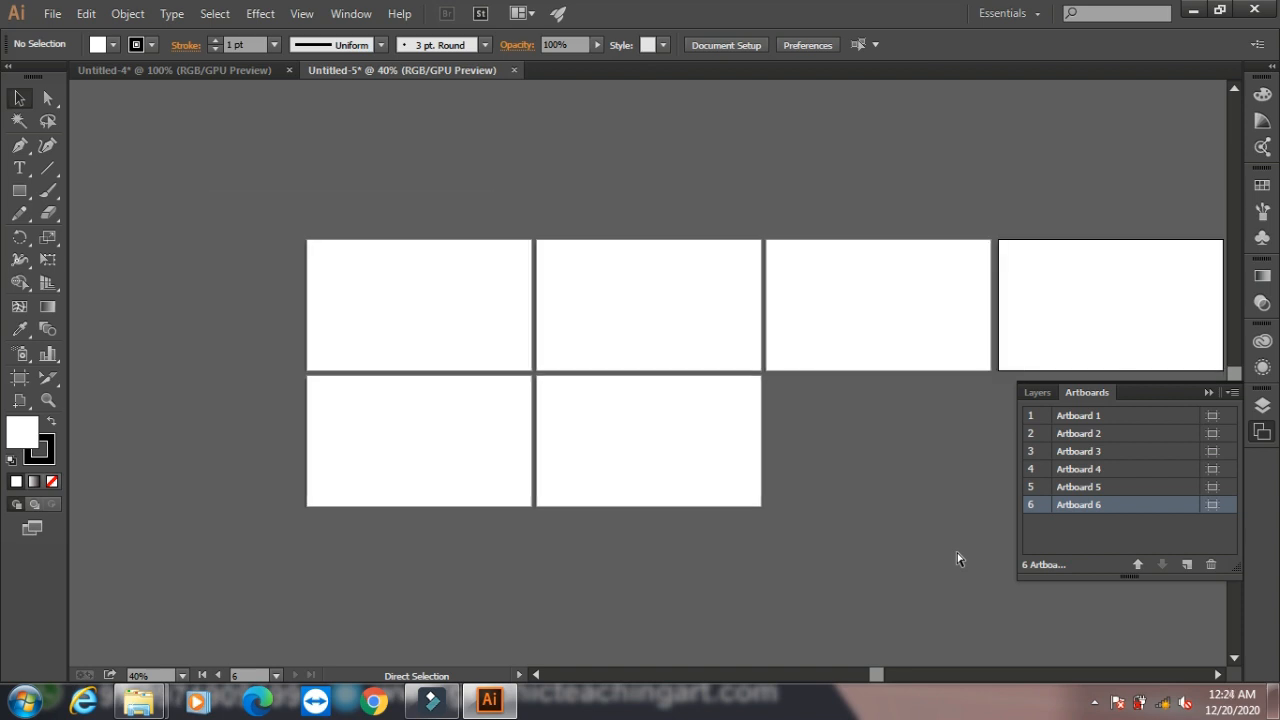
pyautogui.hotkey('ctrl', '-')
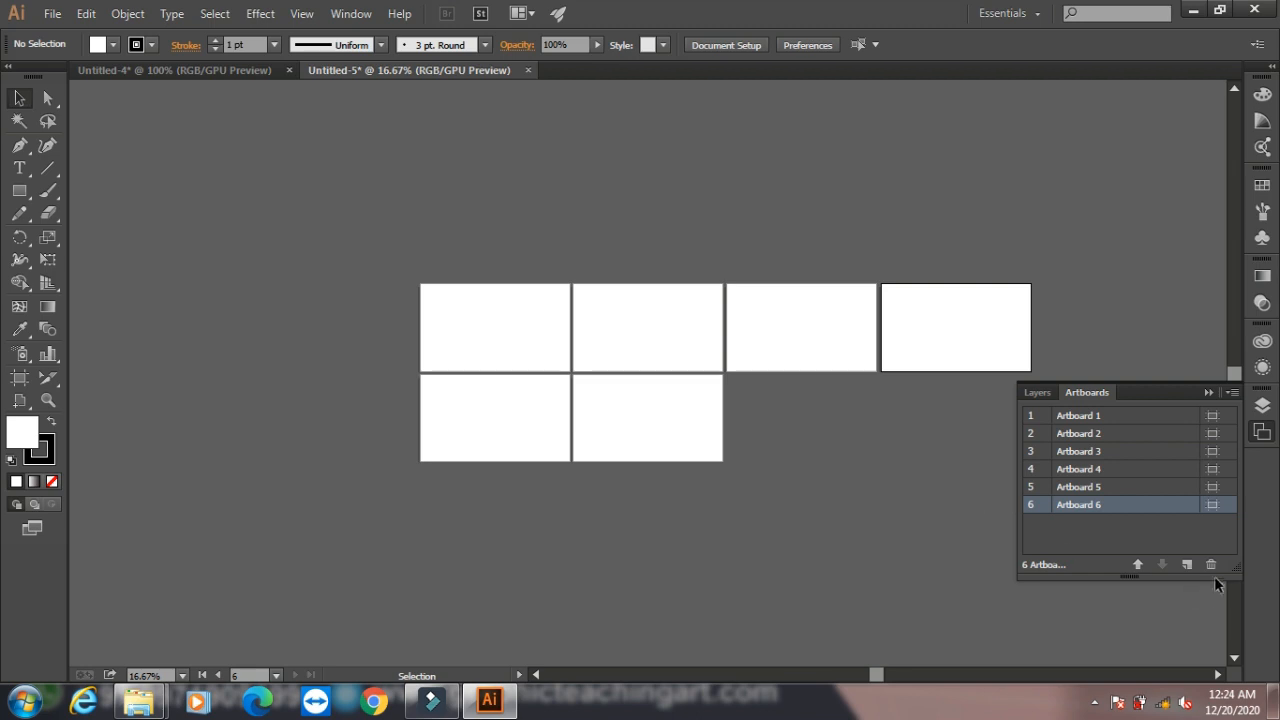
pyautogui.click(1187, 563)
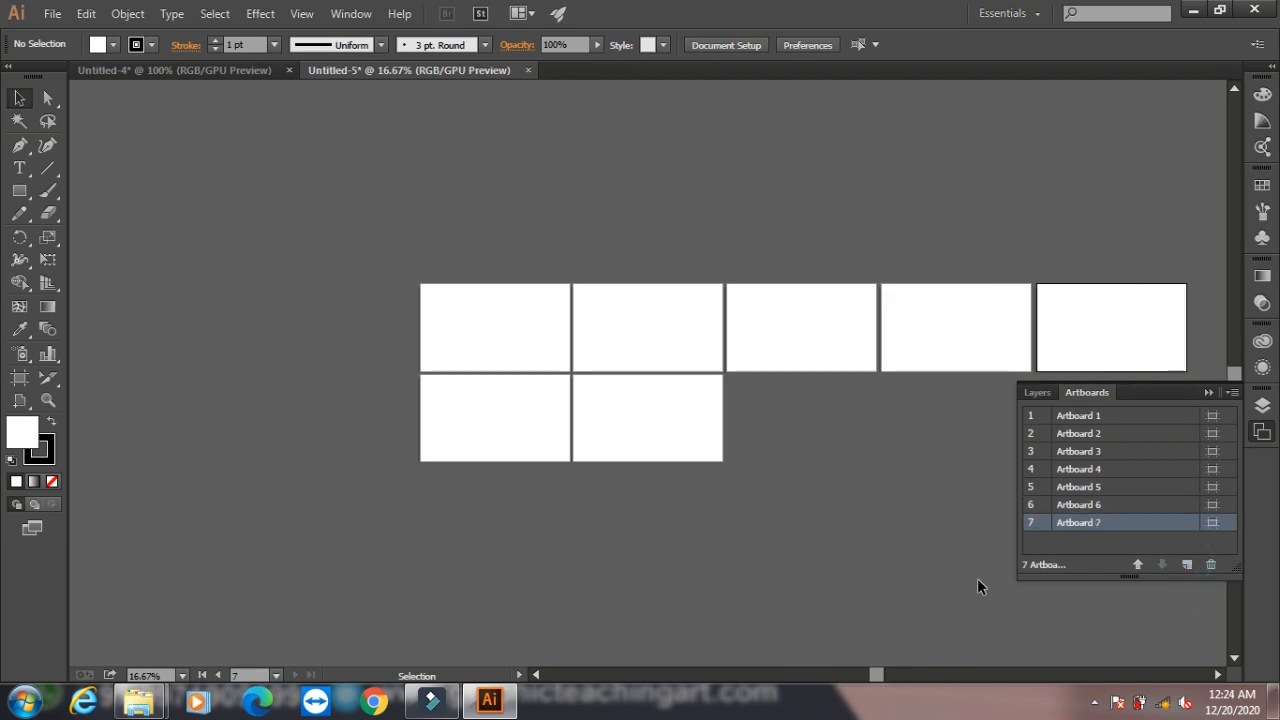
pyautogui.click(1210, 564)
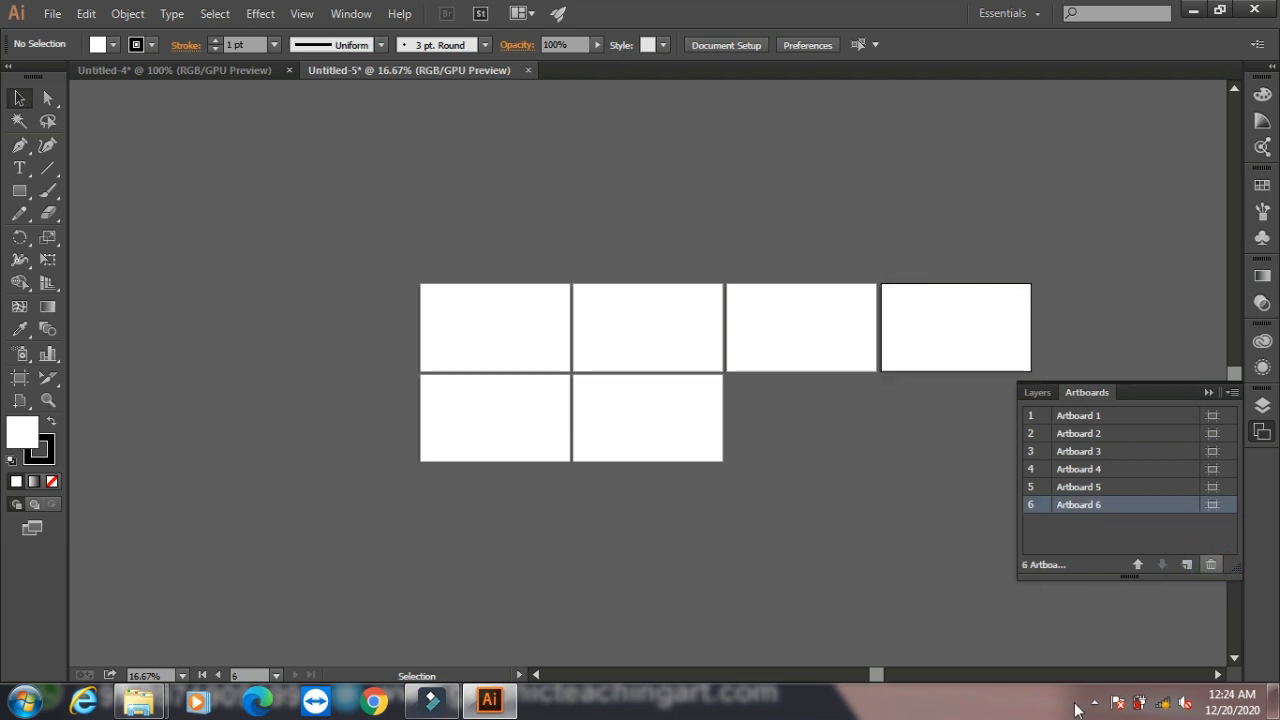
# Step: Move Artboard 6 into the empty space beside Artboard 5 in the lower row, at about X 2472 pt, Y 860 pt
pyautogui.click(19, 378)
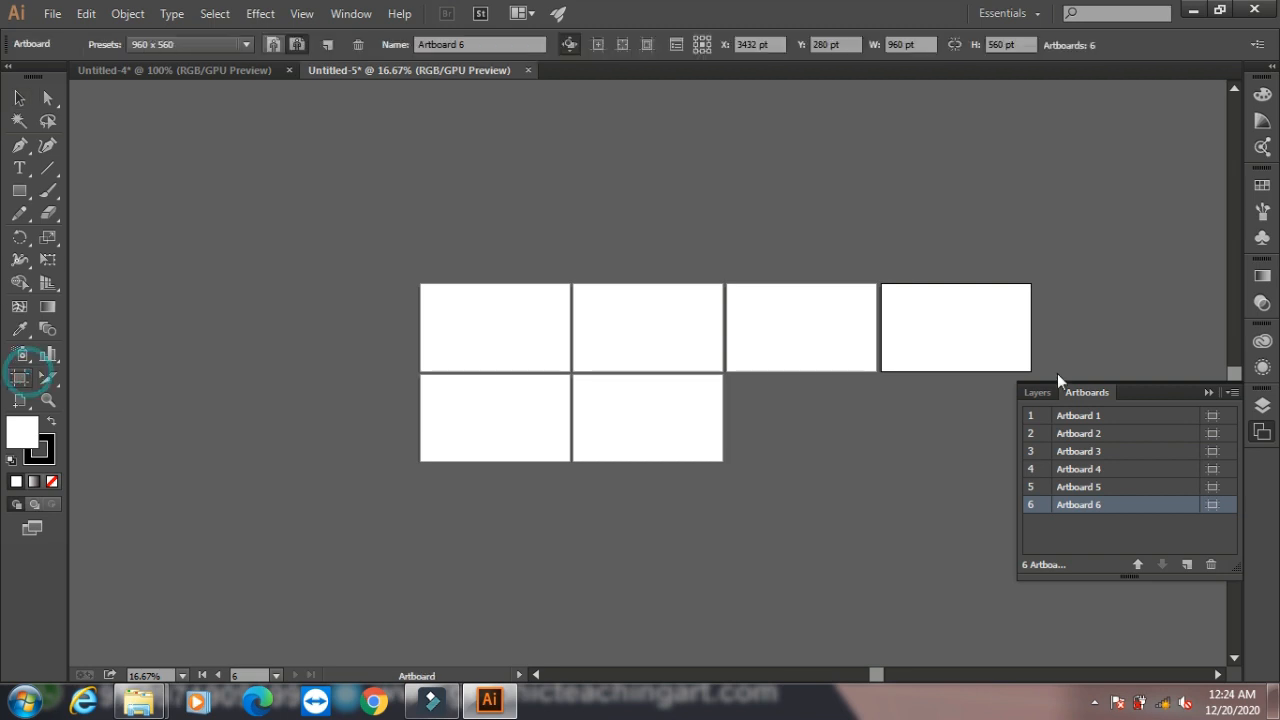
pyautogui.click(960, 334)
pyautogui.moveTo(907, 337); pyautogui.dragTo(781, 423)
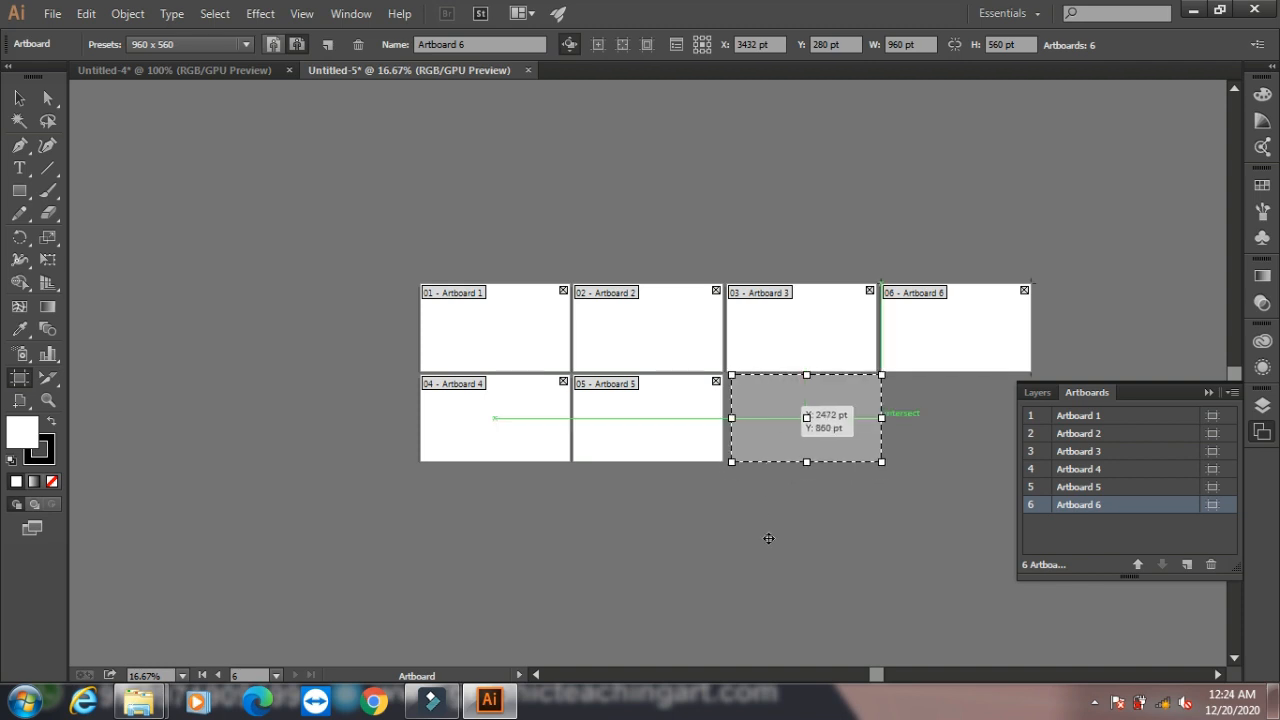
pyautogui.click(20, 97)
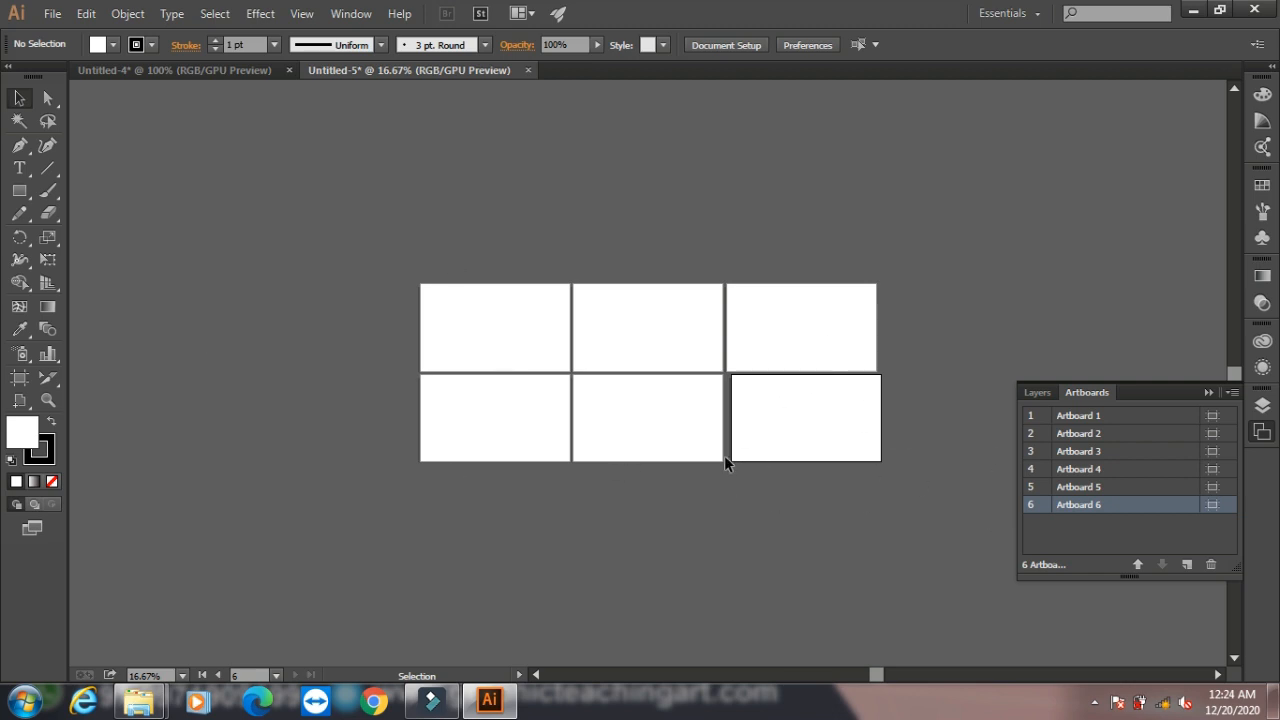
# Step: Set Artboard 6 to a width of 500 pt and a height of 300 pt in its artboard options
pyautogui.click(1212, 505)
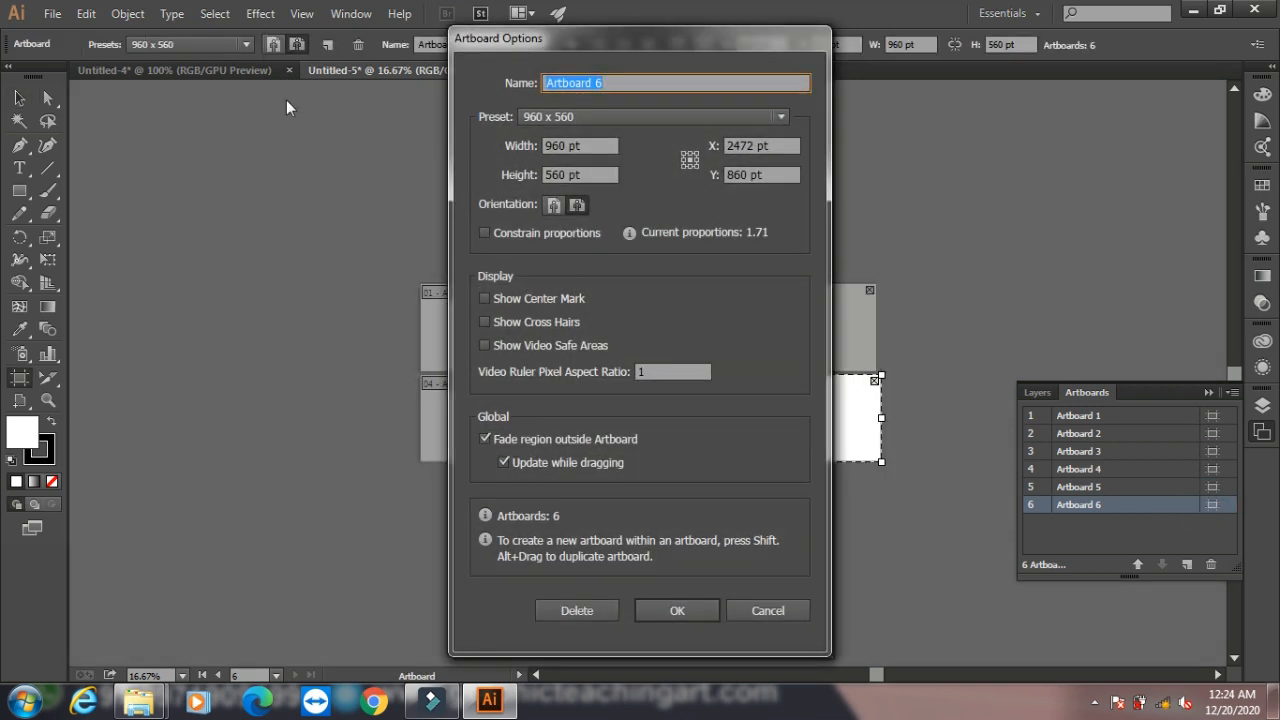
pyautogui.click(589, 145)
pyautogui.click(604, 174)
pyautogui.moveTo(567, 145); pyautogui.dragTo(531, 147)
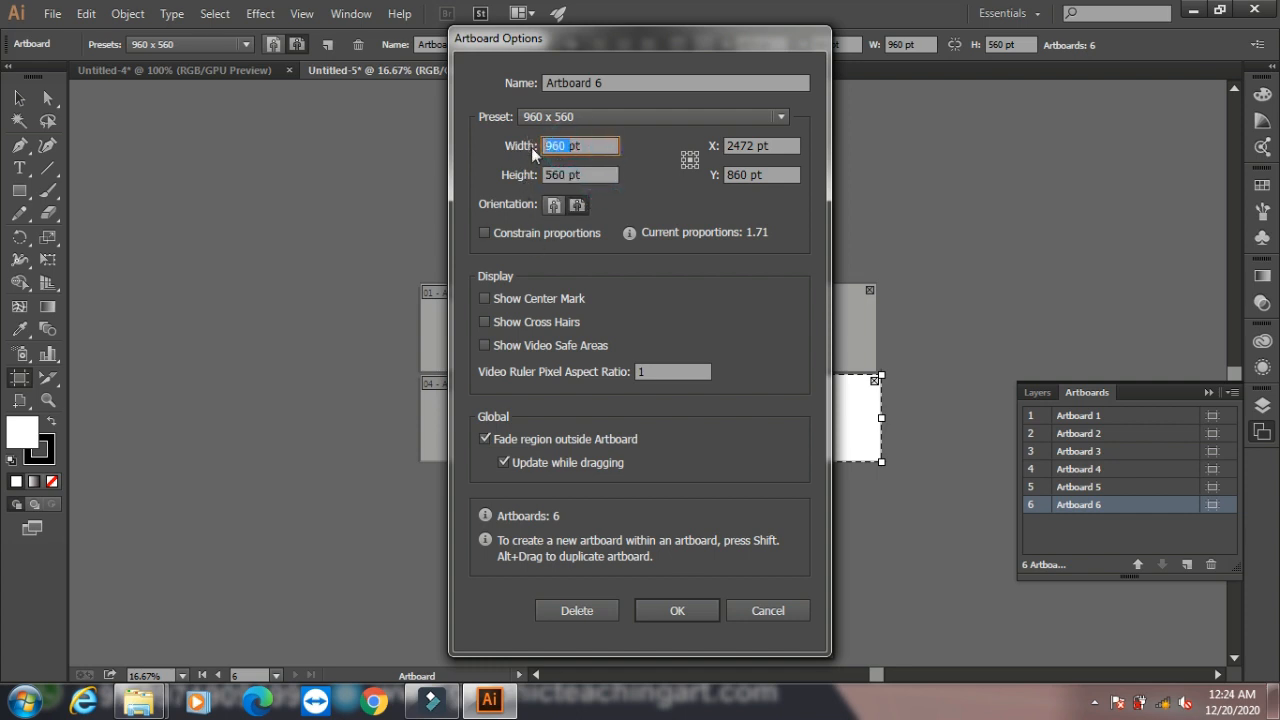
pyautogui.write('500')
pyautogui.doubleClick(560, 174)
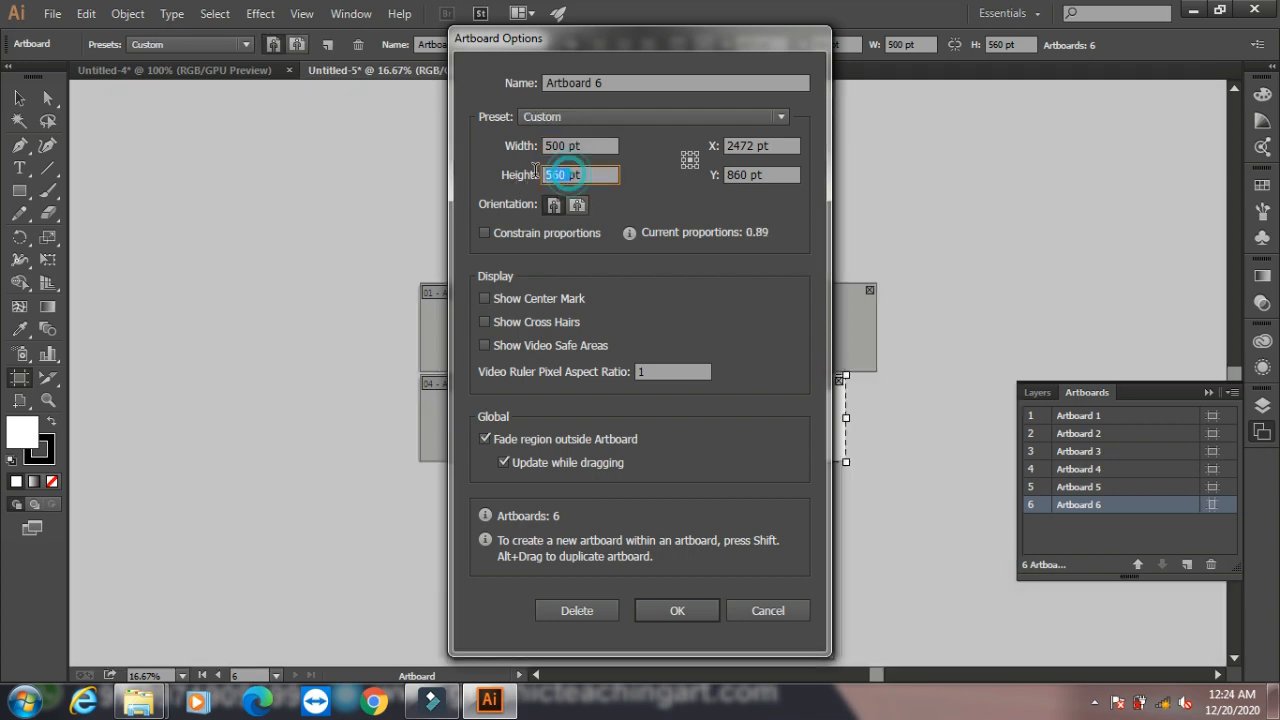
pyautogui.write('300')
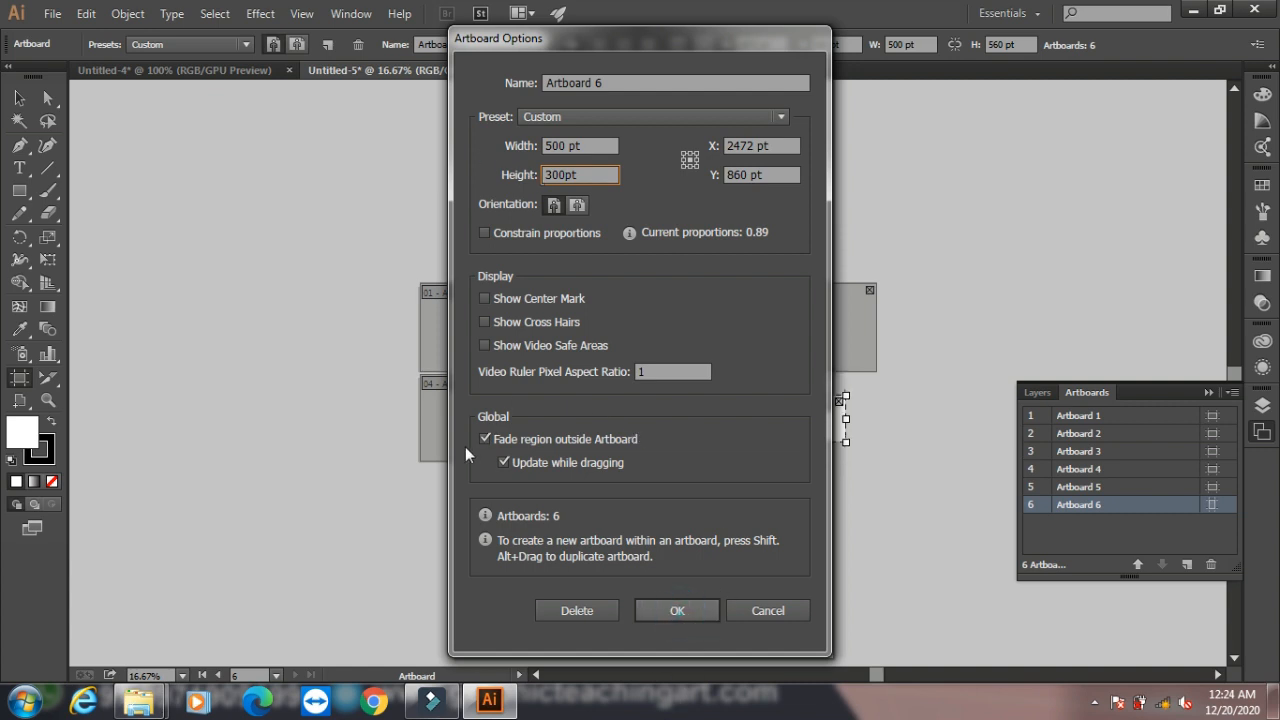
pyautogui.press('Return')
pyautogui.press('Escape')
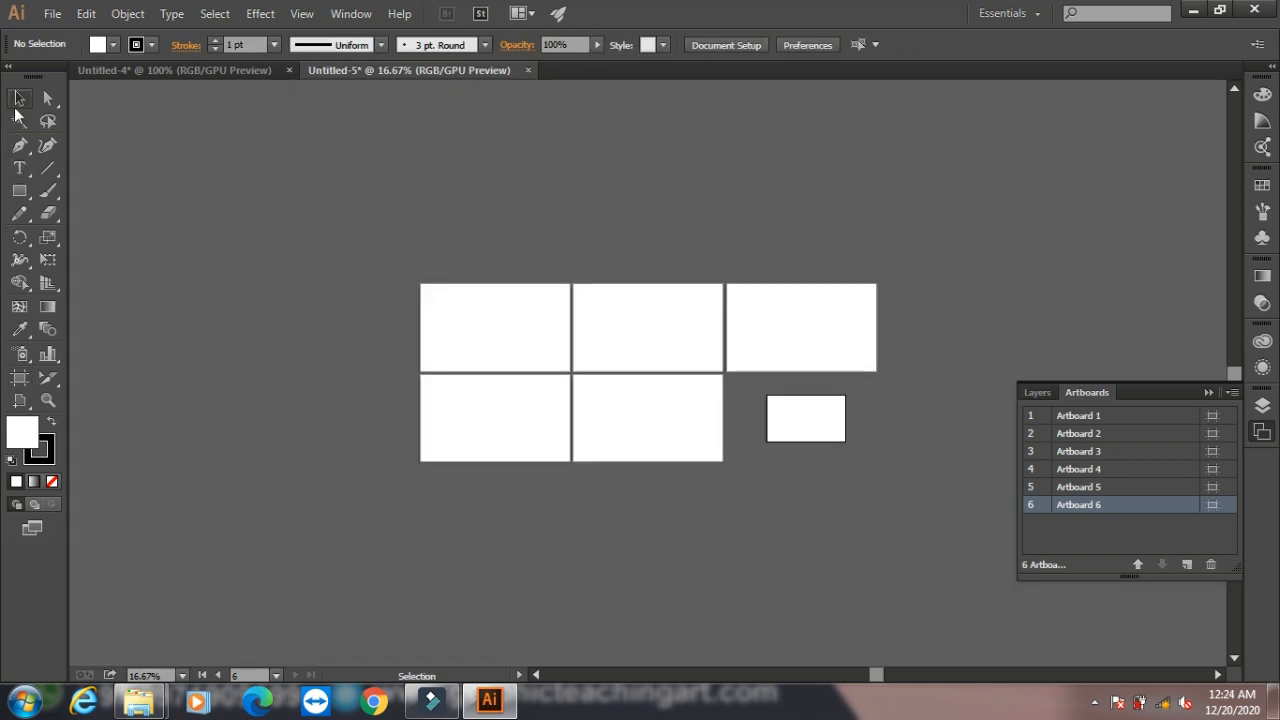
pyautogui.click(19, 98)
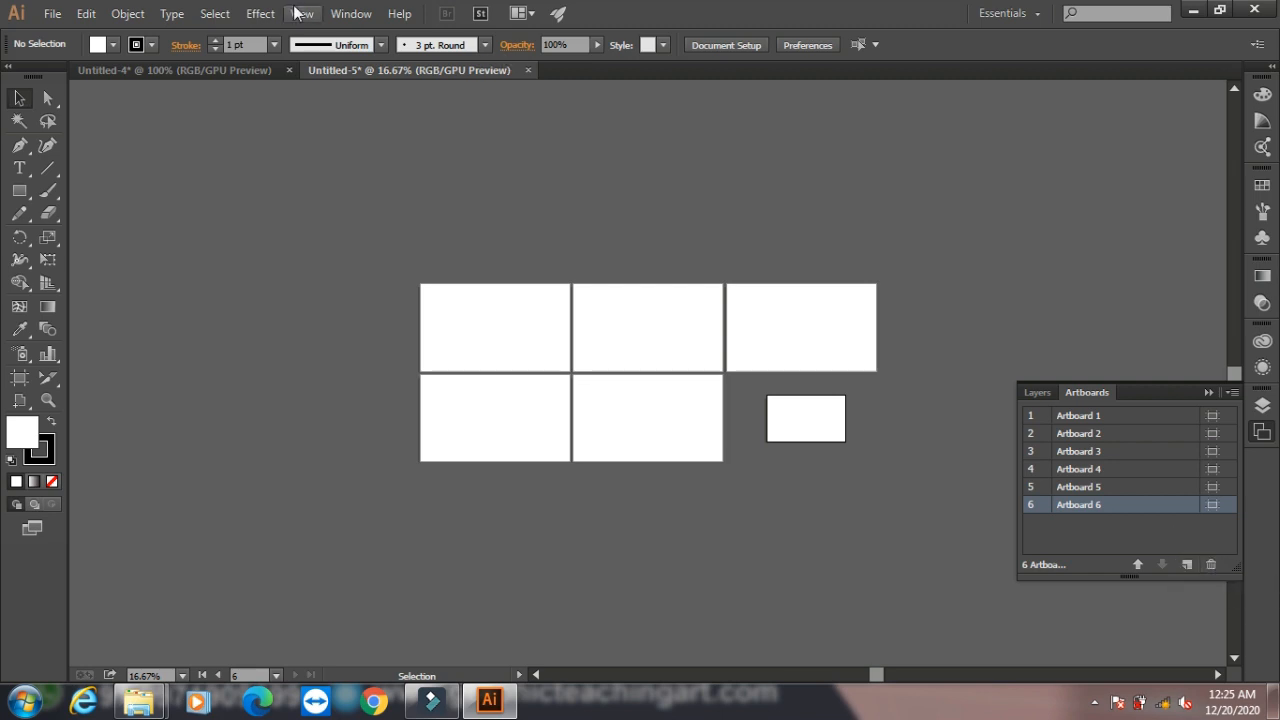
# Step: View the Attributes panel, and close it before minimizing the program window to the desktop
pyautogui.click(351, 13)
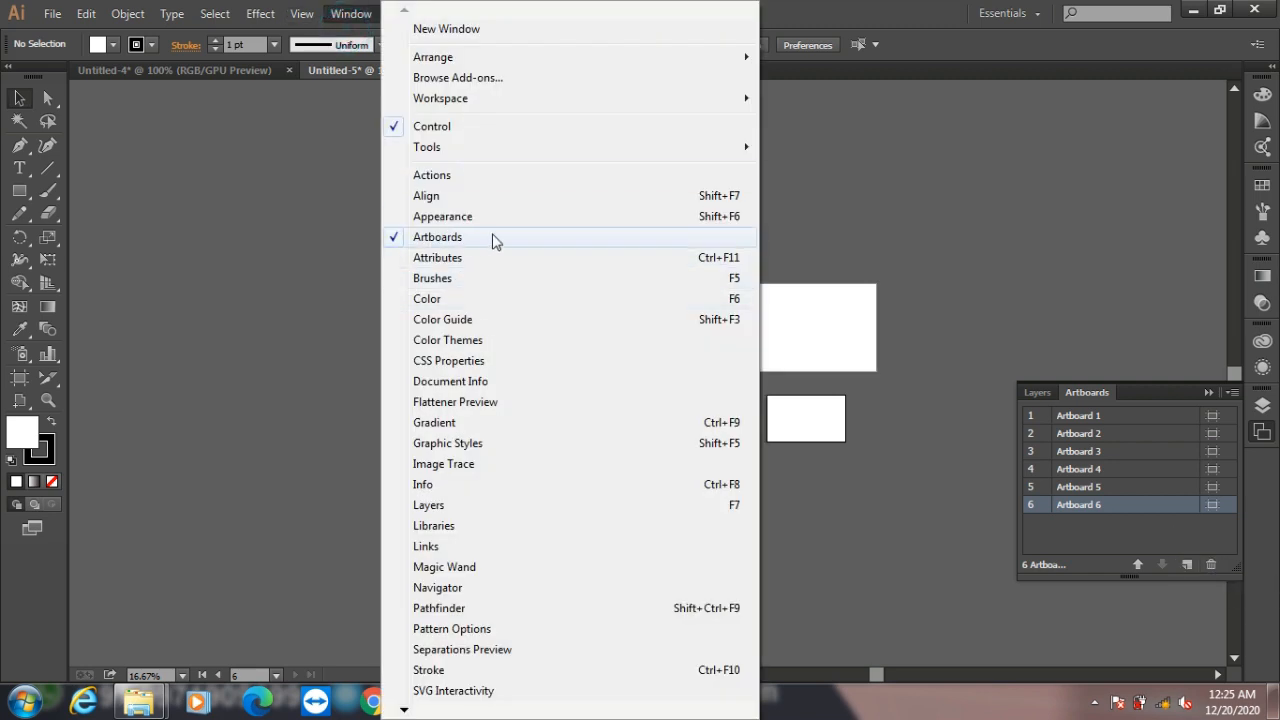
pyautogui.click(466, 258)
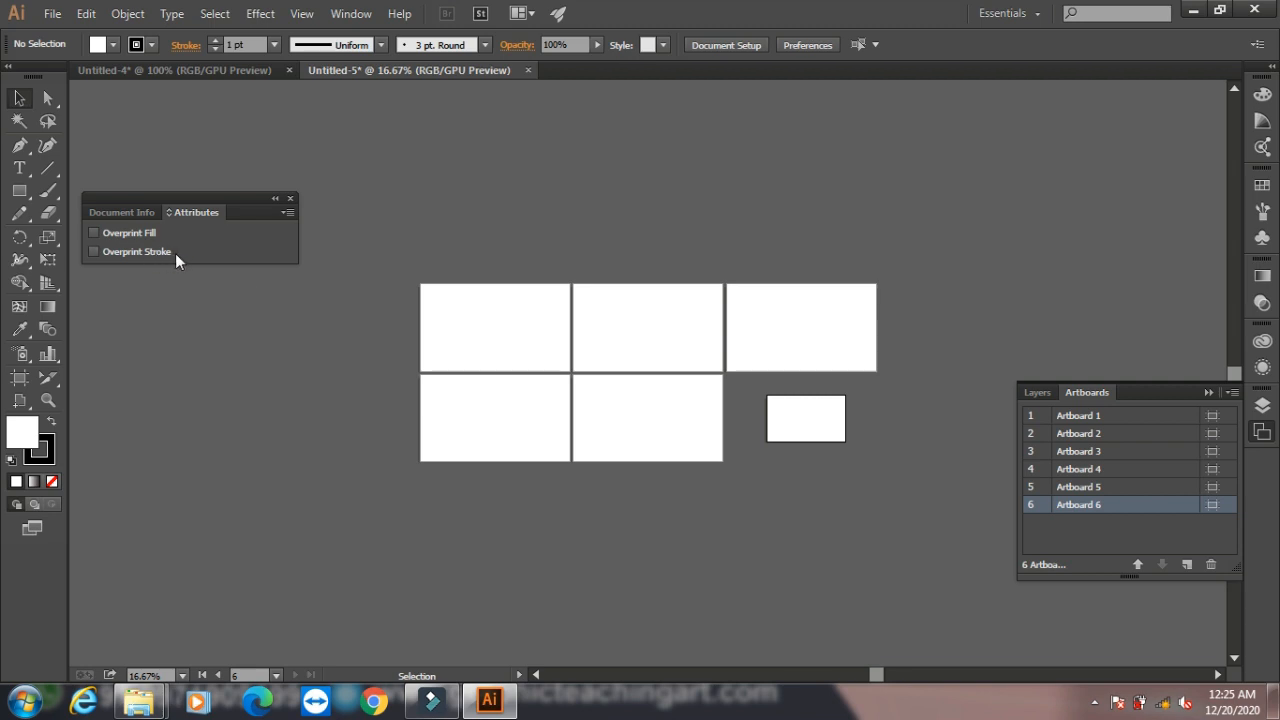
pyautogui.click(290, 199)
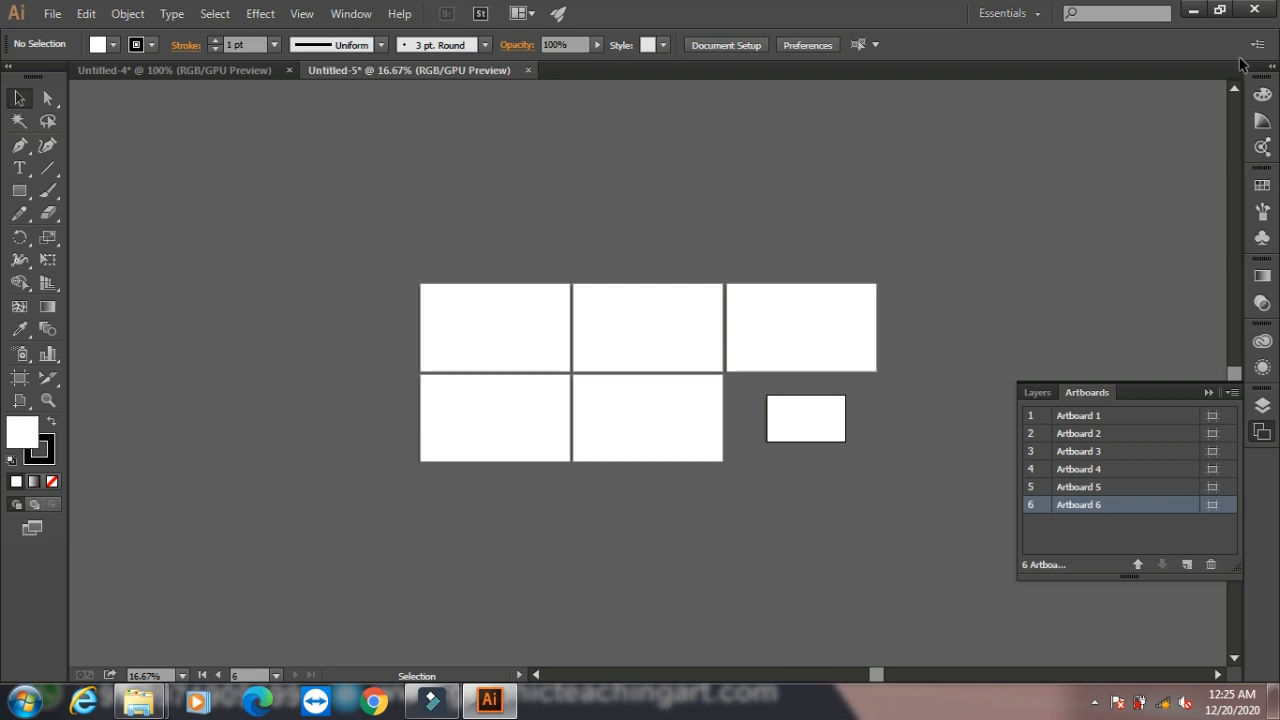
pyautogui.click(1198, 11)
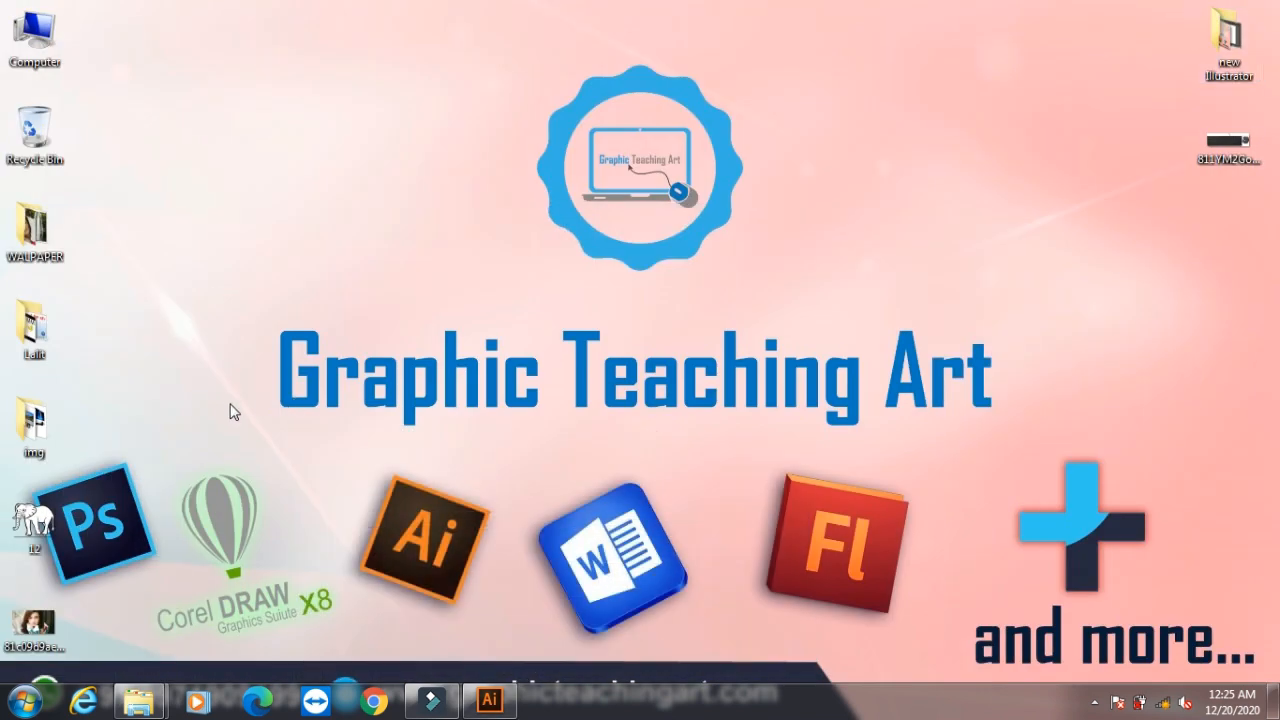